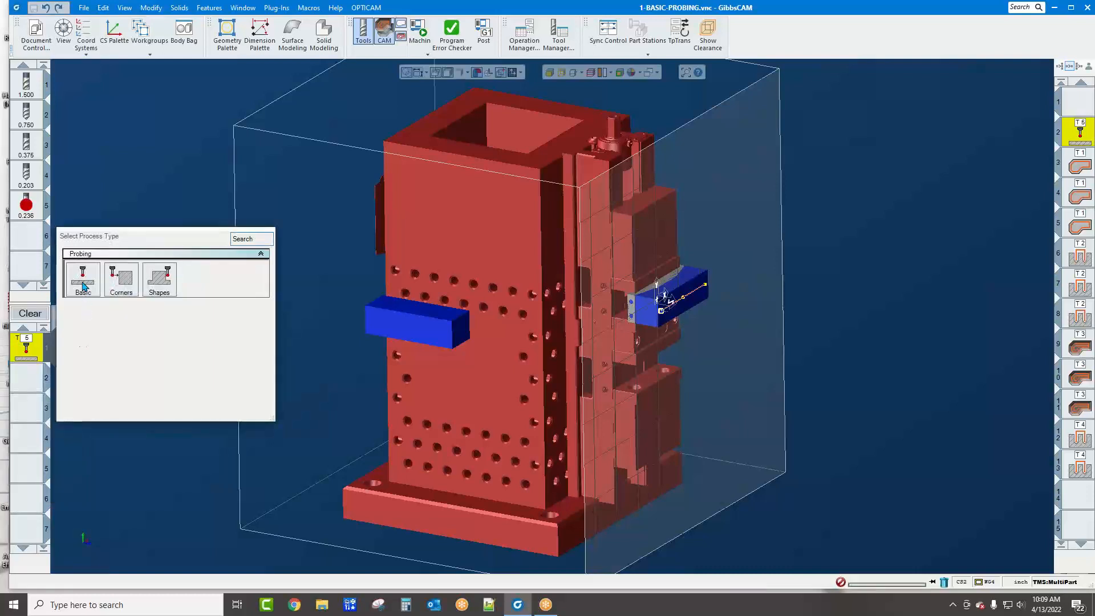
Open the existing probing process and review its 4th-axis X measurement and Z0 surface probe cycle G-code
click(318, 246)
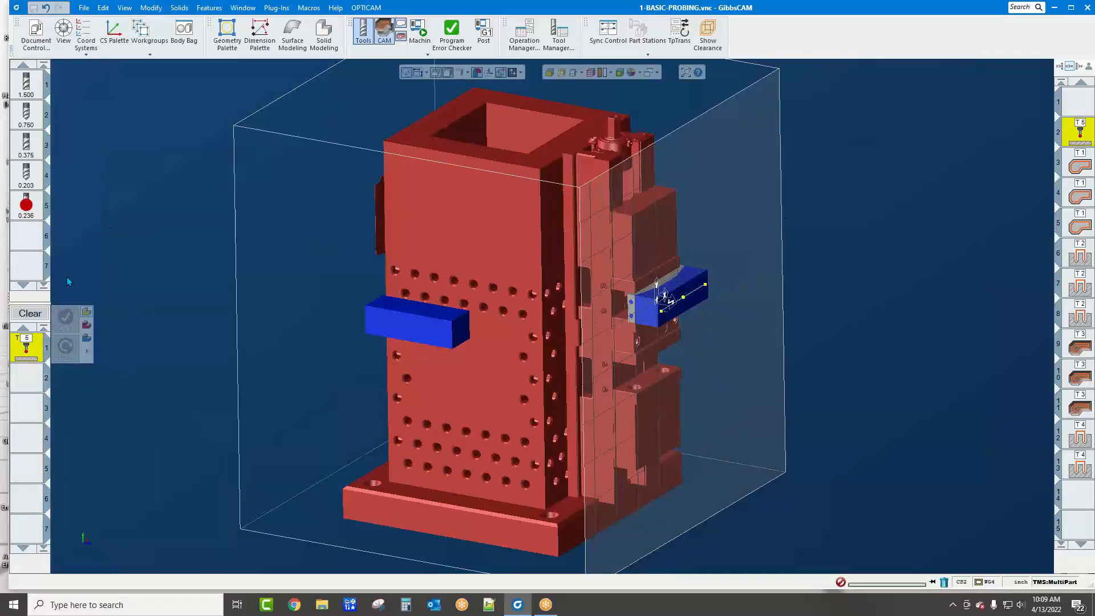
double_click(20, 355)
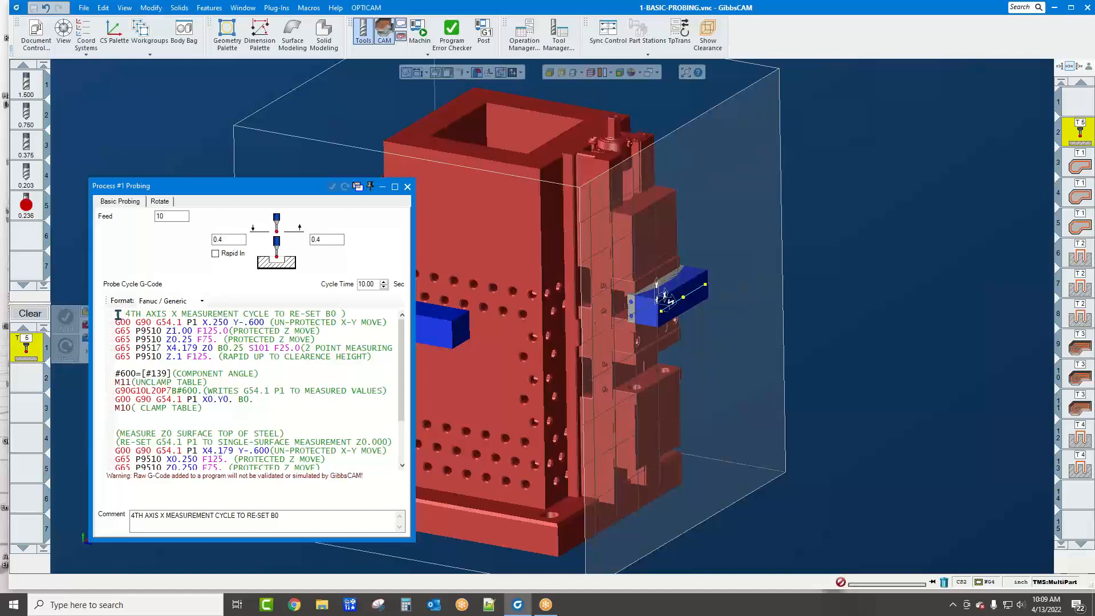
scroll(124, 333, down, 2)
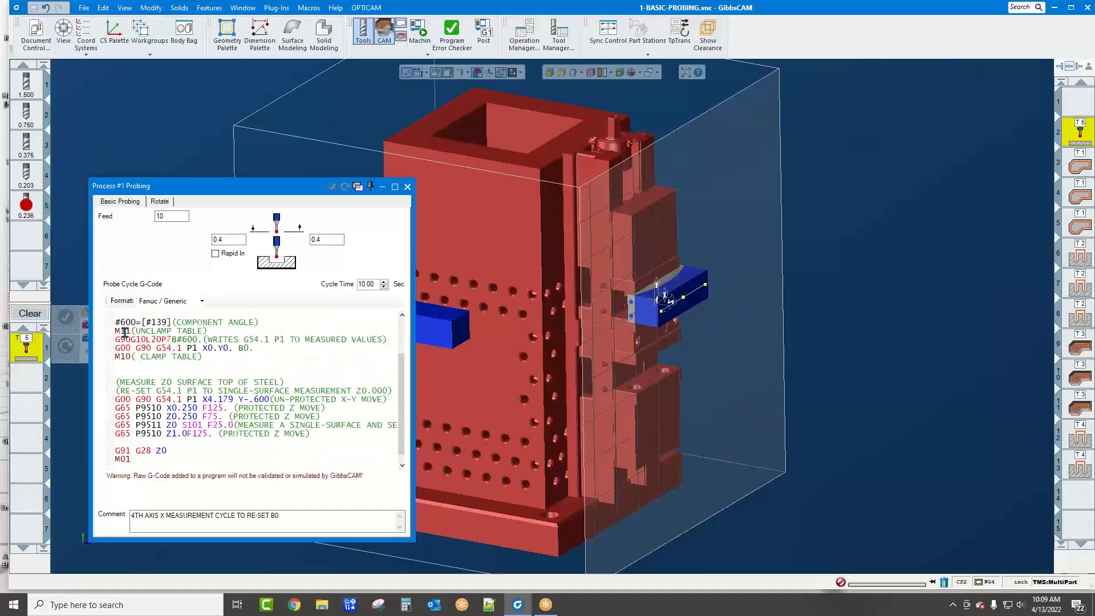
scroll(125, 332, up, 2)
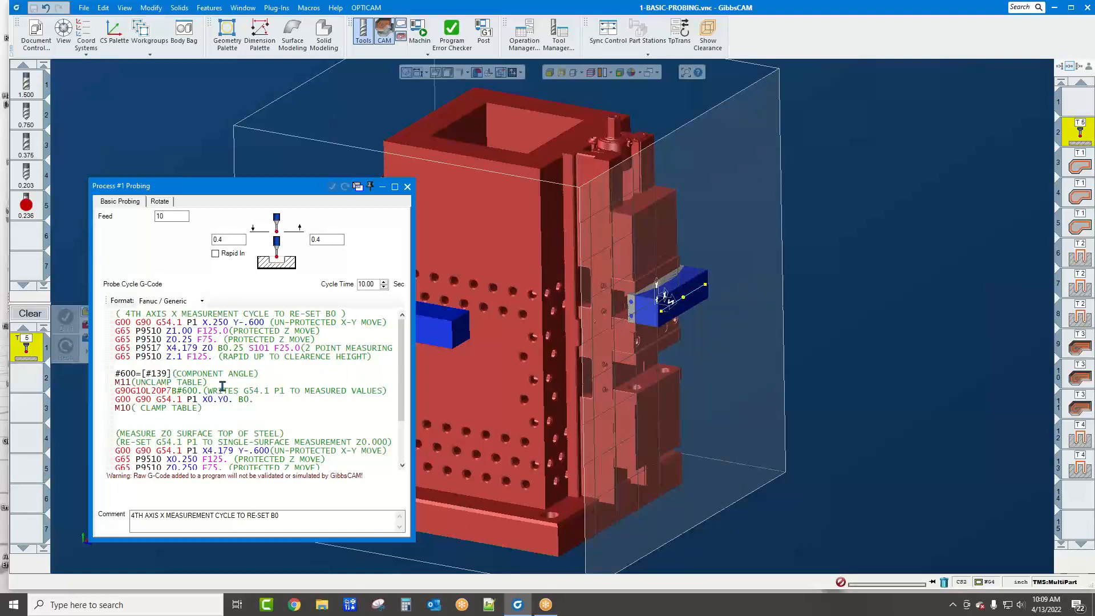
scroll(245, 417, down, 2)
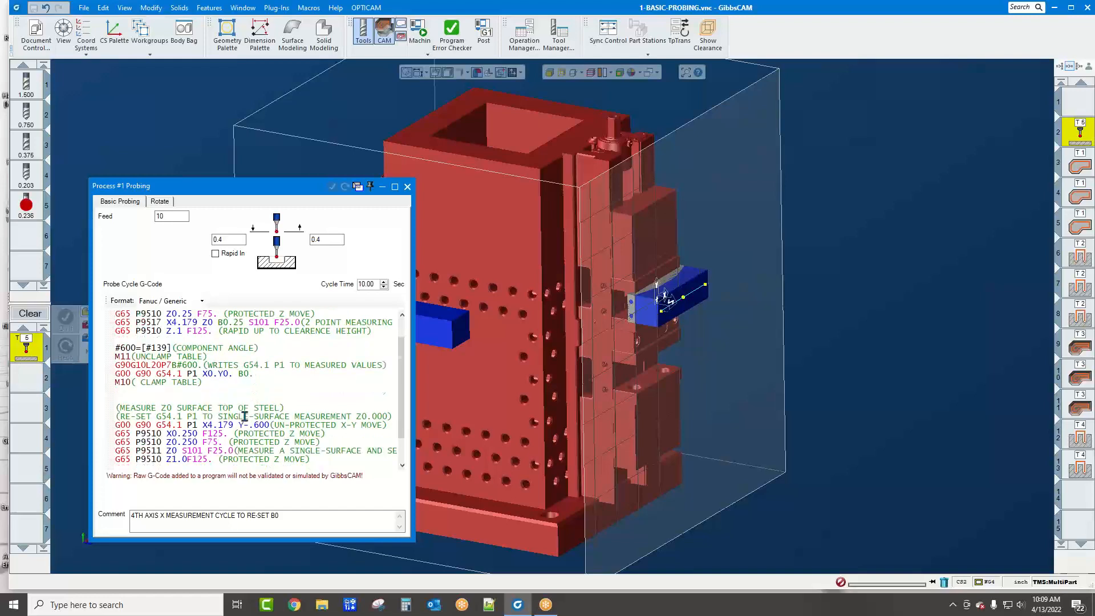
scroll(174, 376, up, 2)
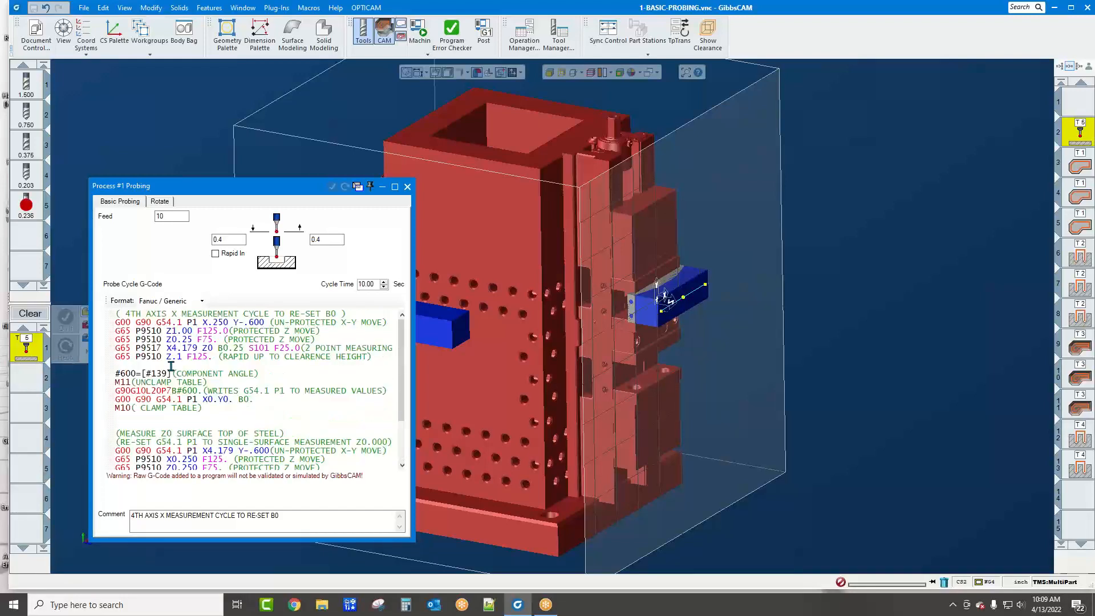
click(406, 188)
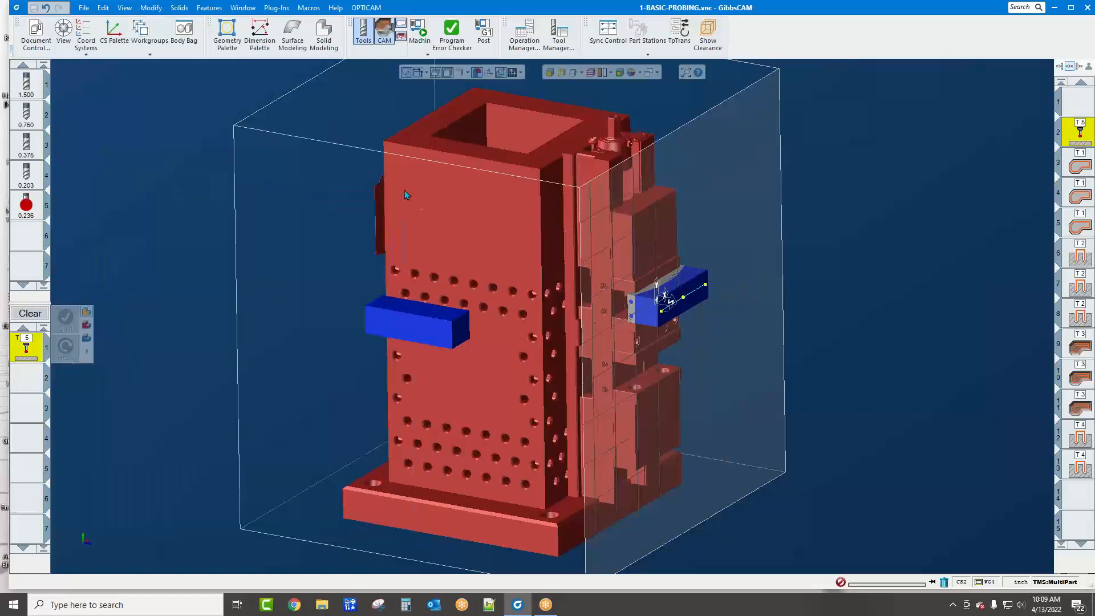
right_click(39, 351)
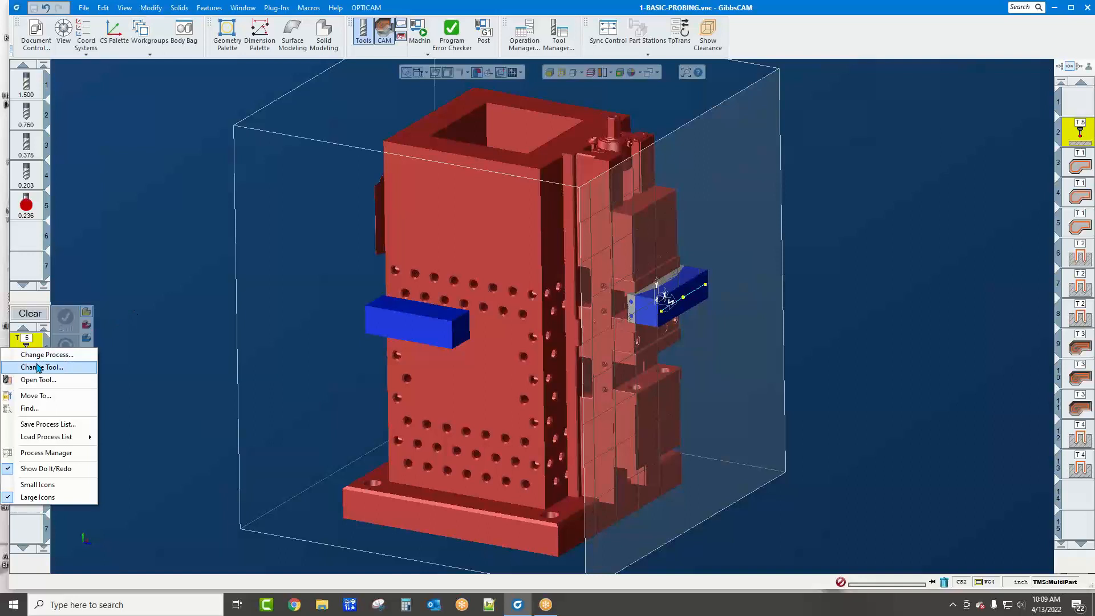
click(288, 299)
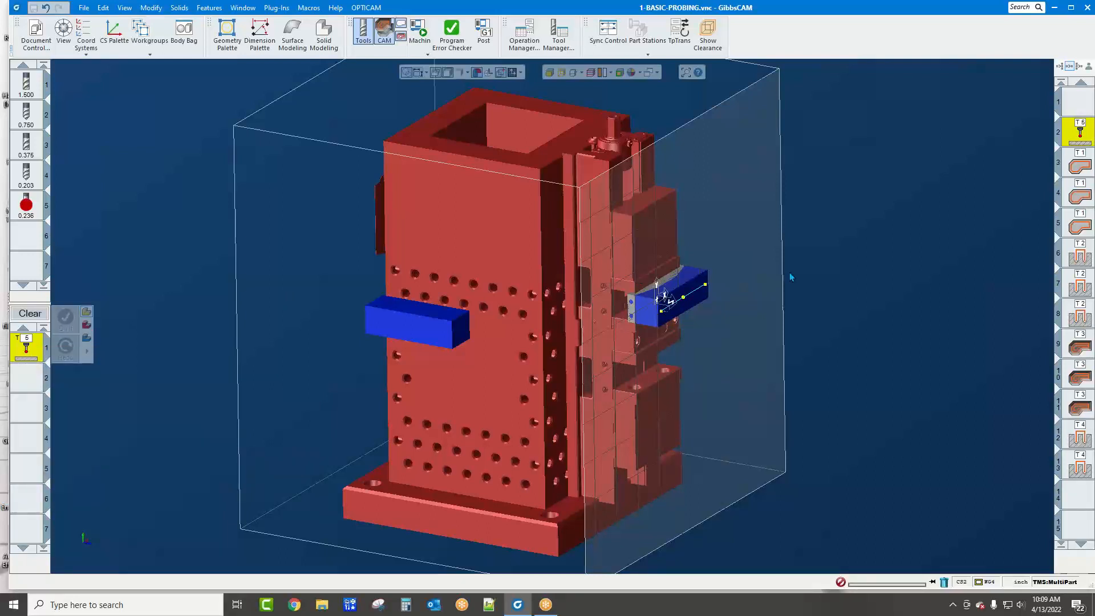
Run Machine Sim on the probing operation with the machine components hidden, and close the simulation
click(427, 53)
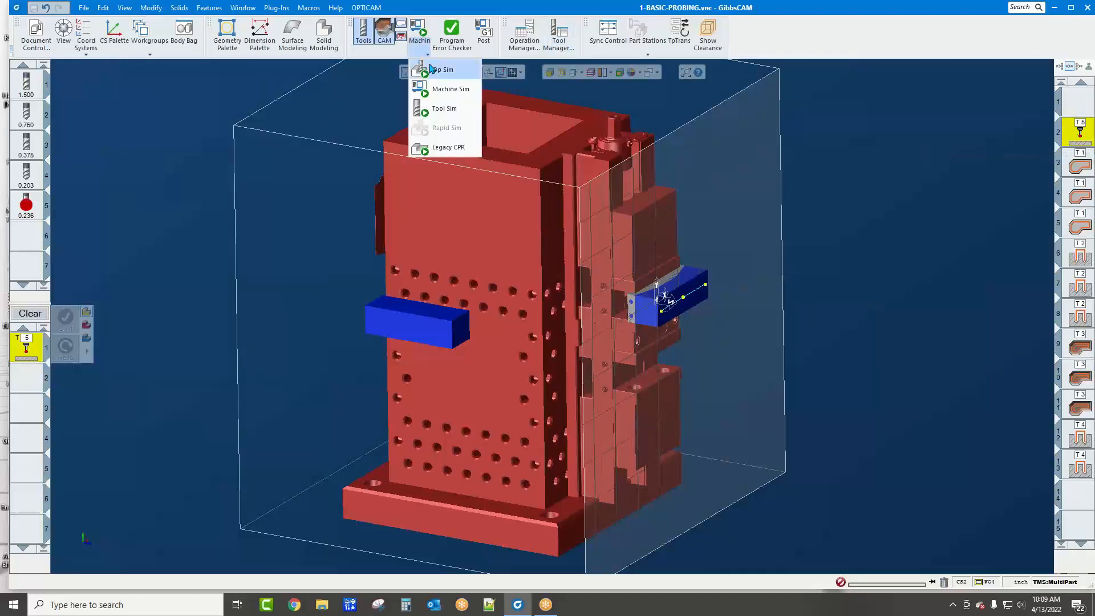
click(436, 89)
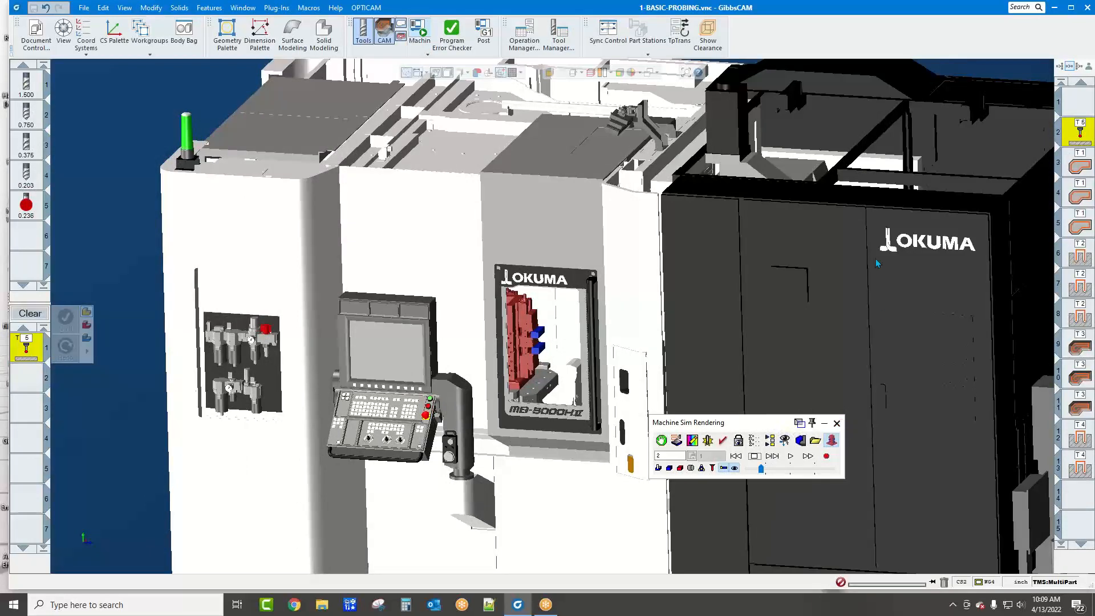
click(785, 439)
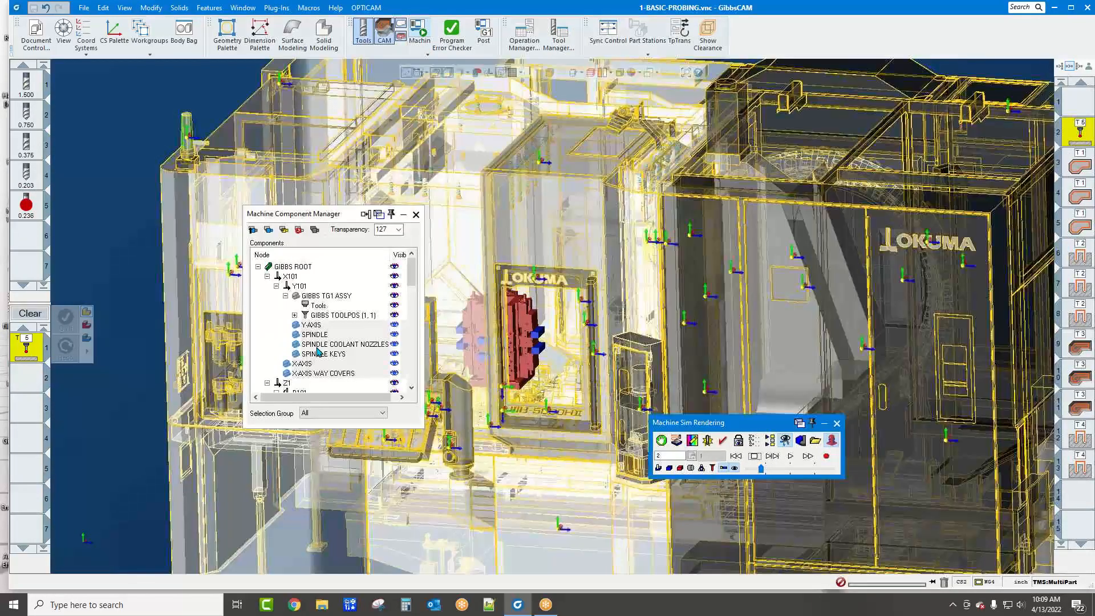
click(296, 231)
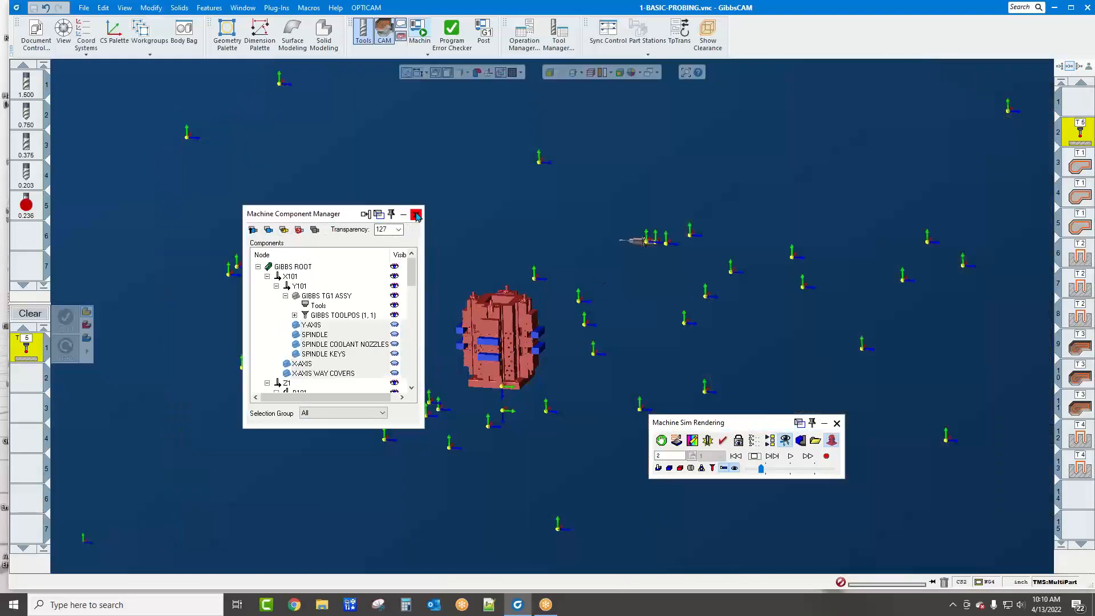
click(416, 214)
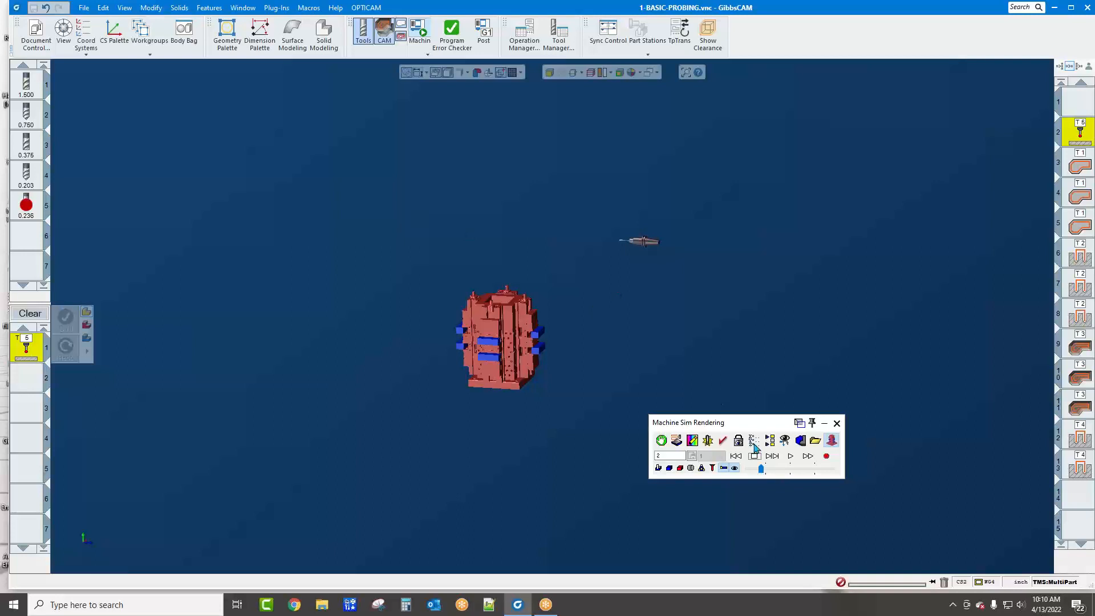
click(787, 457)
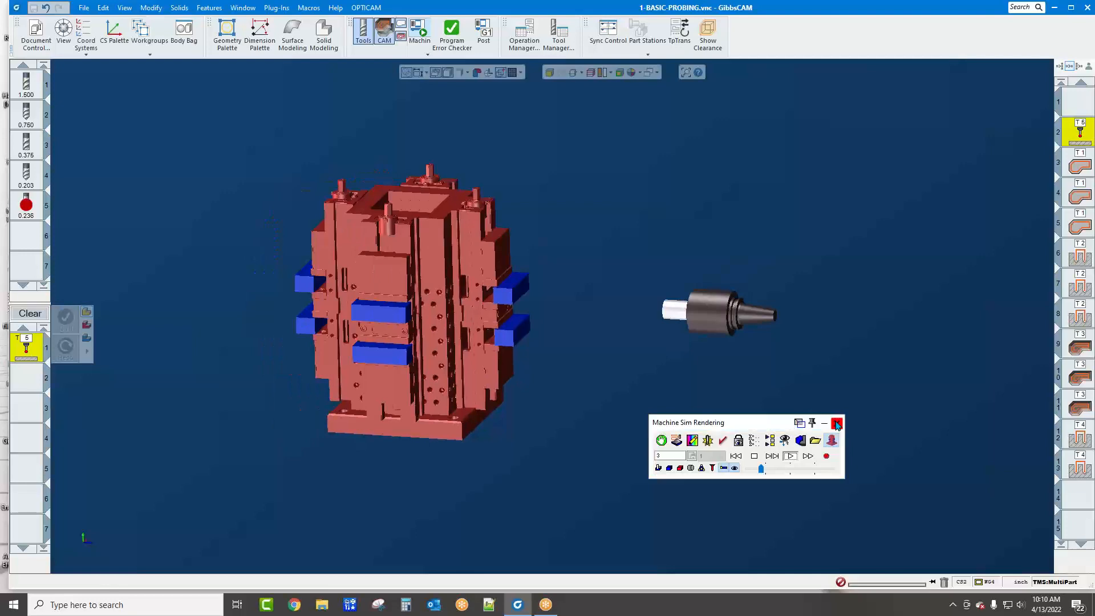
click(836, 423)
Reopen the probing process, select the near end point of the line on the blue part and redo the operation
double_click(44, 357)
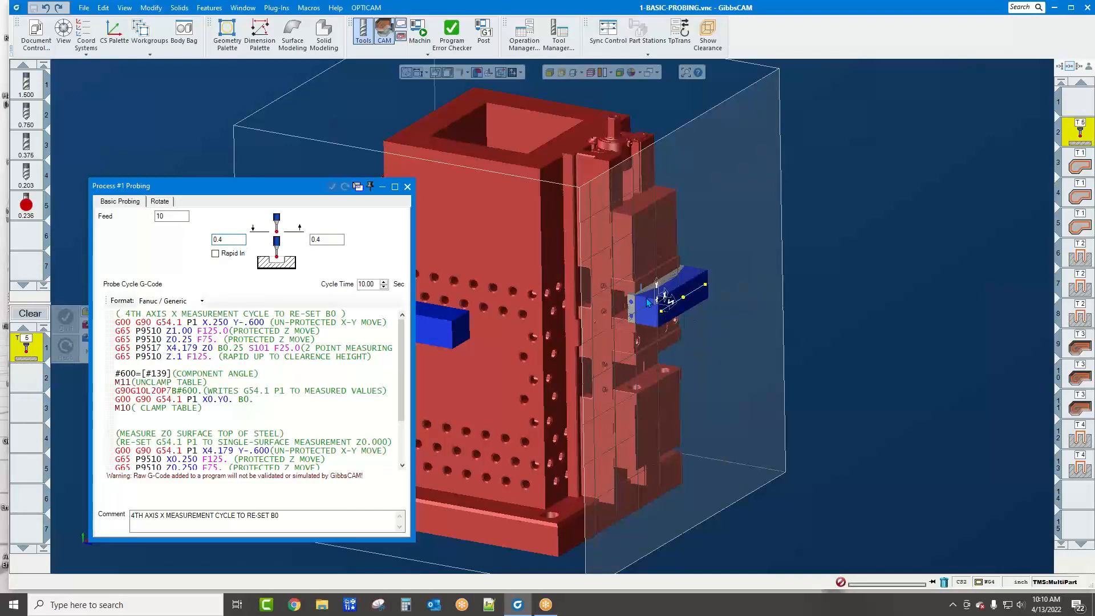
scroll(662, 317, up, 5)
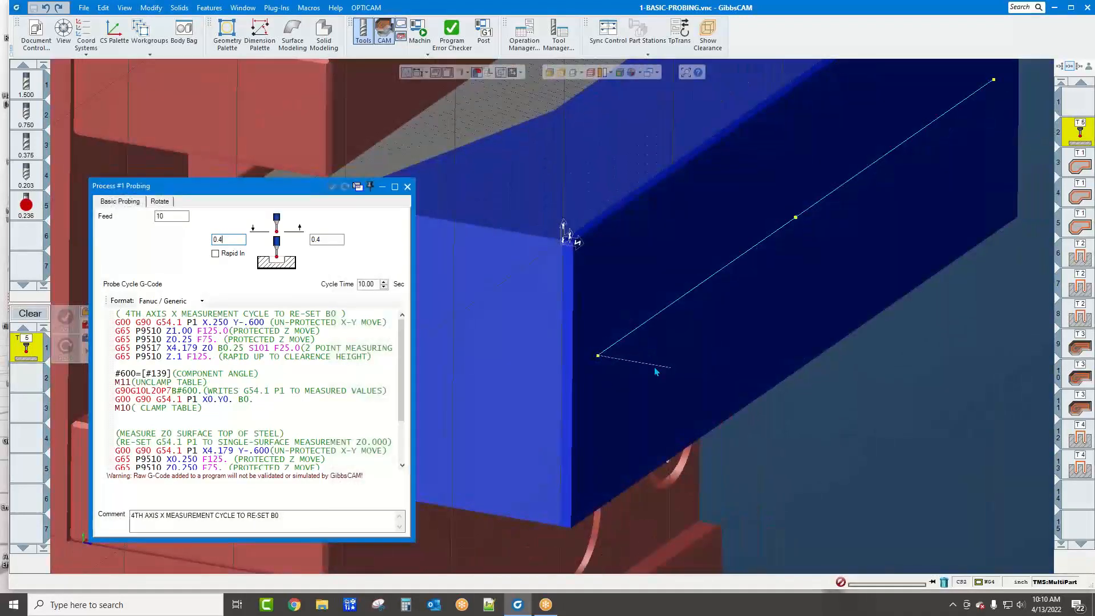
click(599, 357)
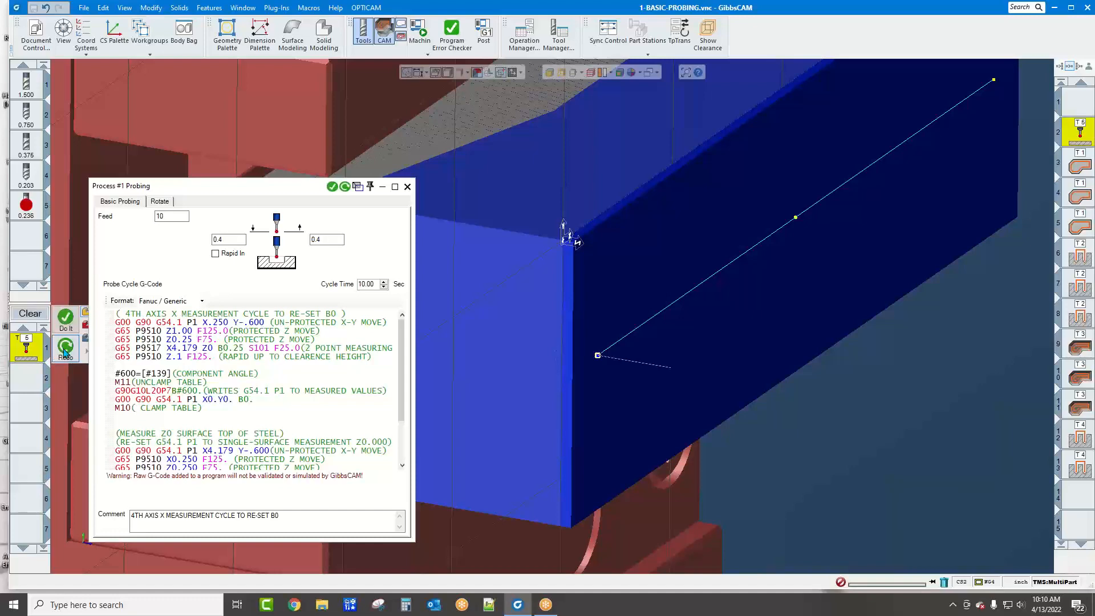
click(64, 349)
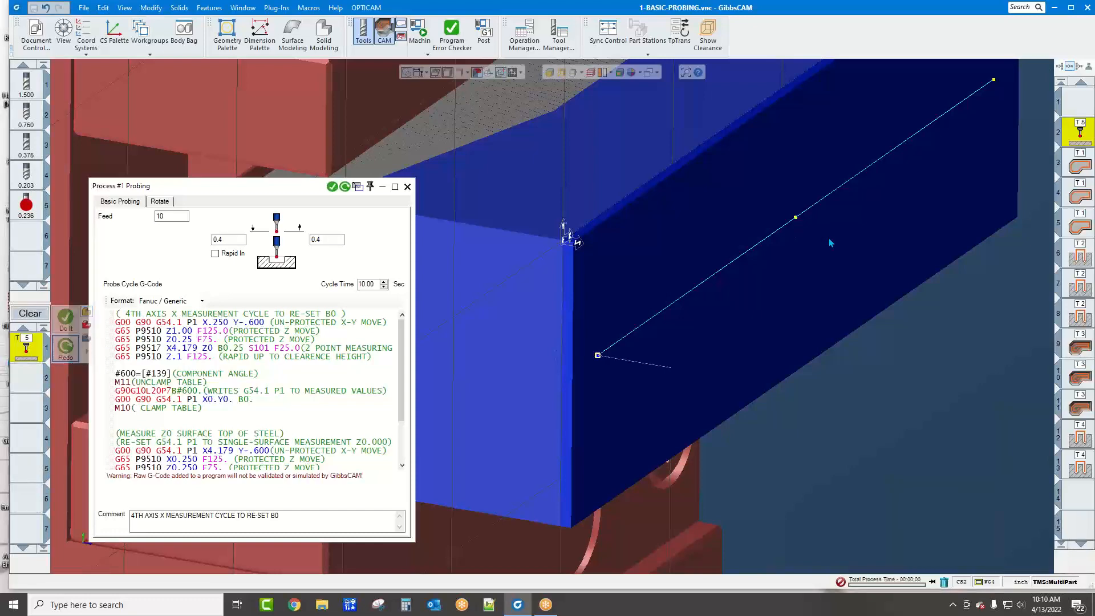
scroll(833, 251, down, 3)
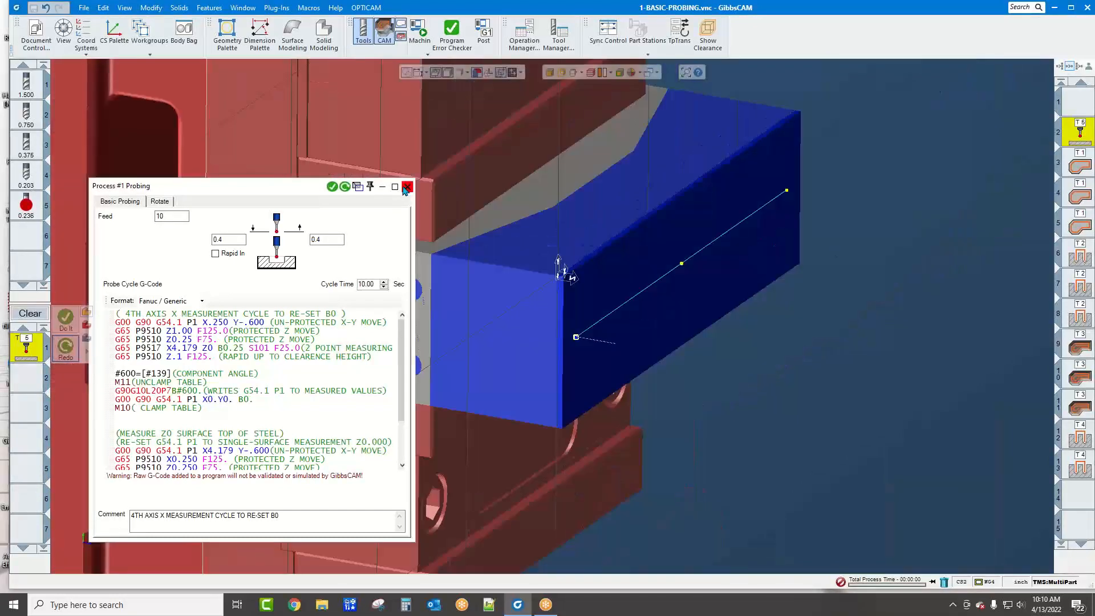
click(407, 187)
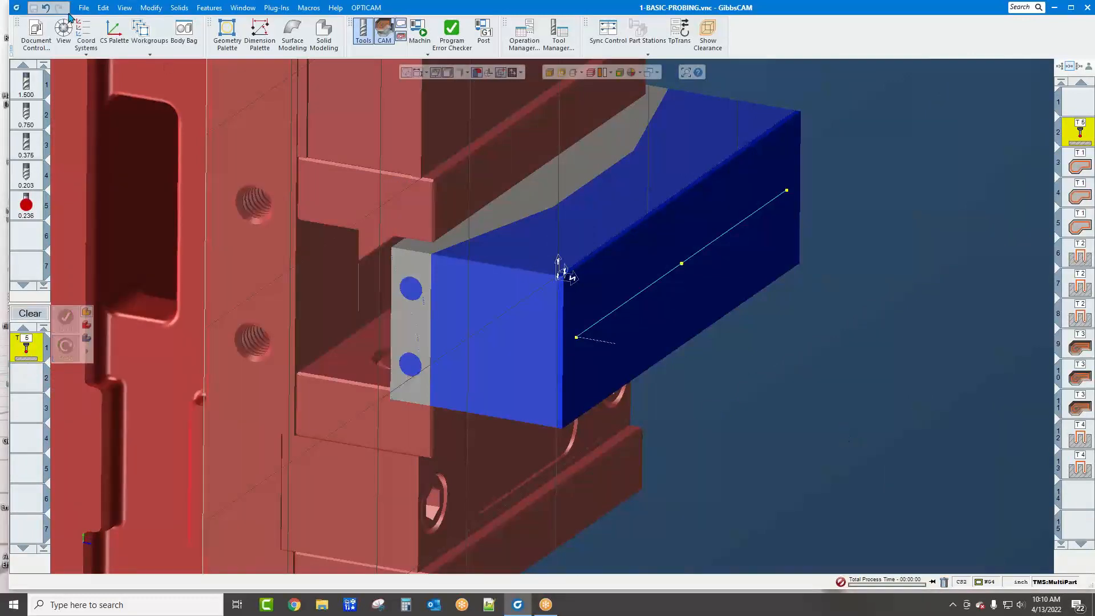
Open the part file 2-GENERIC-PROBING.gcpkg without saving changes to 1-BASIC-PROBING
click(84, 8)
click(90, 39)
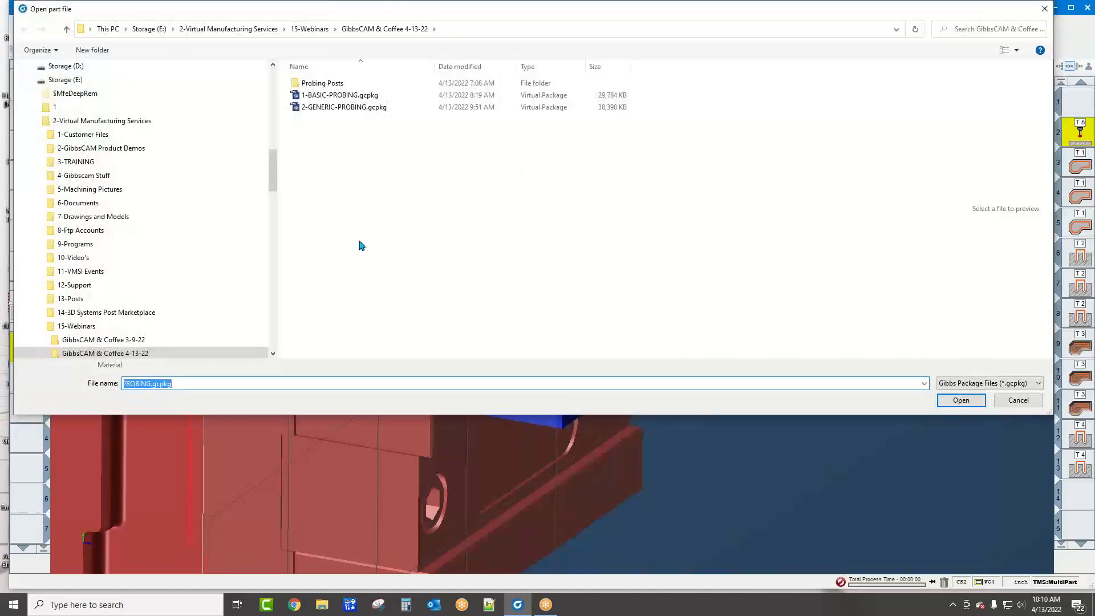
click(359, 110)
double_click(357, 108)
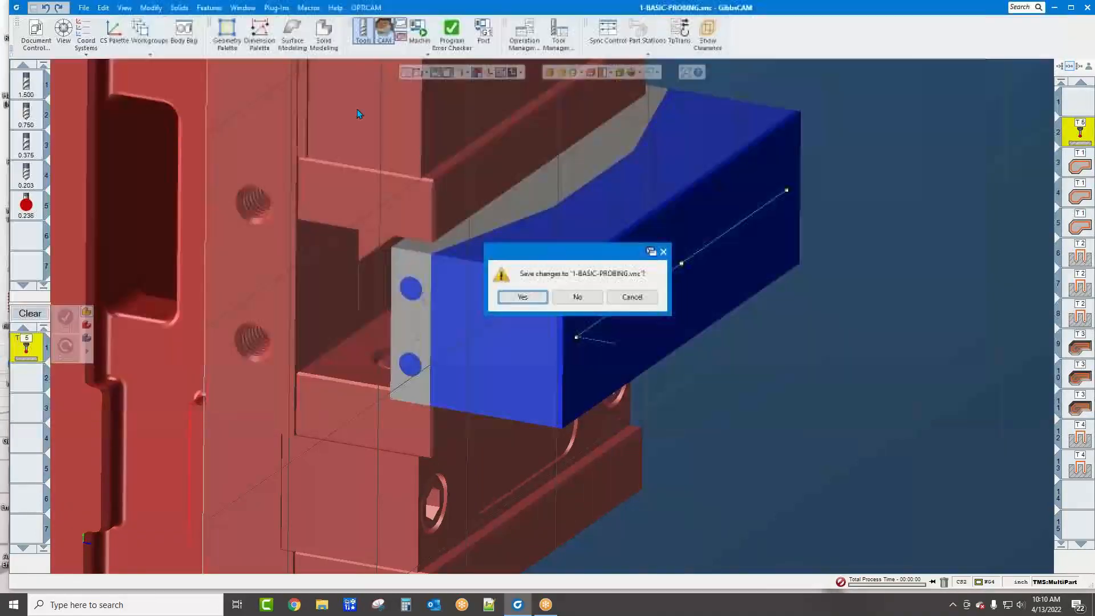
click(595, 297)
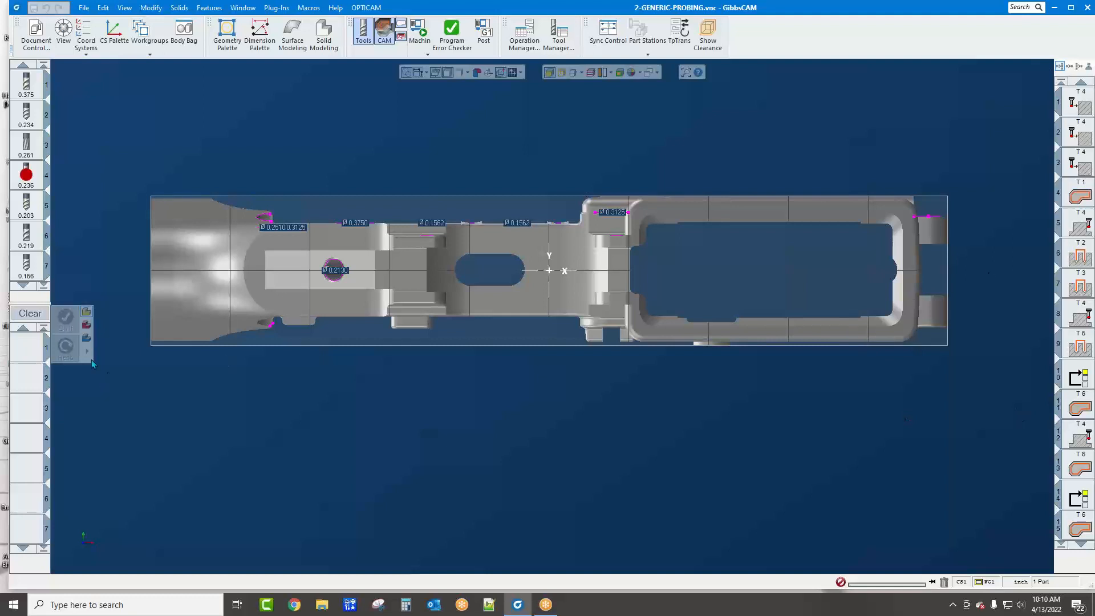
Look through the available probing process types and the part's document settings for machine, material and stock size
double_click(29, 349)
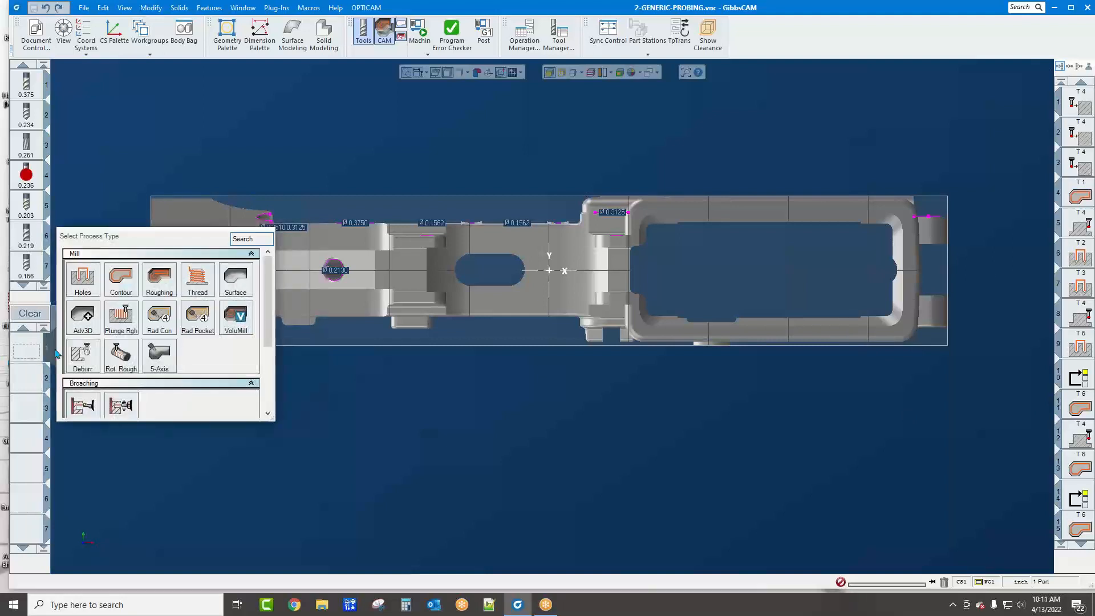
scroll(214, 377, down, 3)
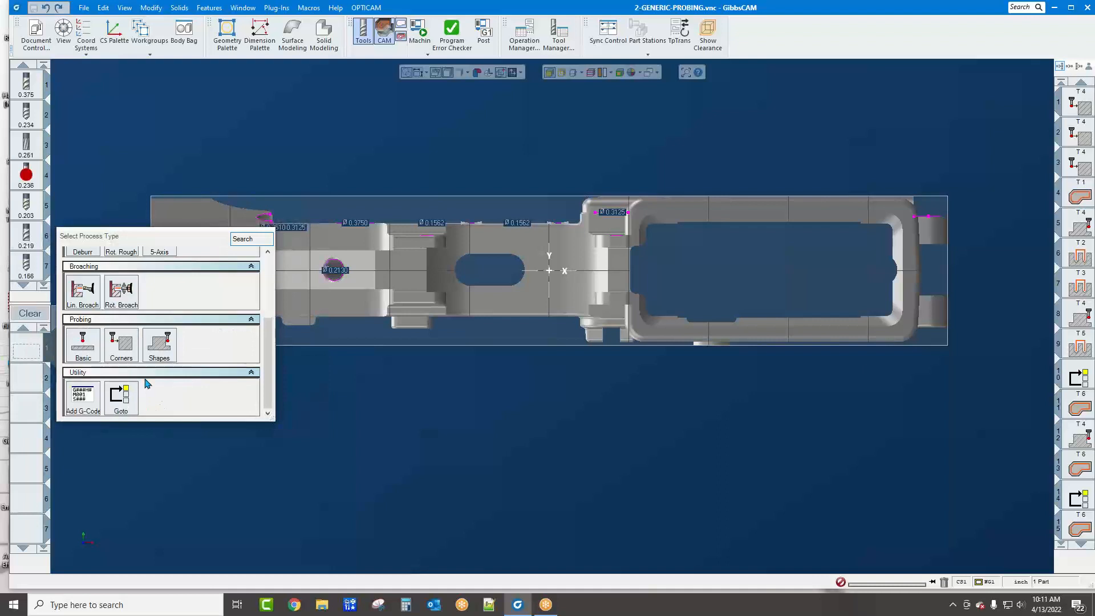
click(116, 348)
click(36, 34)
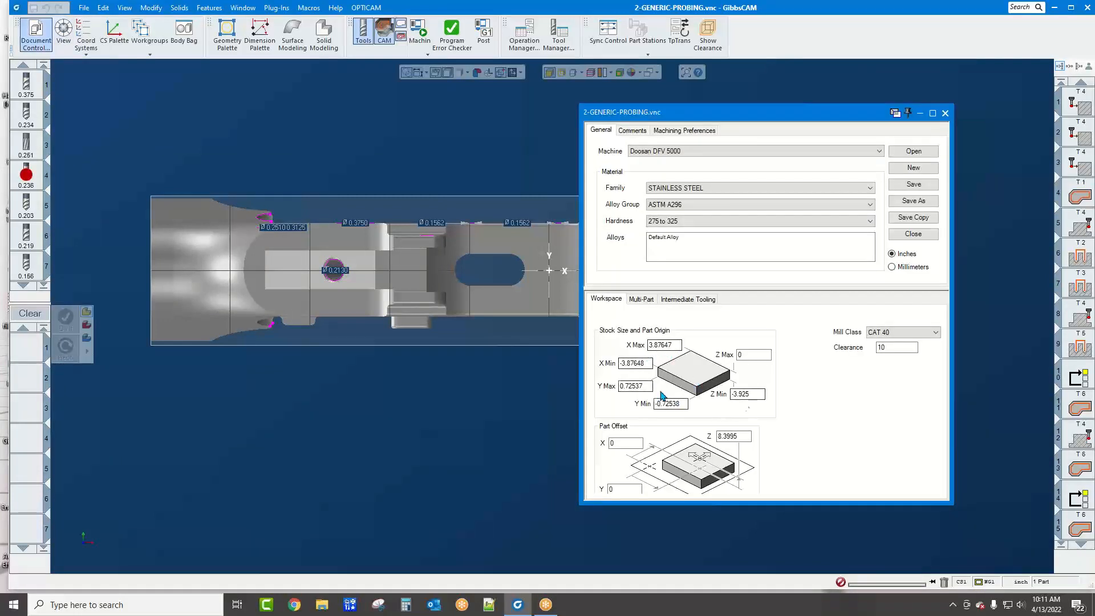
click(945, 113)
Load the first corner probing operation and open its process settings
click(1080, 103)
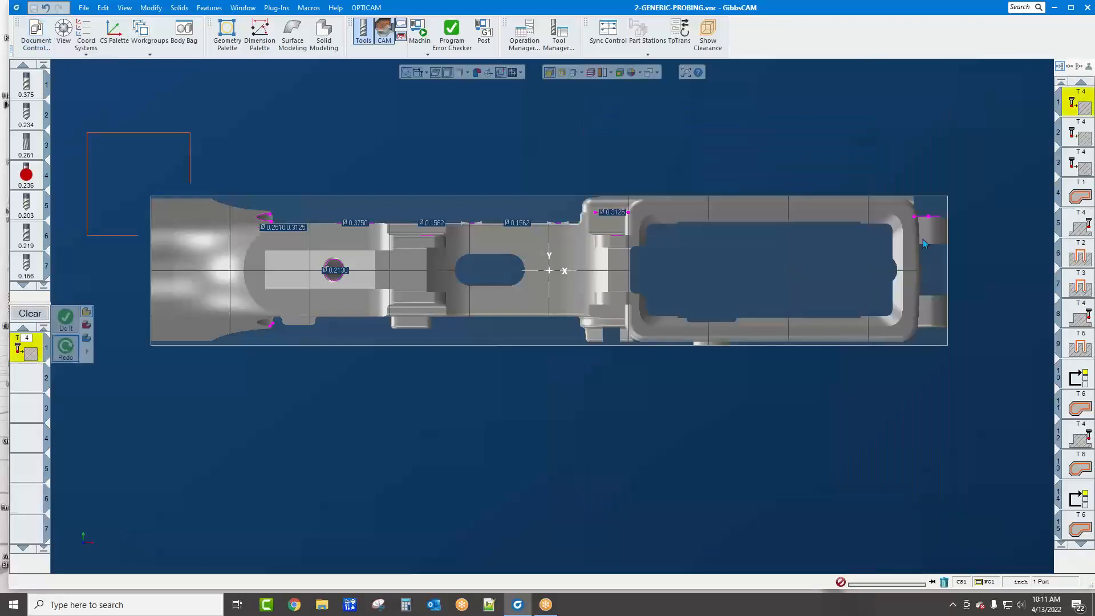
middle_drag(765, 382, 769, 256)
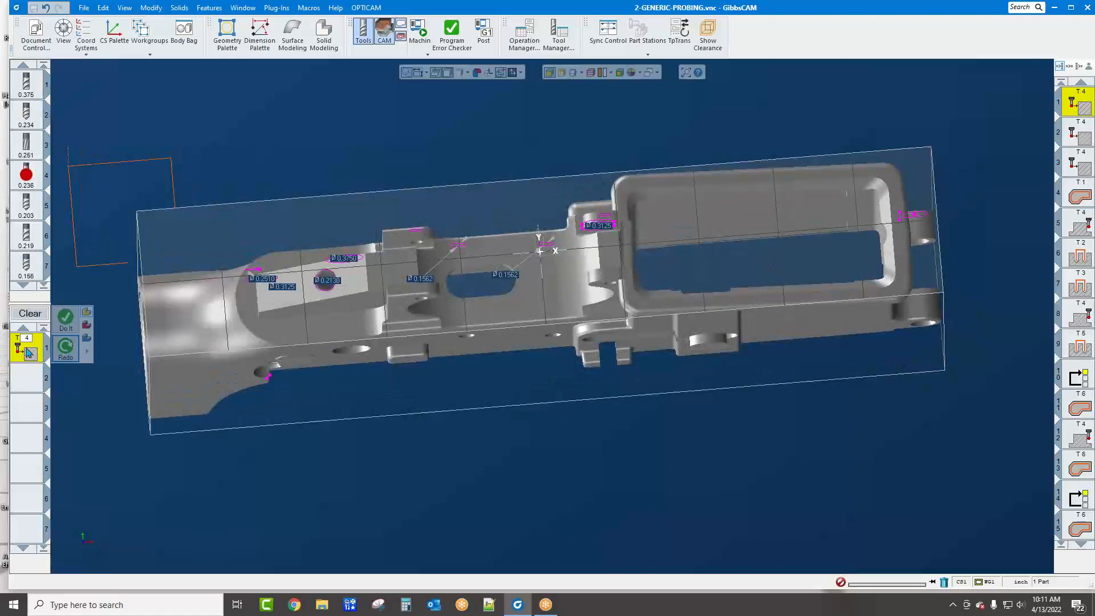
double_click(28, 353)
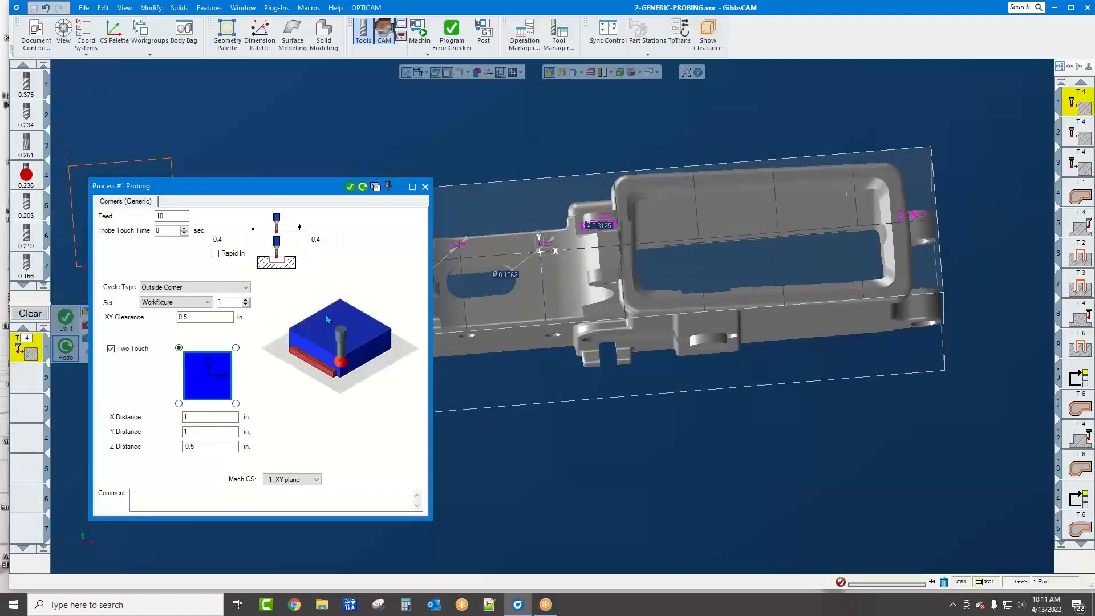
Examine the corner probing parameters: probe touch time, entry and exit clearances, workfixture number and touch distances
double_click(160, 231)
click(227, 239)
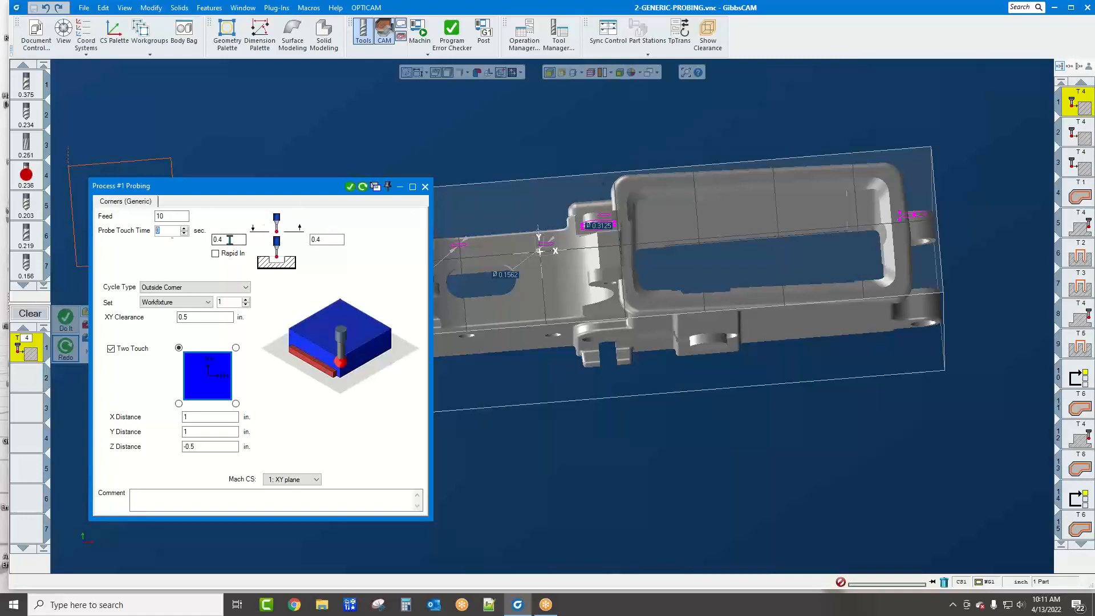
click(330, 240)
drag(306, 188, 687, 136)
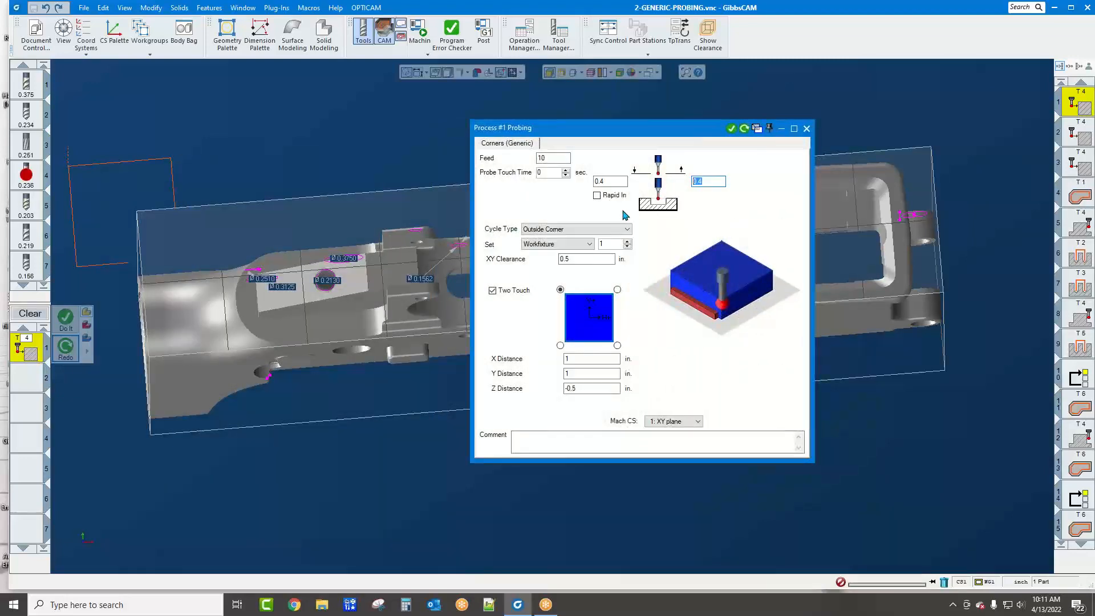
click(612, 244)
click(575, 361)
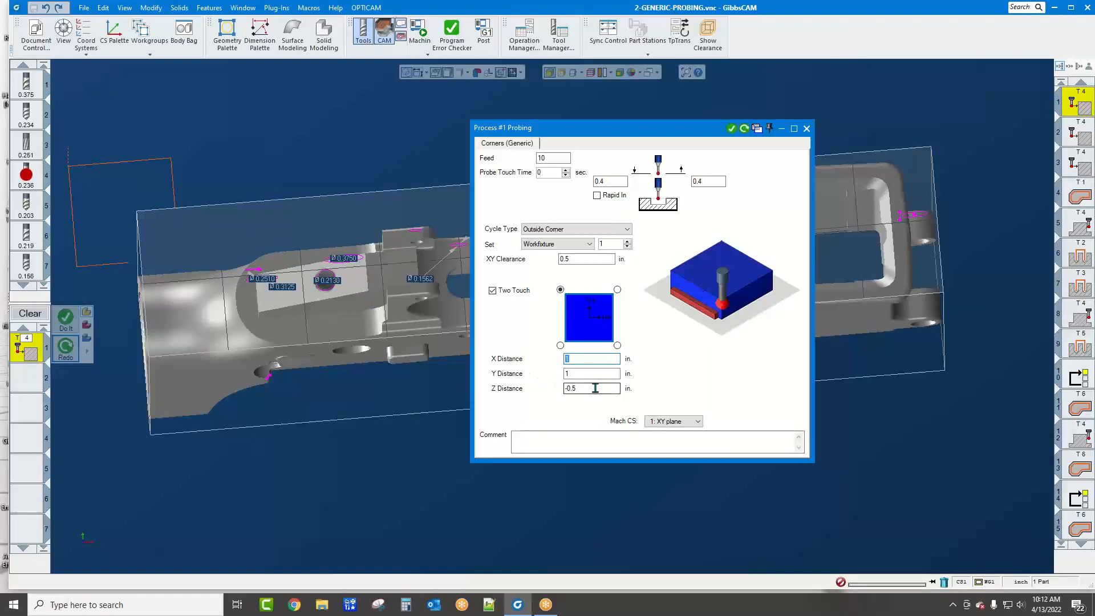
Change the outside corner being probed to the part's upper-right corner and redo the operation
middle_drag(325, 389, 312, 328)
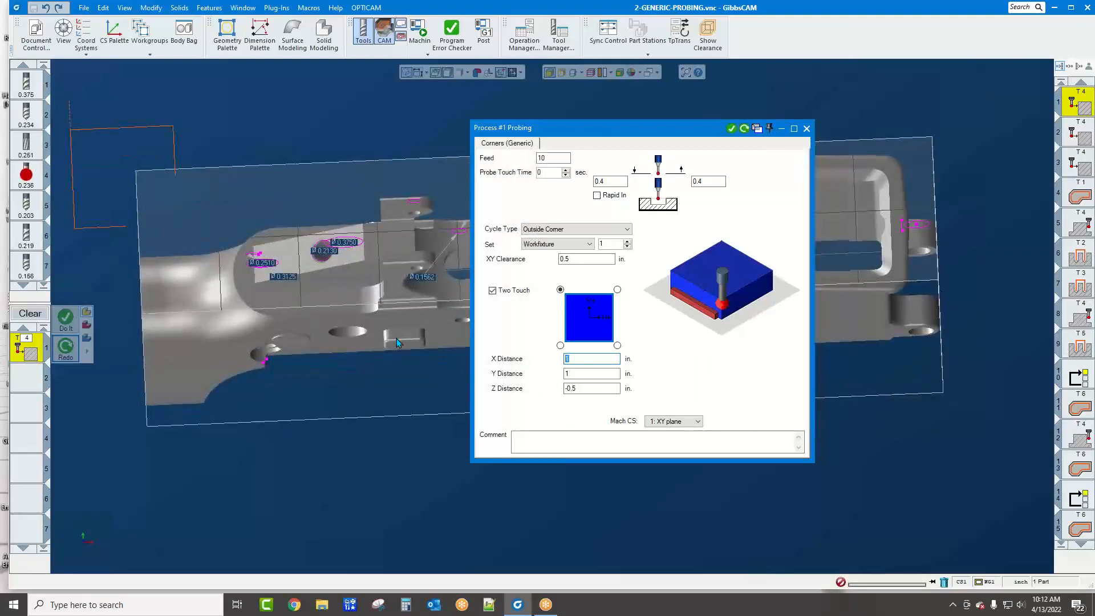
click(617, 289)
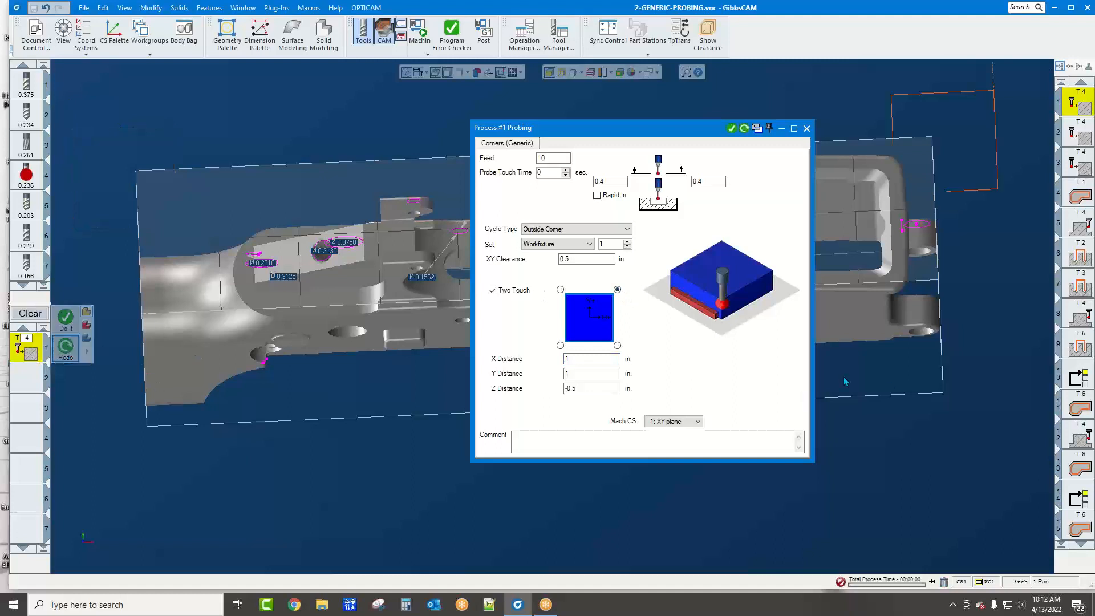
Move the probing settings clear of the part, change the probed outside corner to lower-right and redo the operation
scroll(846, 381, down, 2)
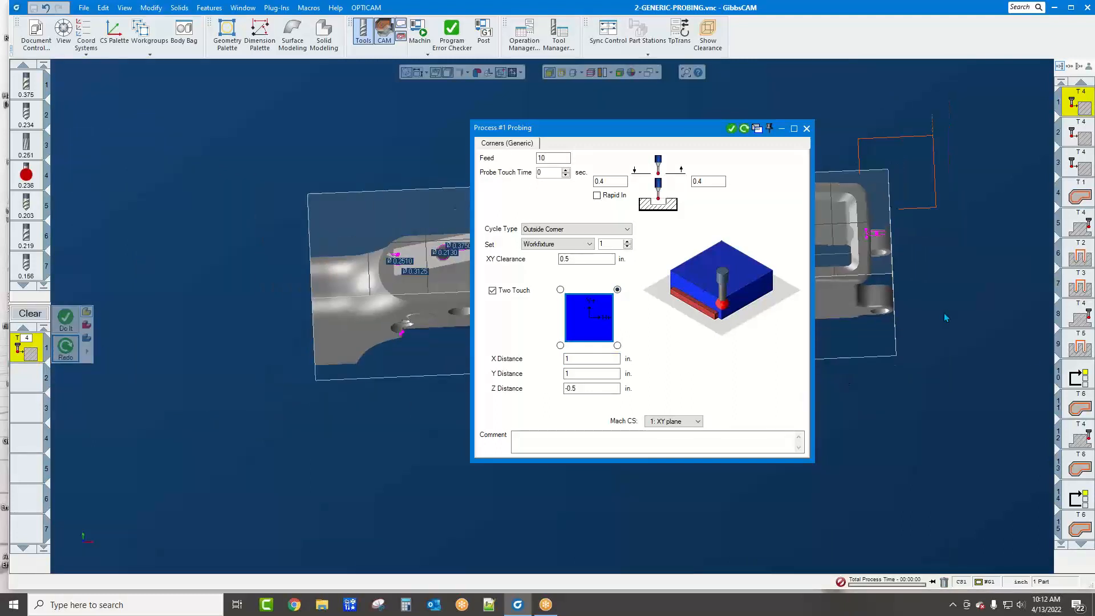
middle_drag(944, 313, 990, 340)
drag(651, 127, 211, 72)
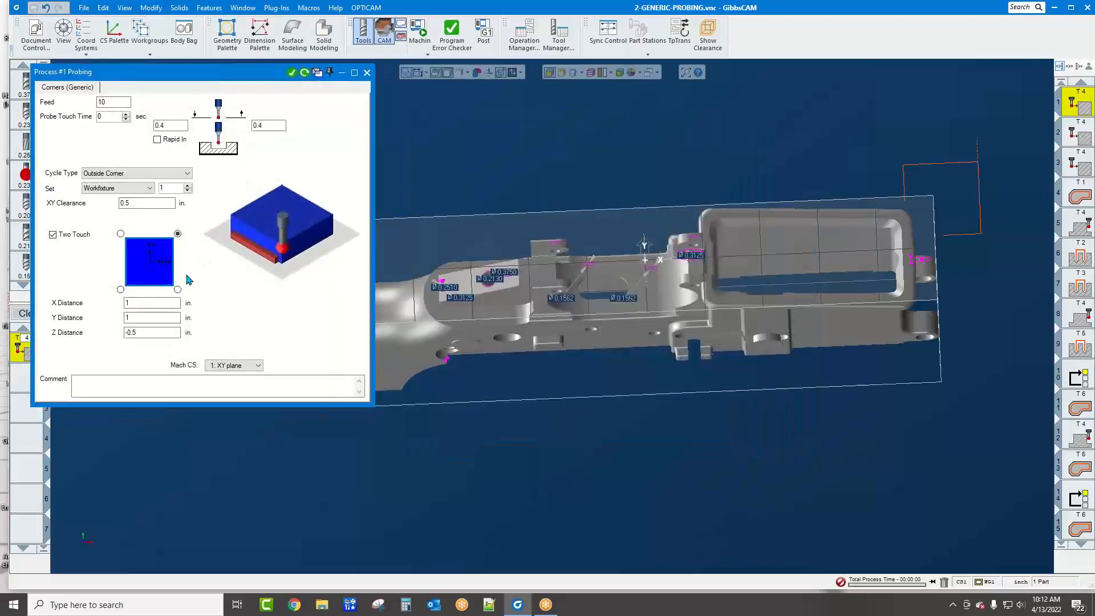
click(178, 290)
click(306, 73)
middle_drag(783, 223, 960, 230)
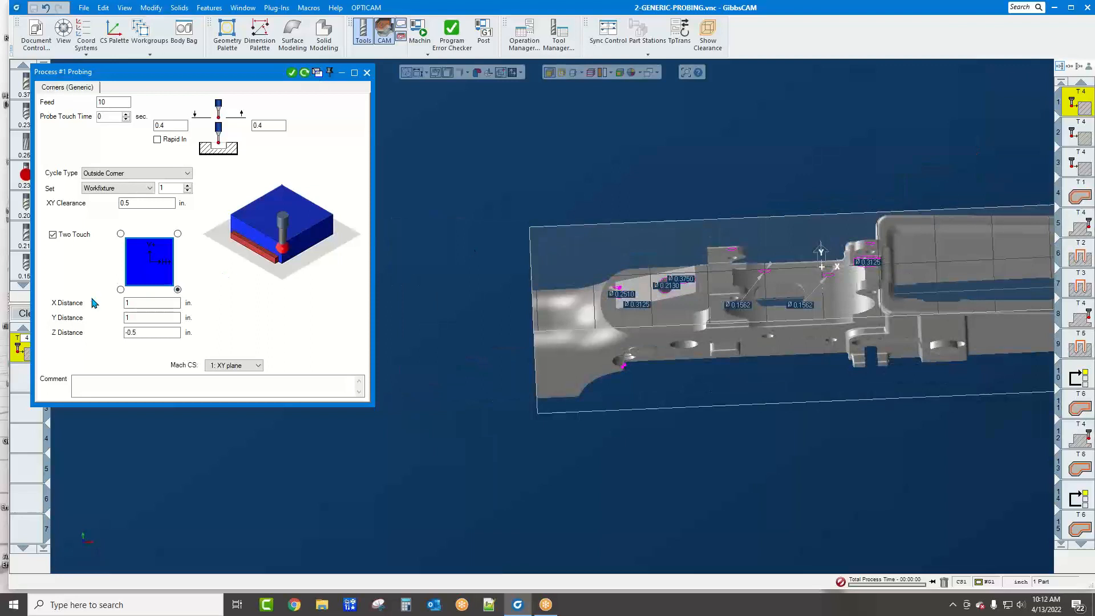
Change the probed outside corner to the part's lower-left corner and redo the operation
click(120, 289)
click(305, 73)
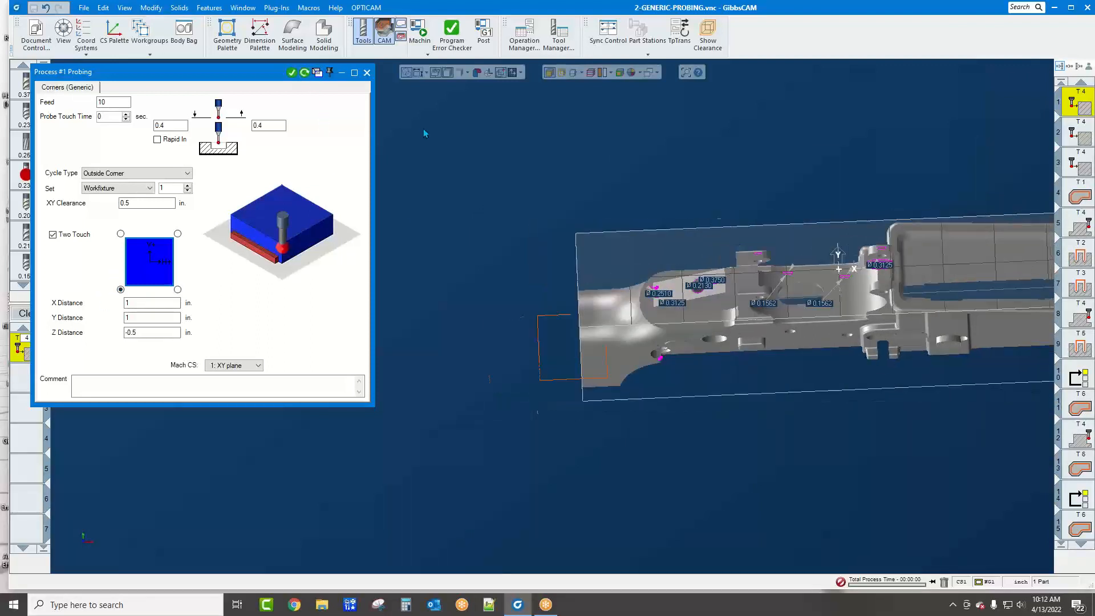
scroll(423, 133, down, 2)
middle_drag(426, 134, 363, 139)
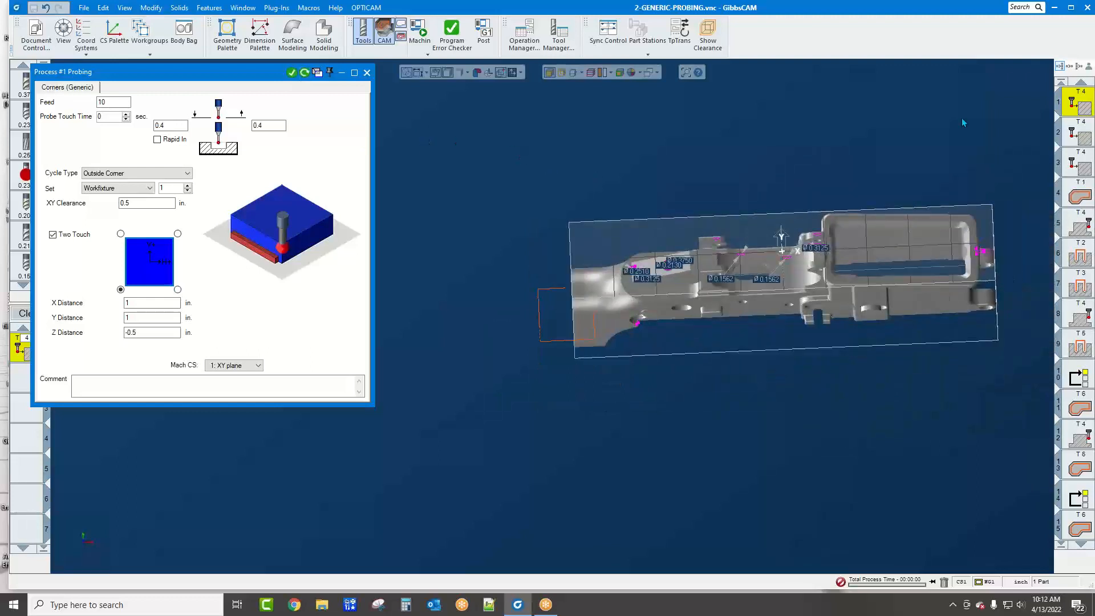
Load the second probing operation and examine its Outside Corner with Angle process settings and workfixture number
double_click(1084, 134)
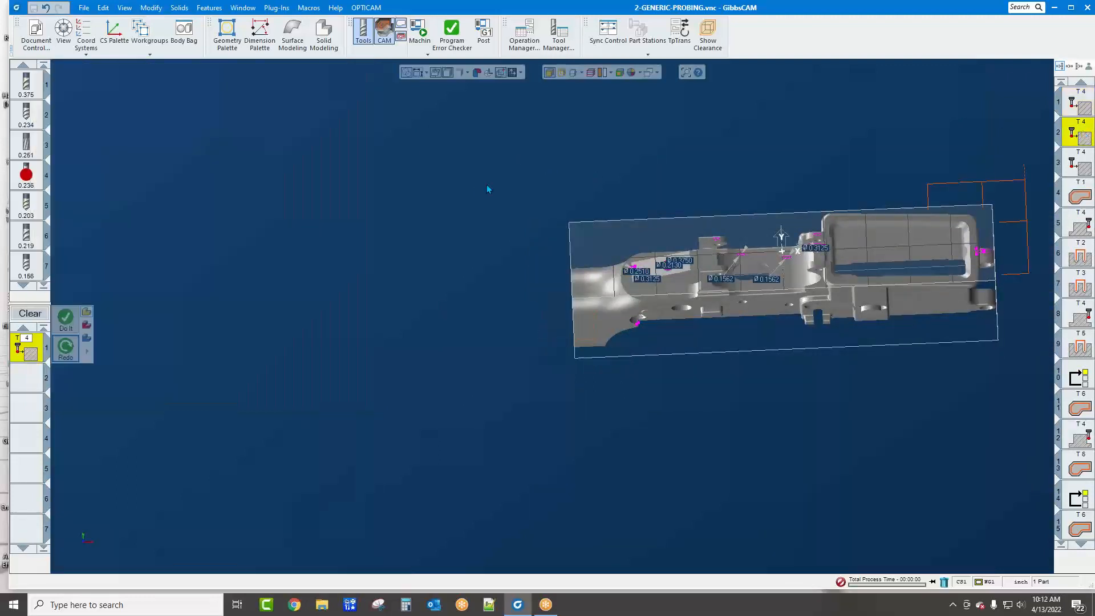
double_click(20, 345)
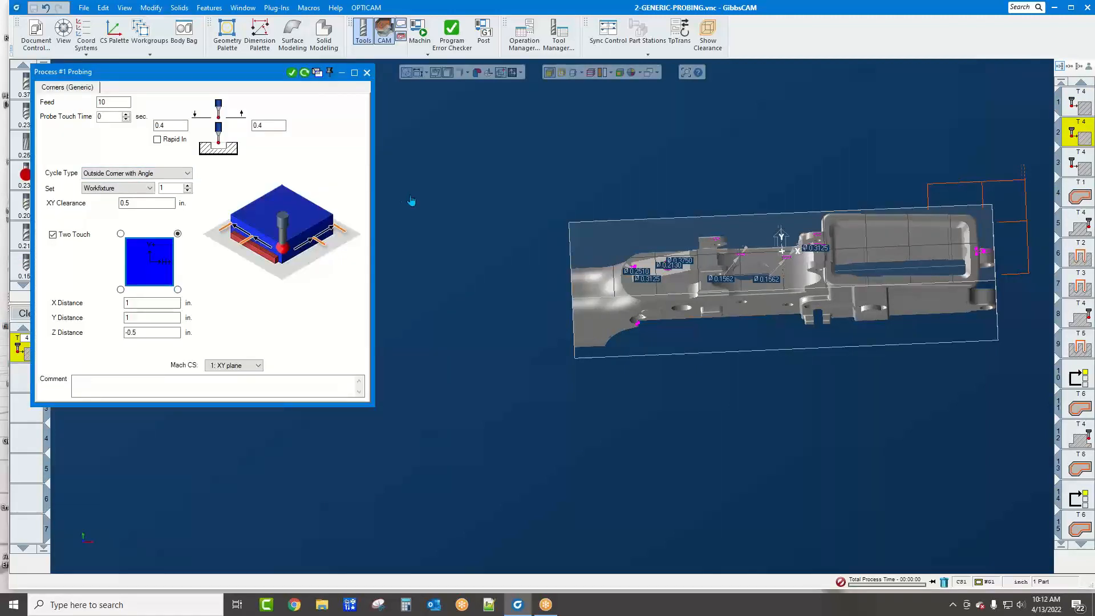
middle_drag(410, 196, 401, 196)
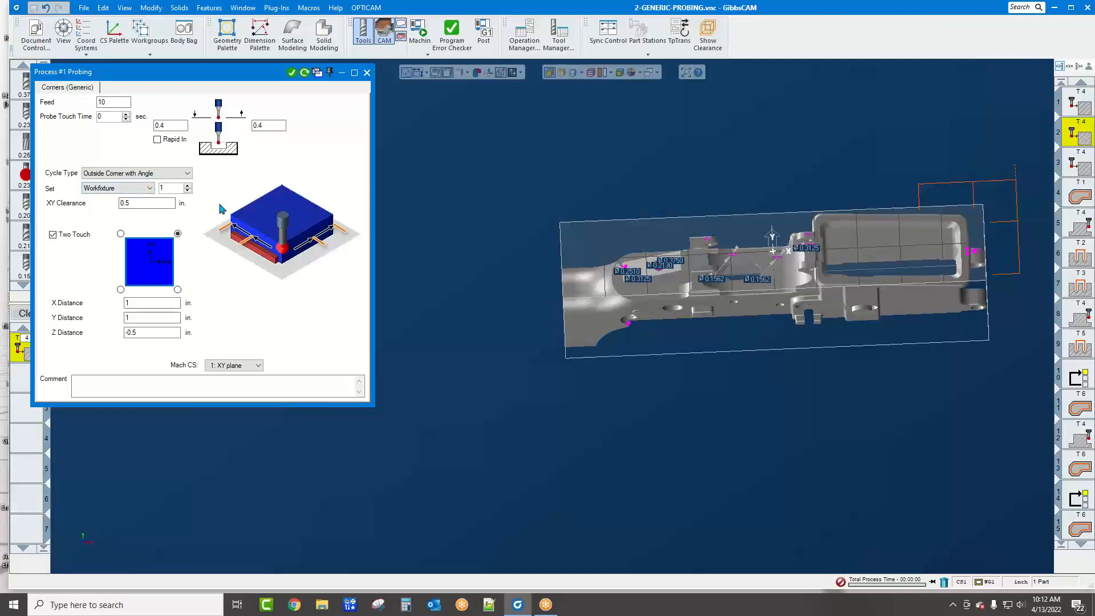
double_click(177, 189)
Load the third probing operation and examine its Single Surface from Corner (Z) process settings
click(1087, 165)
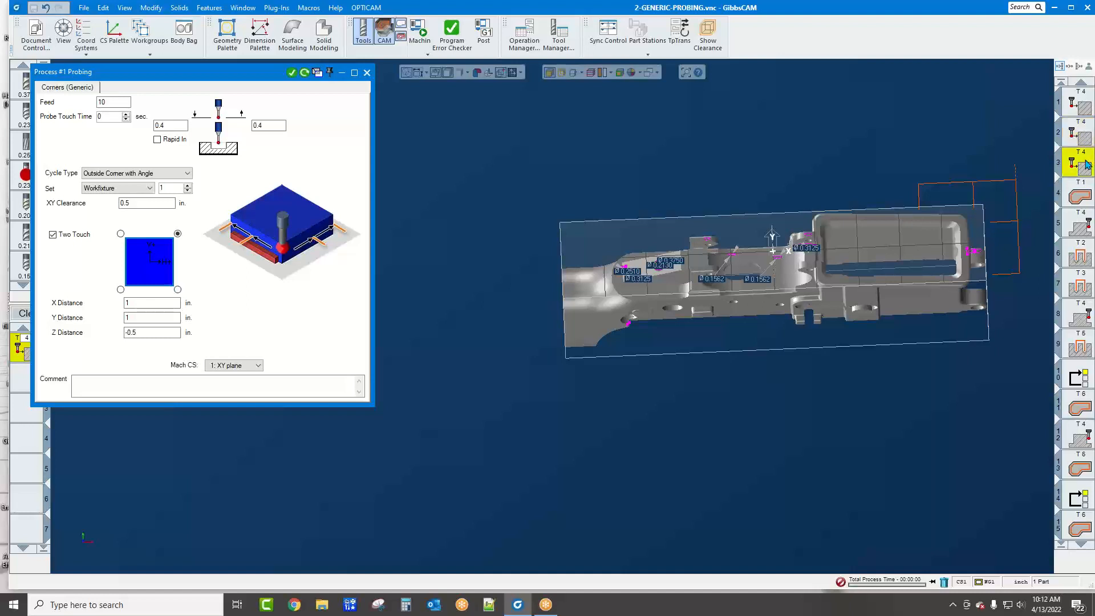
middle_drag(826, 251, 826, 183)
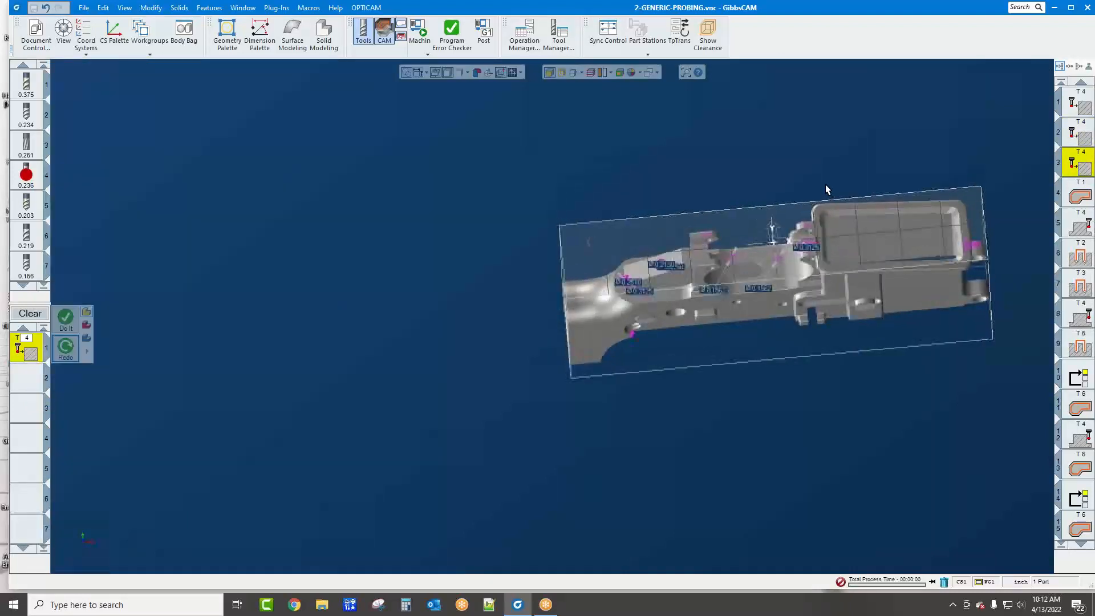
double_click(29, 349)
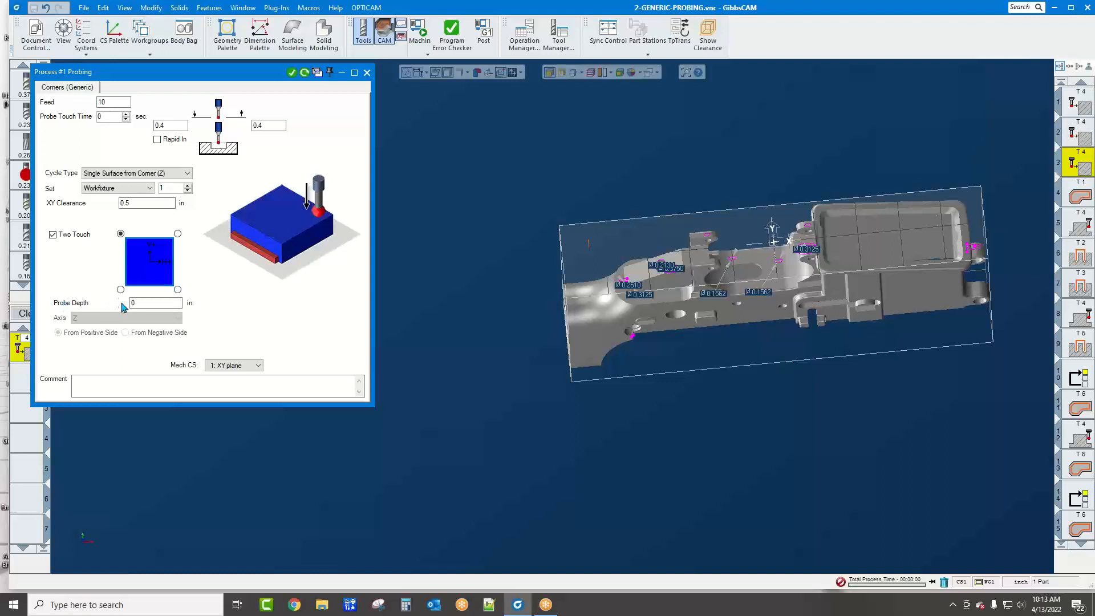
middle_drag(546, 318, 569, 213)
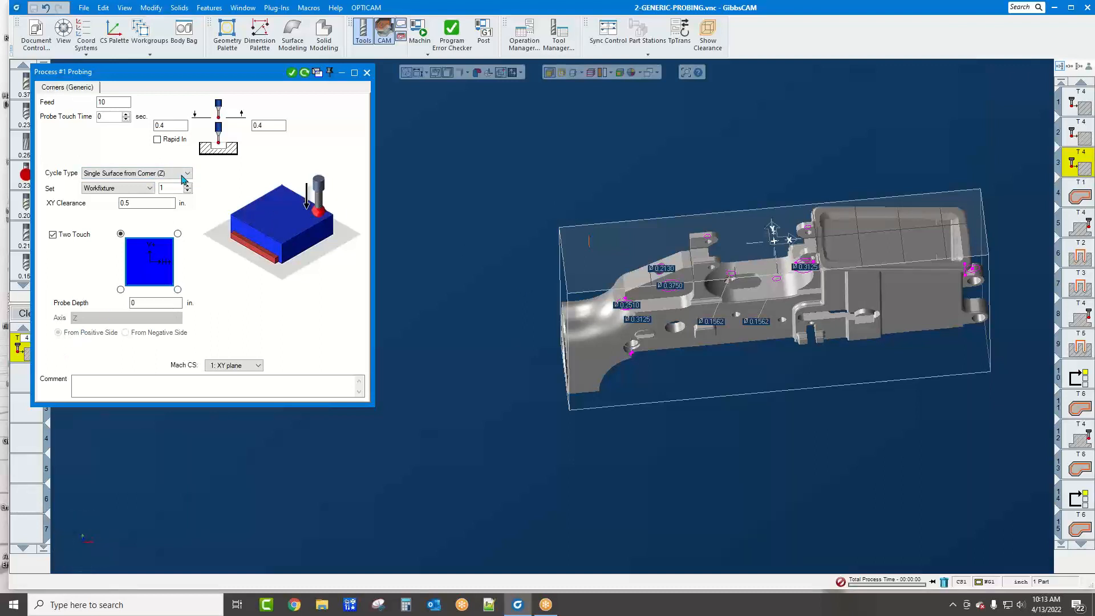
Redo the single-surface corner probing operation and inspect its touch move on top of the stock
drag(171, 71, 266, 71)
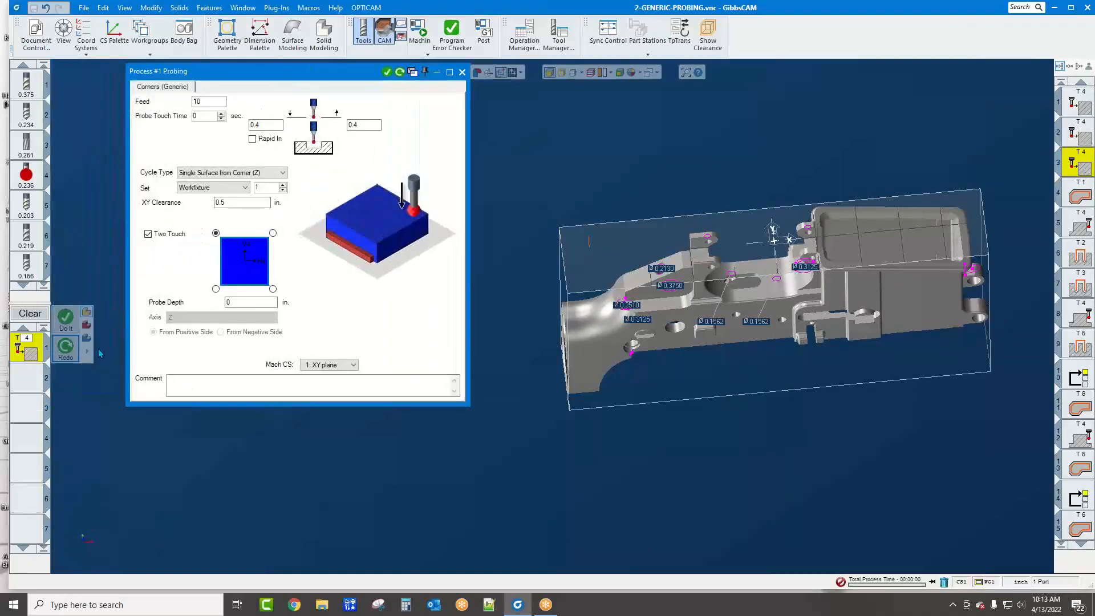
click(76, 352)
middle_drag(639, 282, 638, 203)
drag(537, 205, 613, 286)
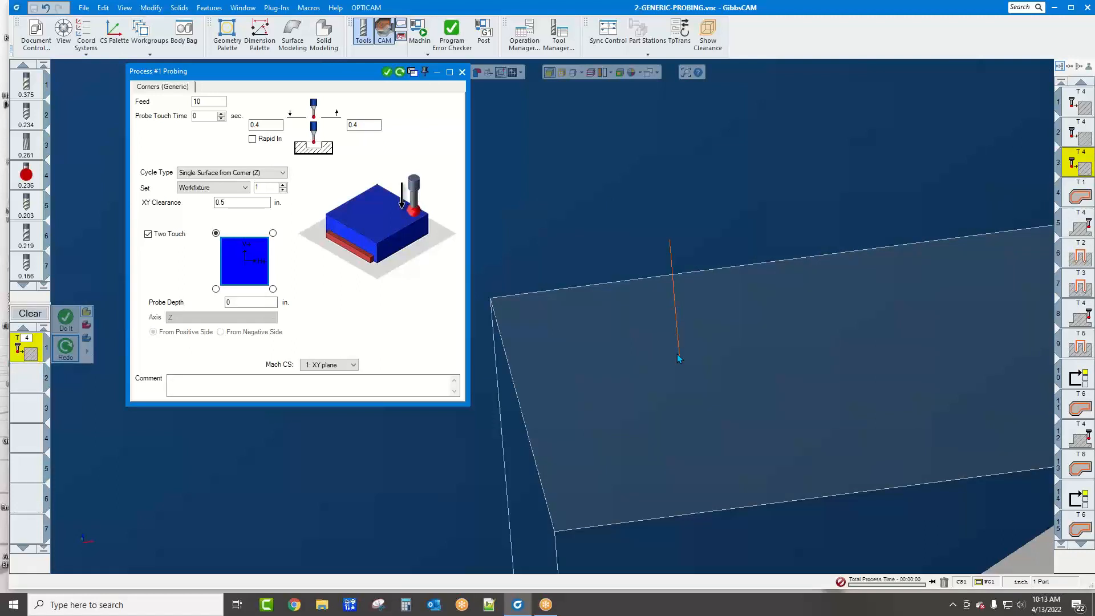
scroll(677, 354, down, 2)
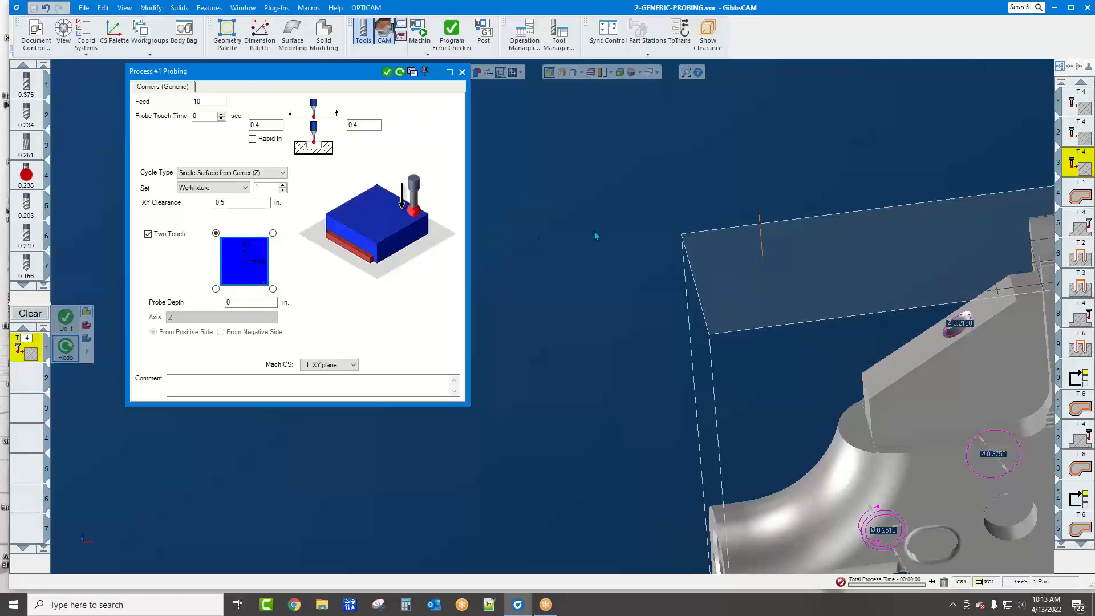
scroll(594, 236, down, 5)
middle_drag(595, 237, 381, 318)
middle_drag(633, 319, 744, 467)
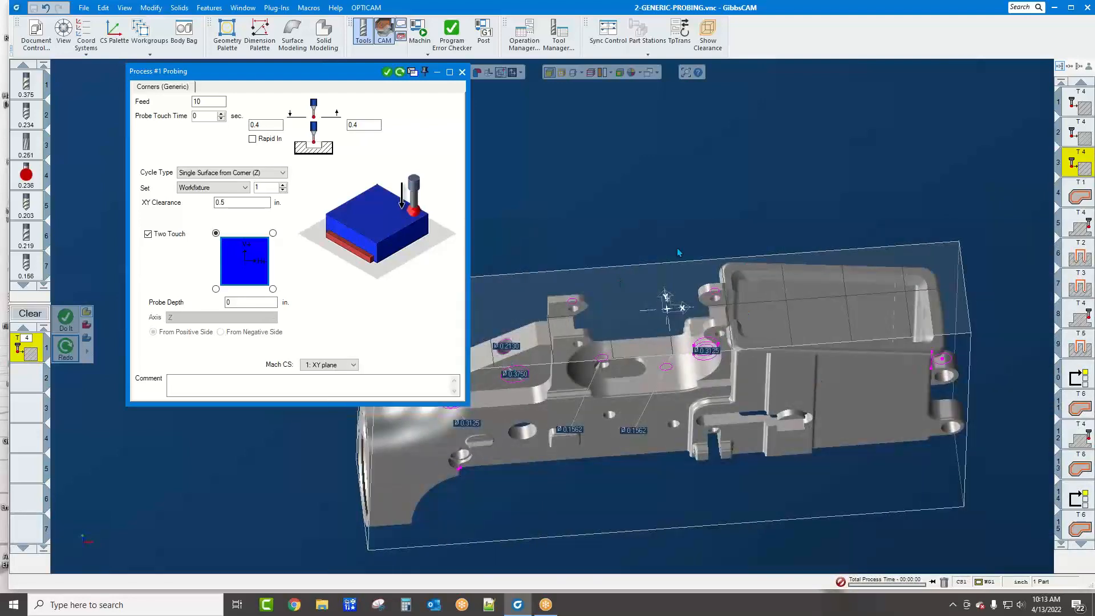
Close the probing settings, load the fourth operation and inspect its contour toolpath at the lug on the part's end
click(462, 73)
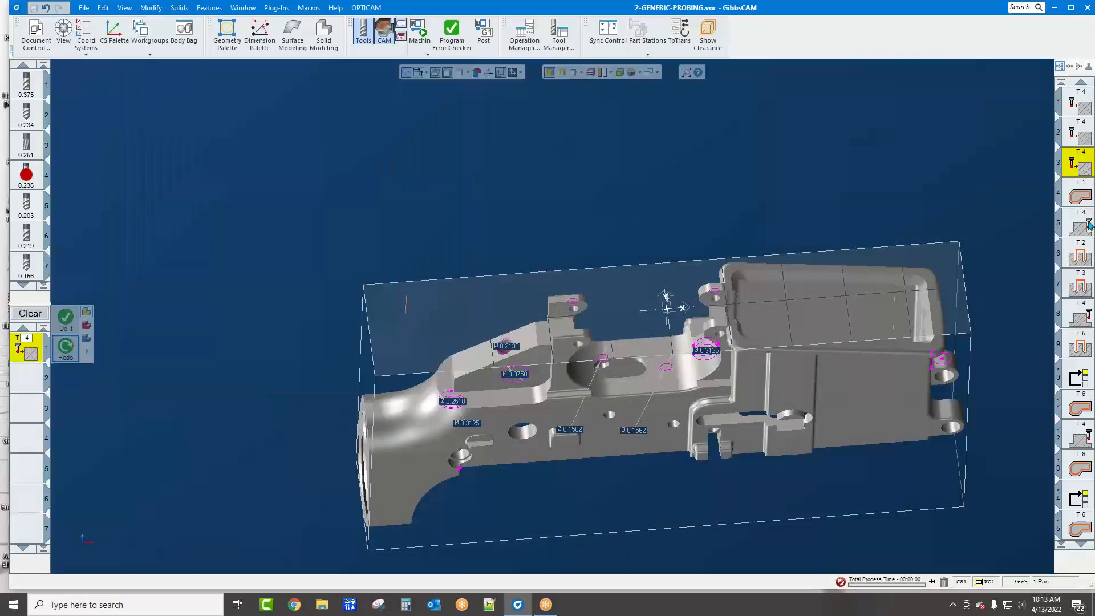
click(1079, 196)
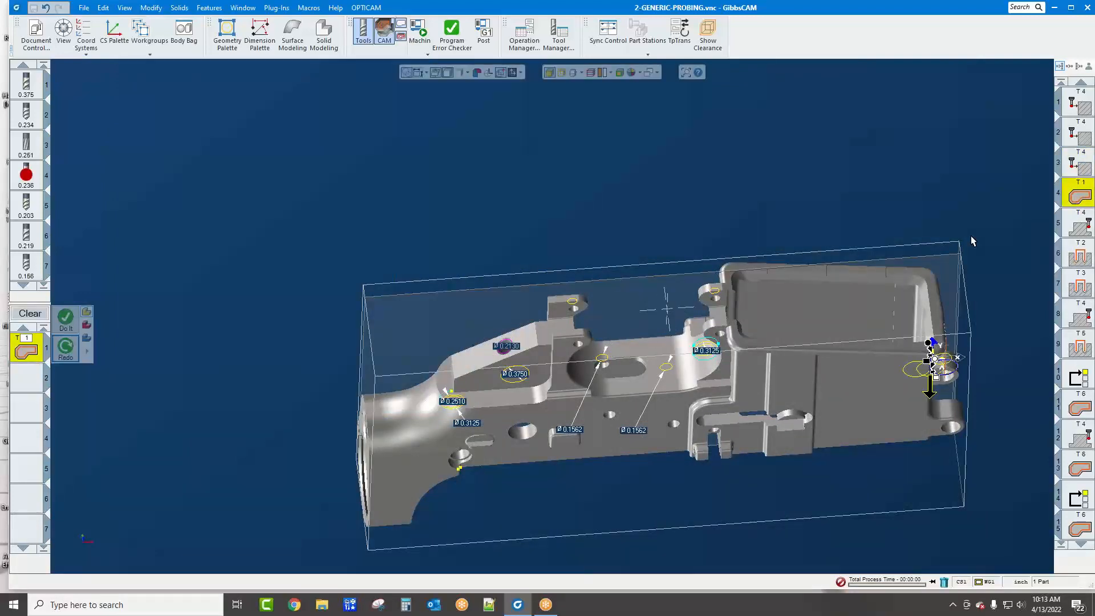
middle_drag(973, 241, 712, 455)
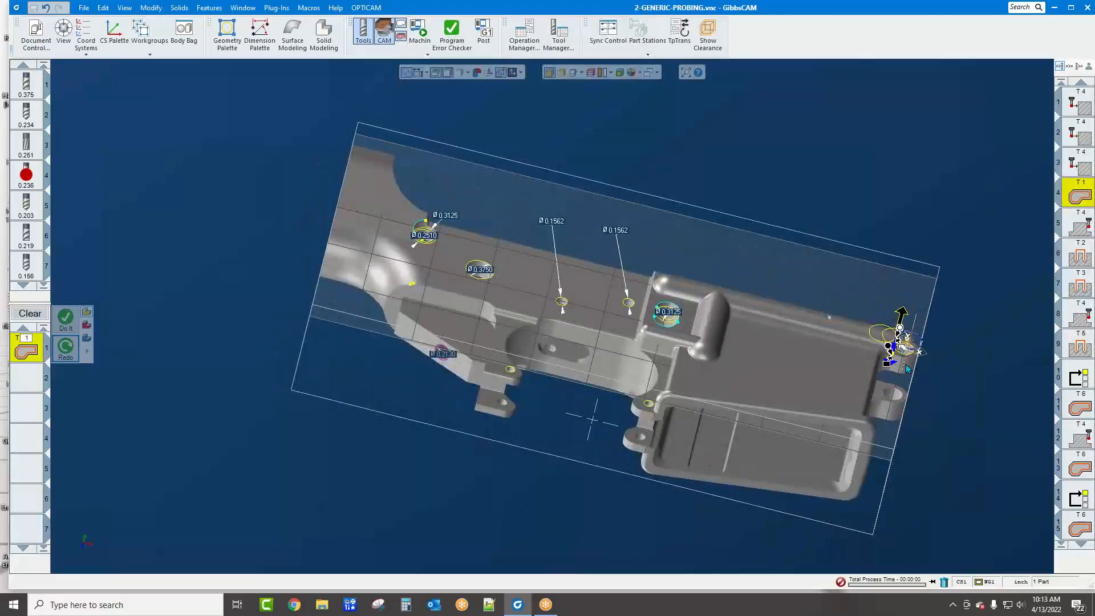
middle_drag(905, 362, 778, 385)
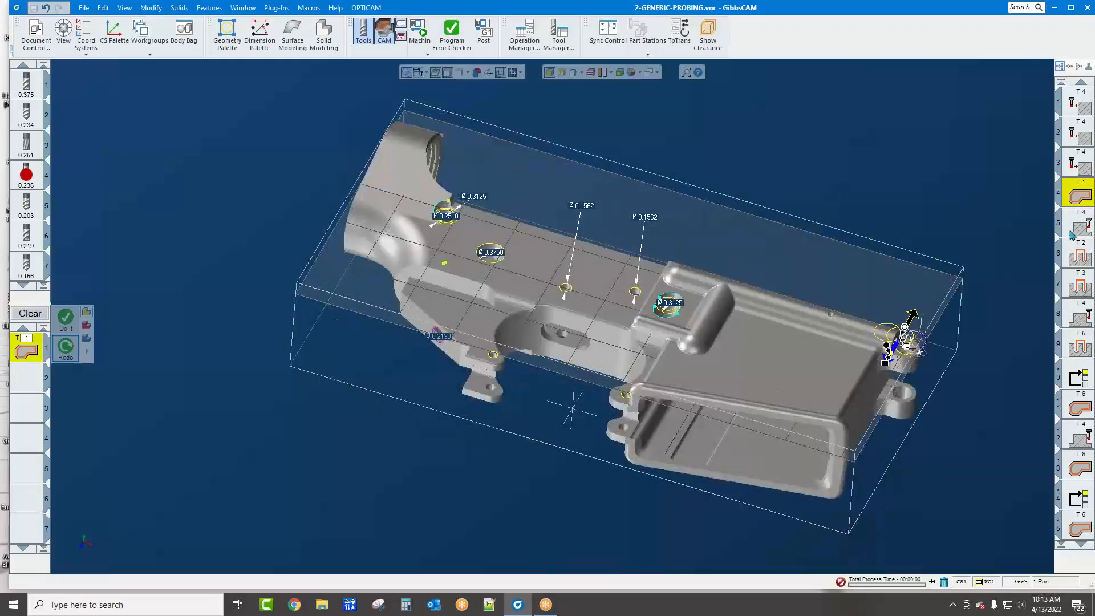
Load the fifth operation and inspect its probing move and coordinate system plane at the end lug's hole
click(1072, 231)
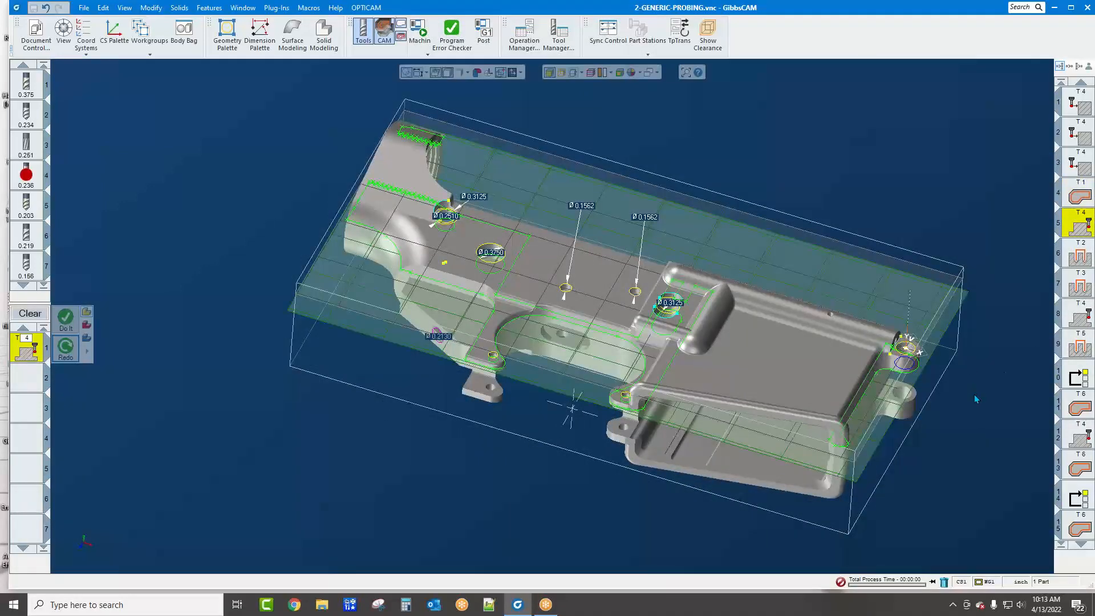
right_drag(468, 497, 256, 452)
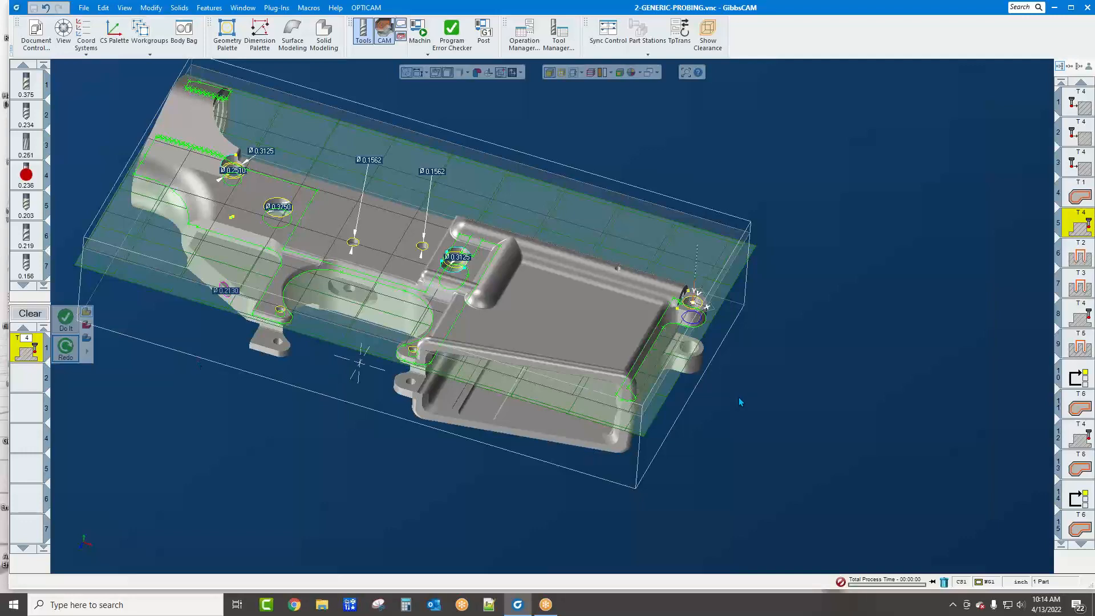
middle_drag(739, 403, 674, 338)
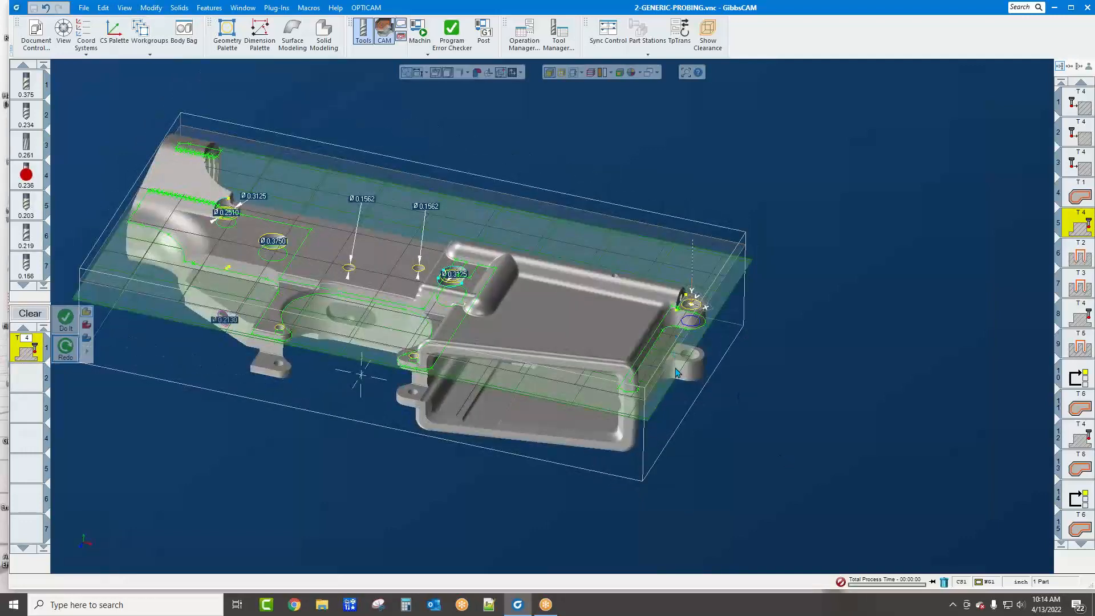
drag(676, 377, 677, 366)
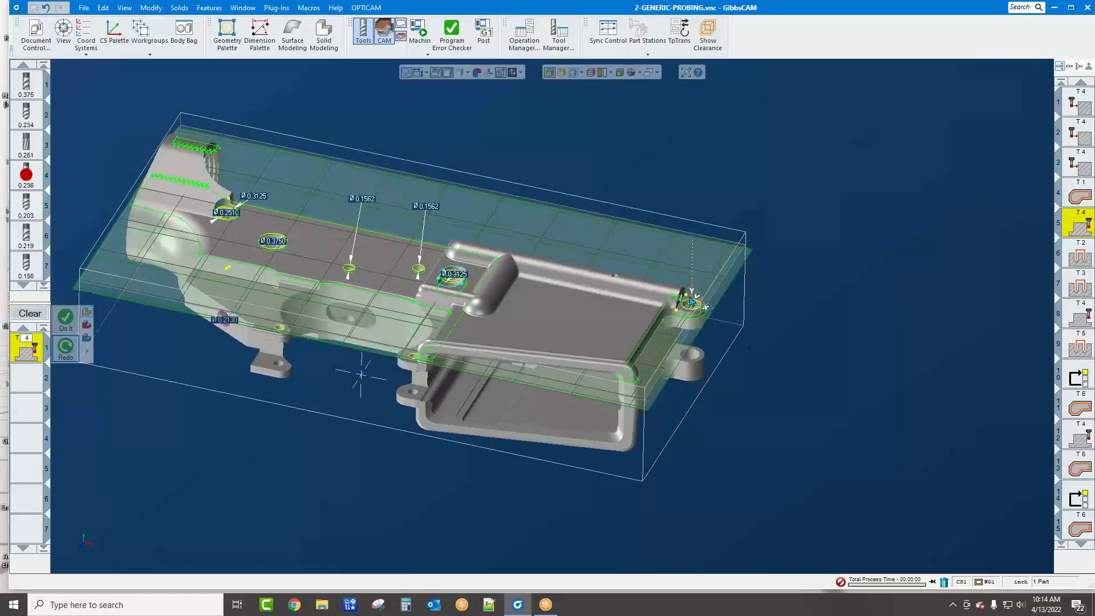
Open the fifth operation's probe shape settings, review the available cycle types, and close the settings
double_click(23, 349)
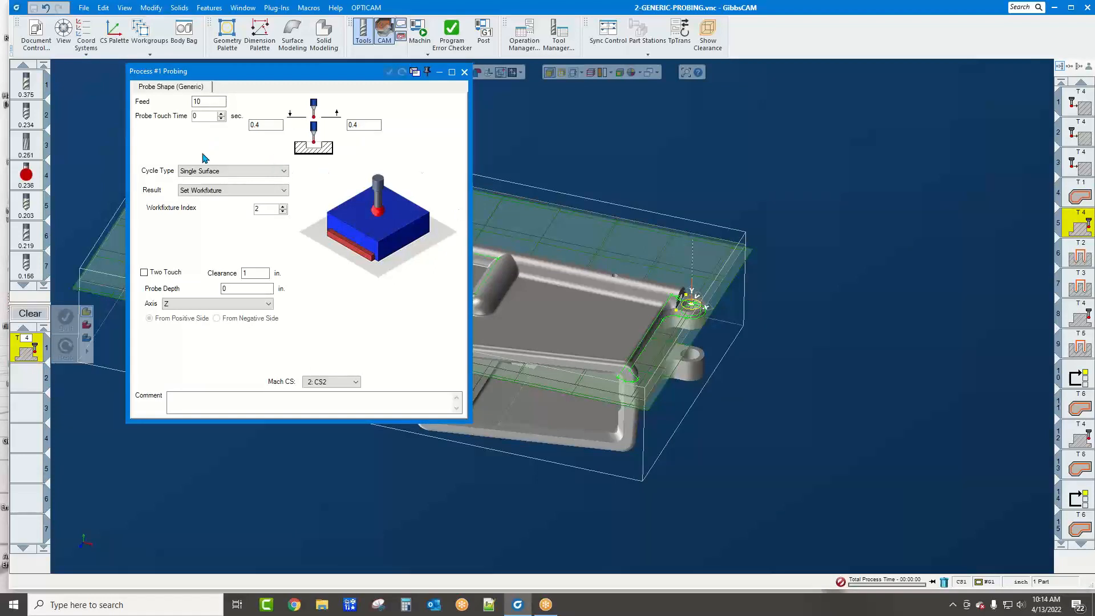
click(211, 172)
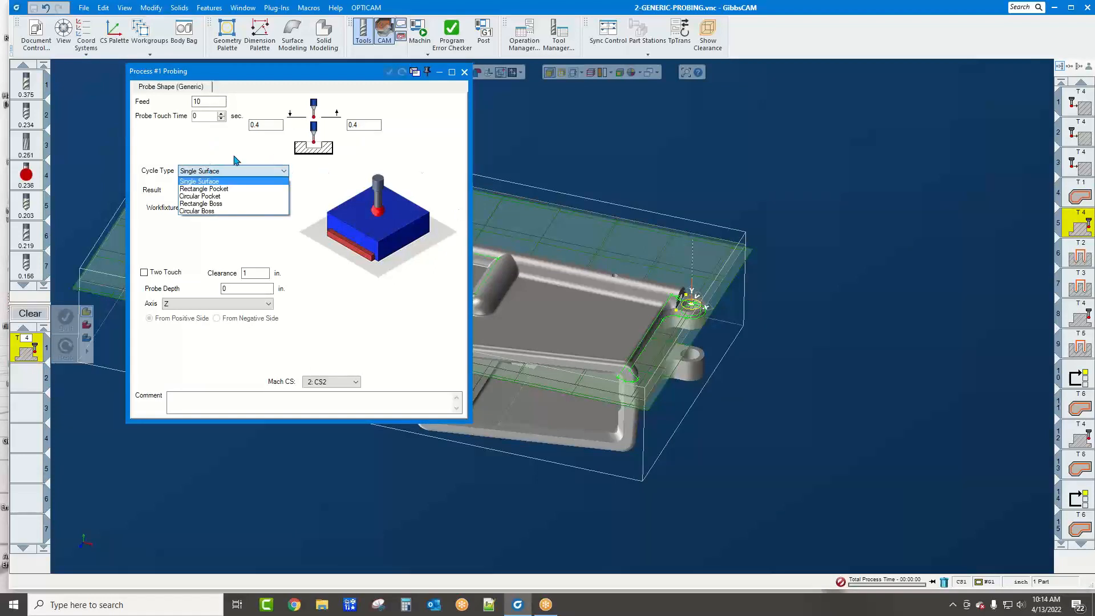
click(26, 353)
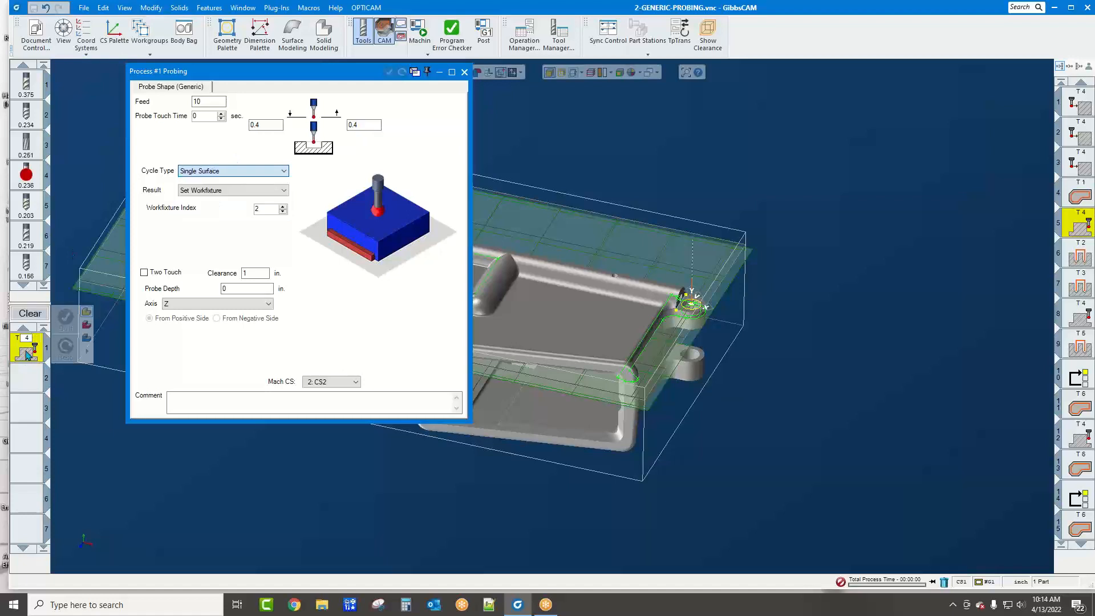
click(463, 73)
Try a new Shapes probing process in place of the current one, and reload the fifth operation
right_click(27, 346)
click(42, 354)
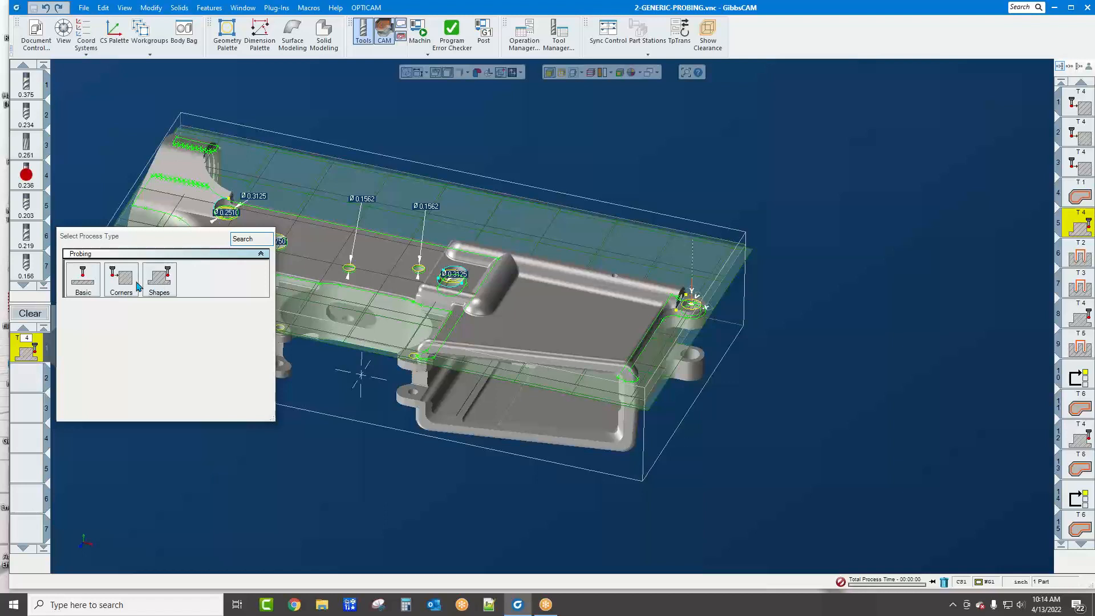
double_click(166, 284)
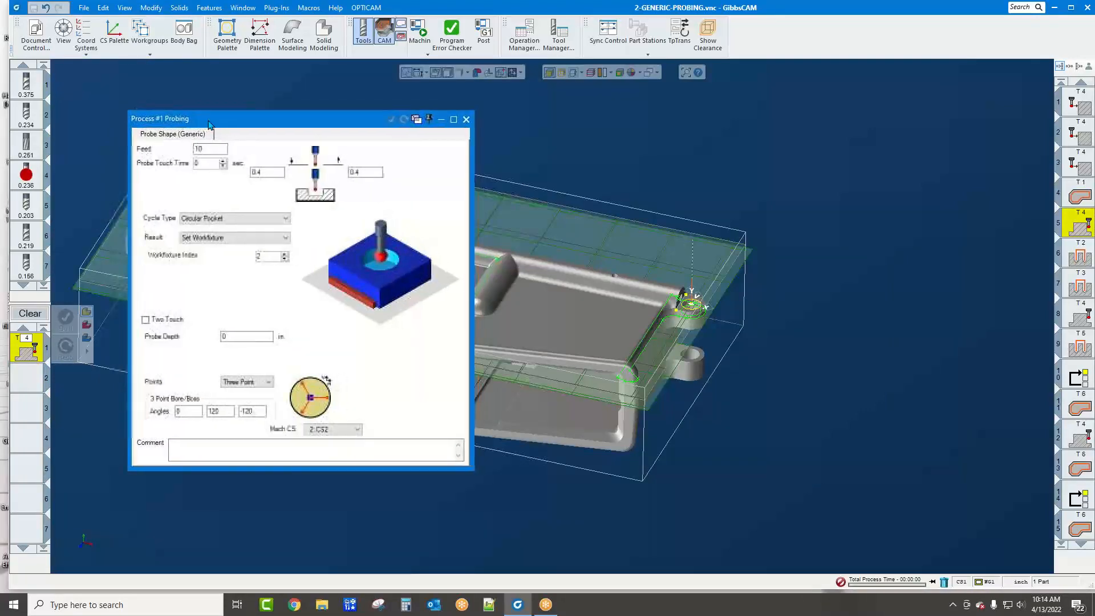
scroll(708, 308, up, 5)
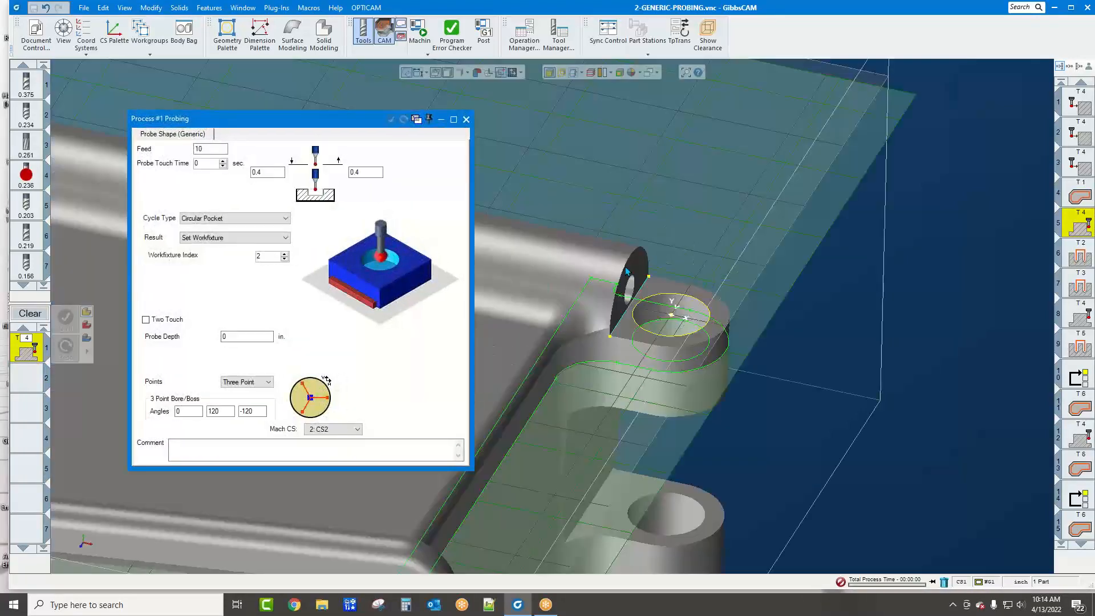
double_click(1061, 230)
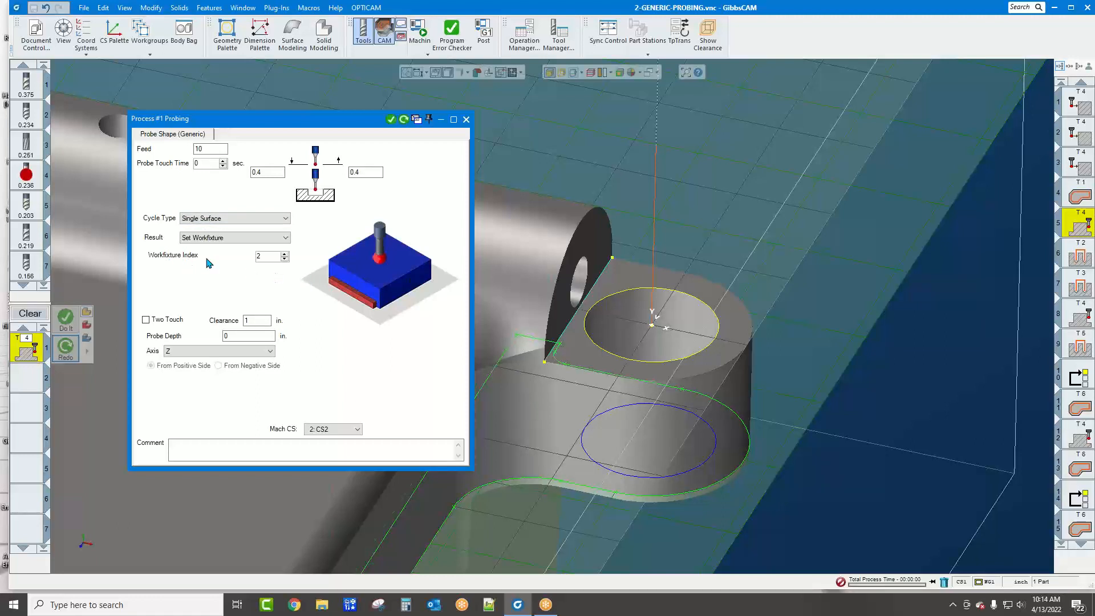
Post-process the whole program to G-code and go to the code for operation 5
click(486, 34)
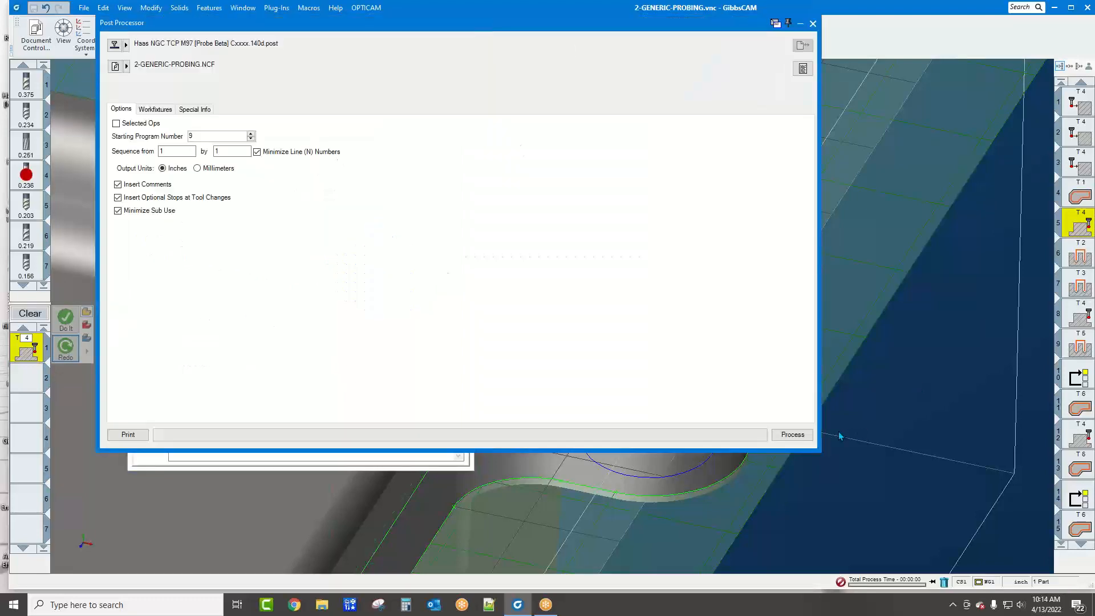
click(793, 435)
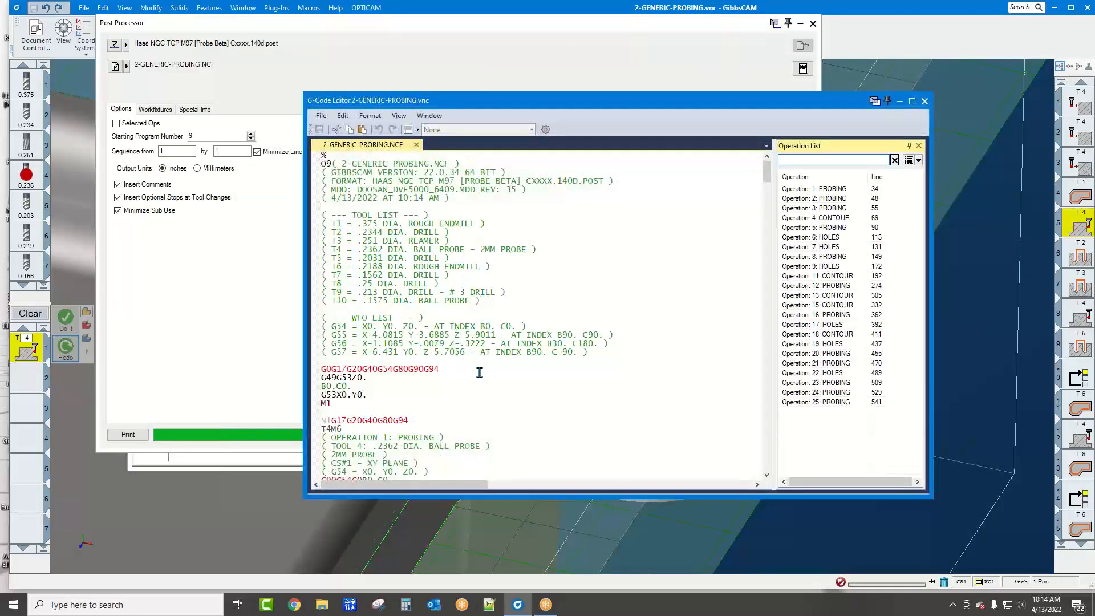
scroll(480, 372, down, 1)
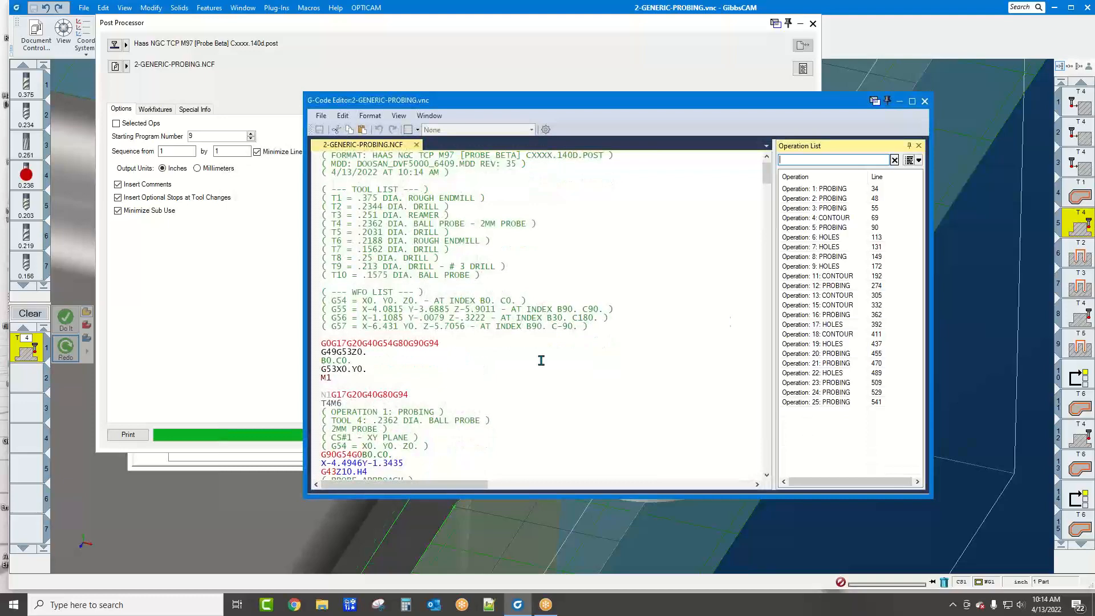
click(828, 228)
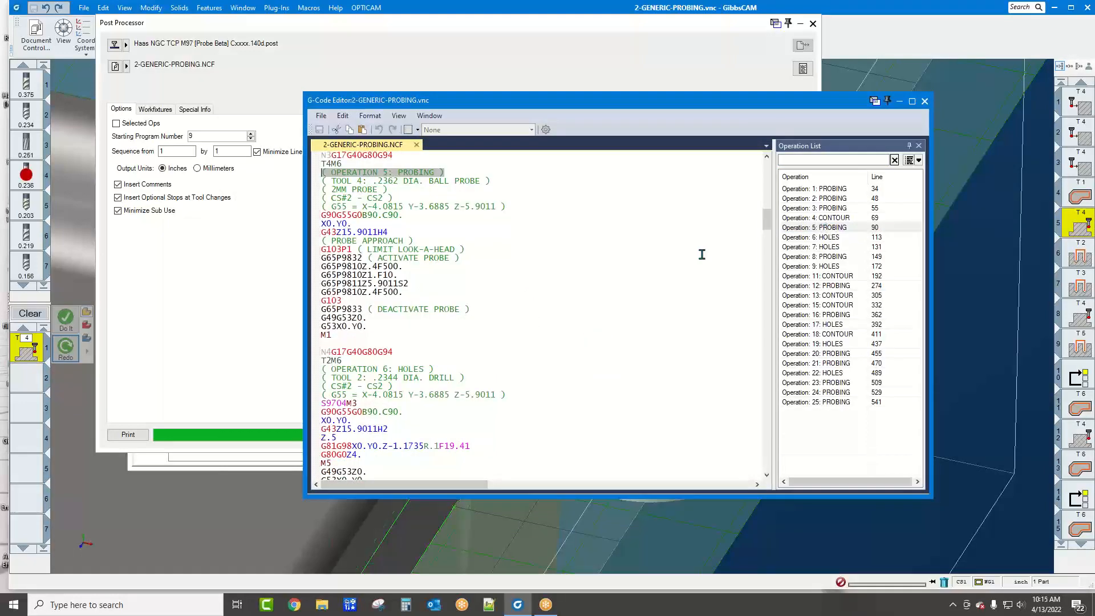
Close the posted code and post processor, set the fifth operation's workfixture index to 4, and regenerate the operation
click(411, 281)
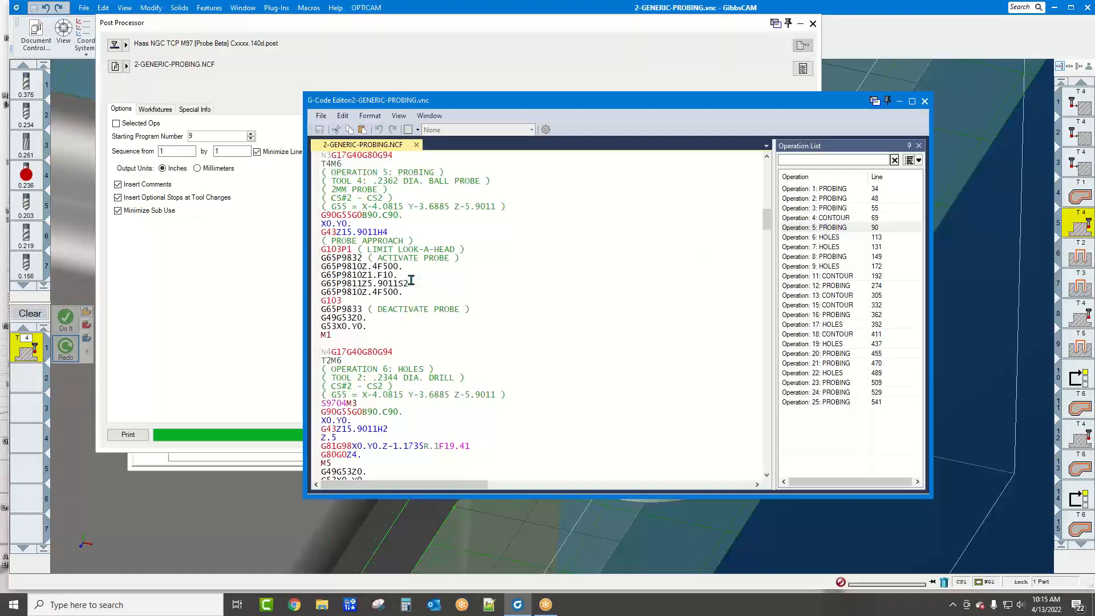
click(924, 101)
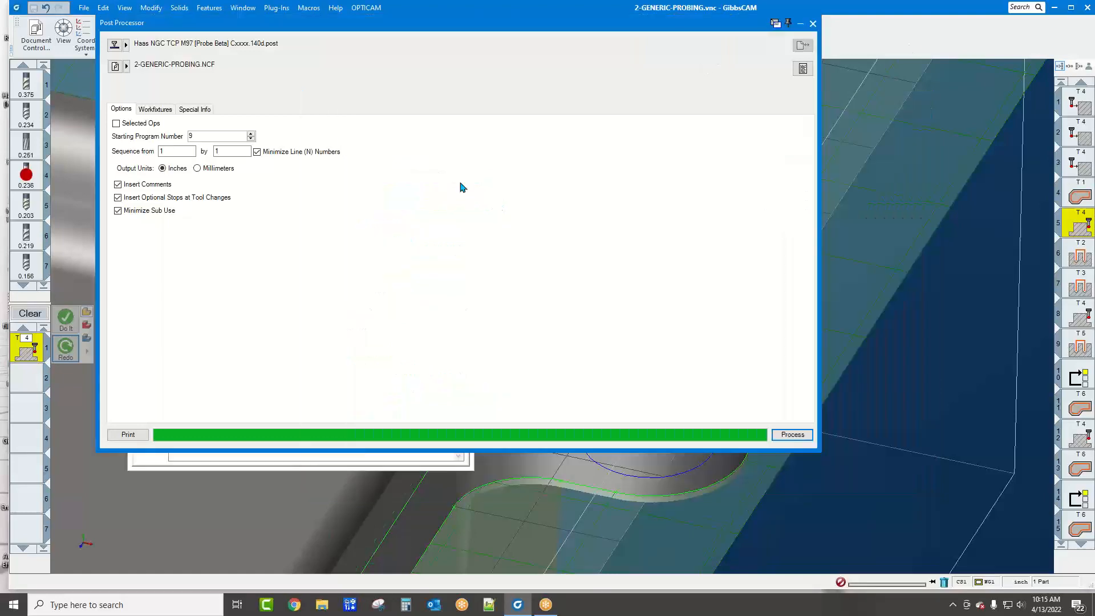
click(812, 23)
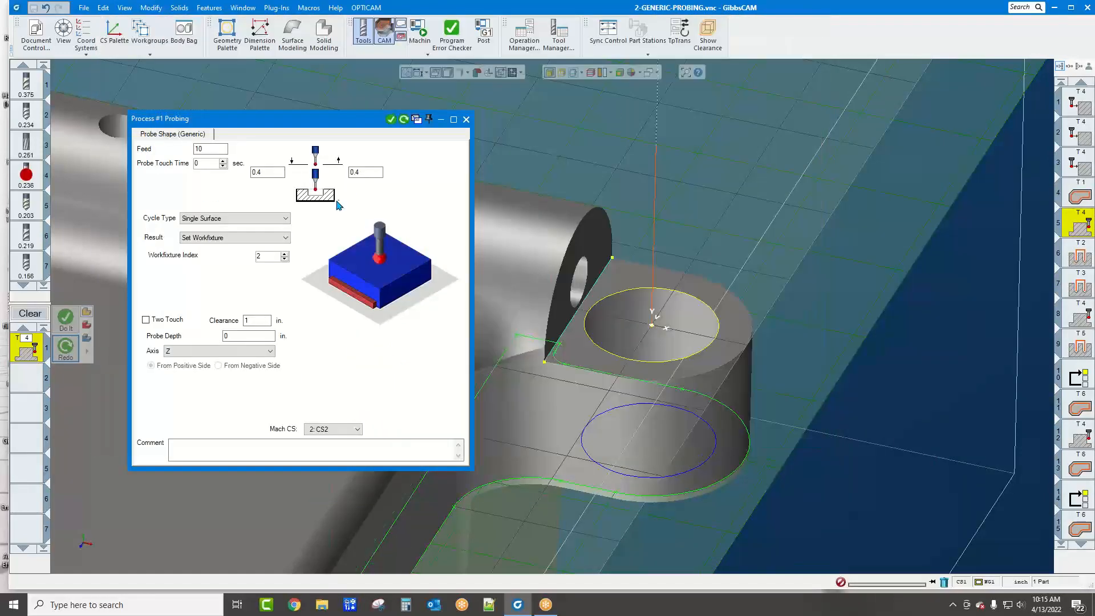
drag(262, 257, 212, 254)
click(66, 347)
Post-process the program again, check the workfixture value in operation 5's probing code, and close the code
click(485, 34)
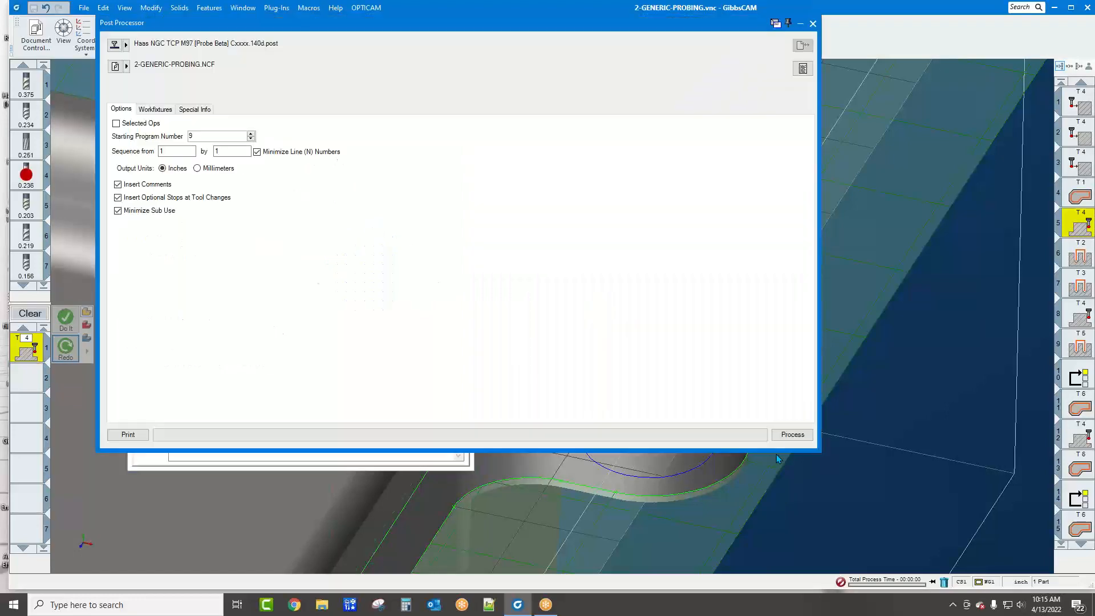
click(791, 435)
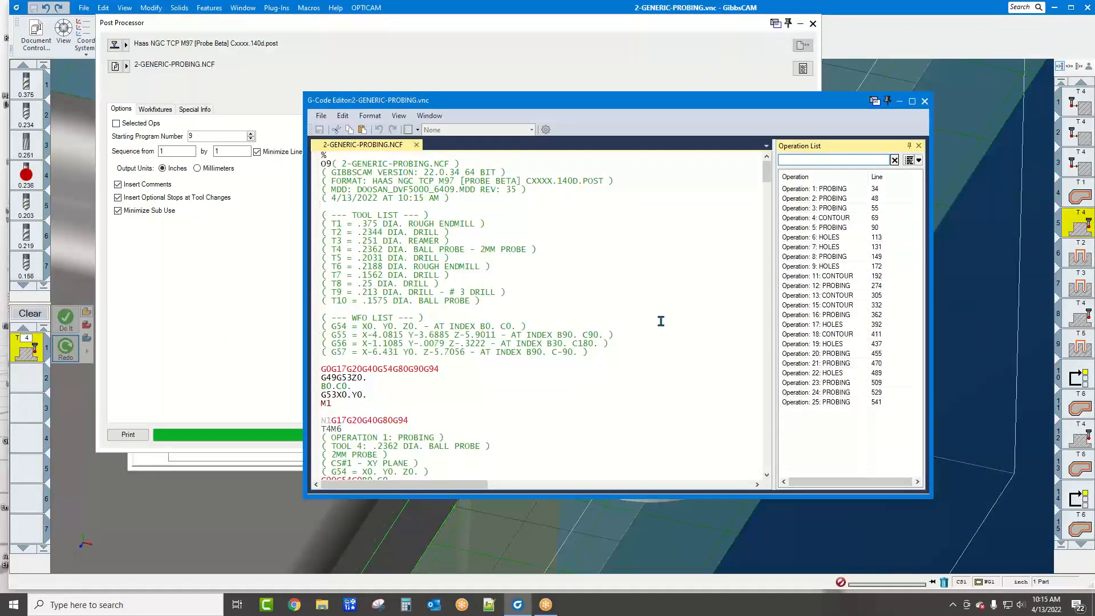
click(796, 228)
double_click(796, 228)
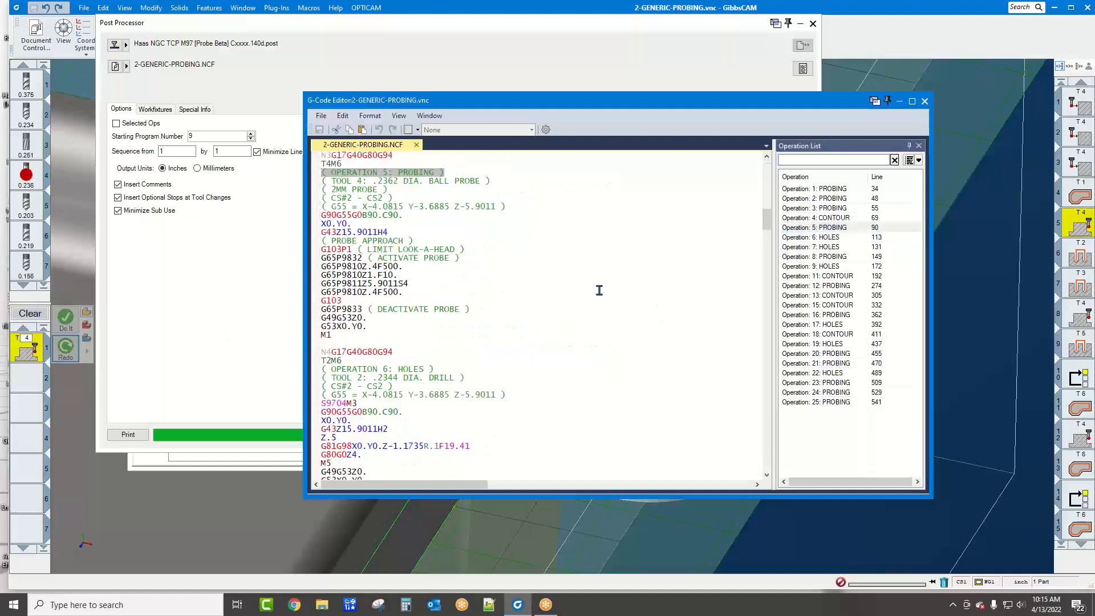
double_click(413, 287)
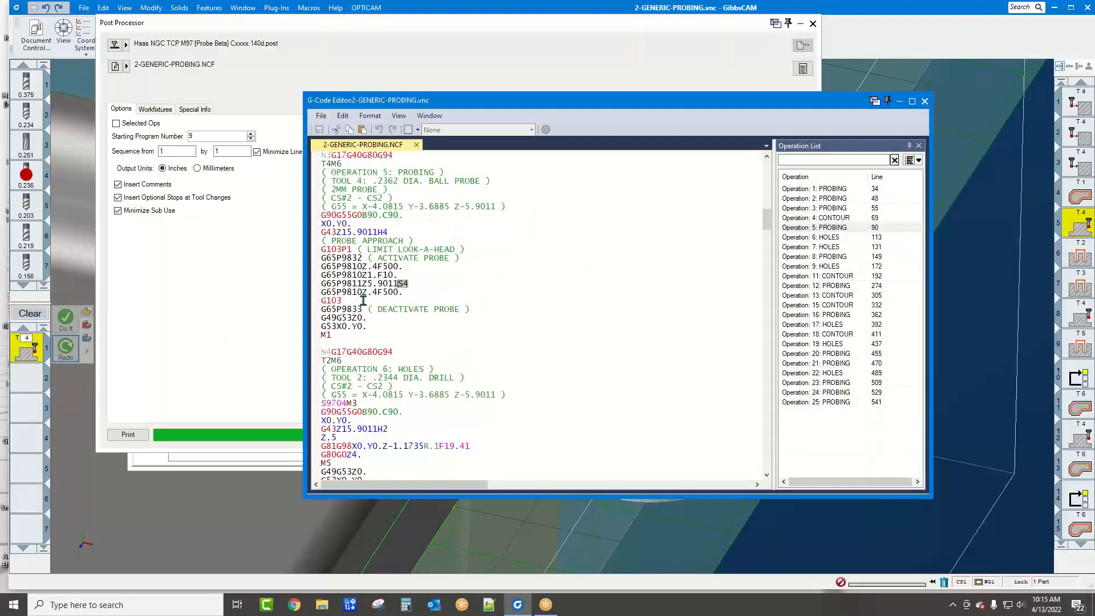
click(925, 101)
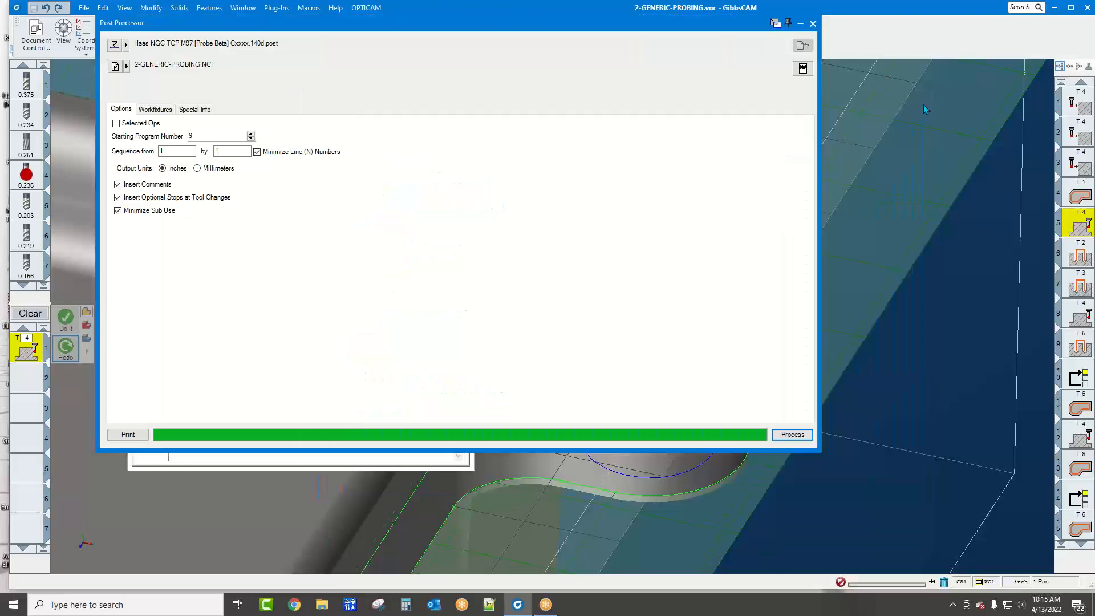
click(813, 24)
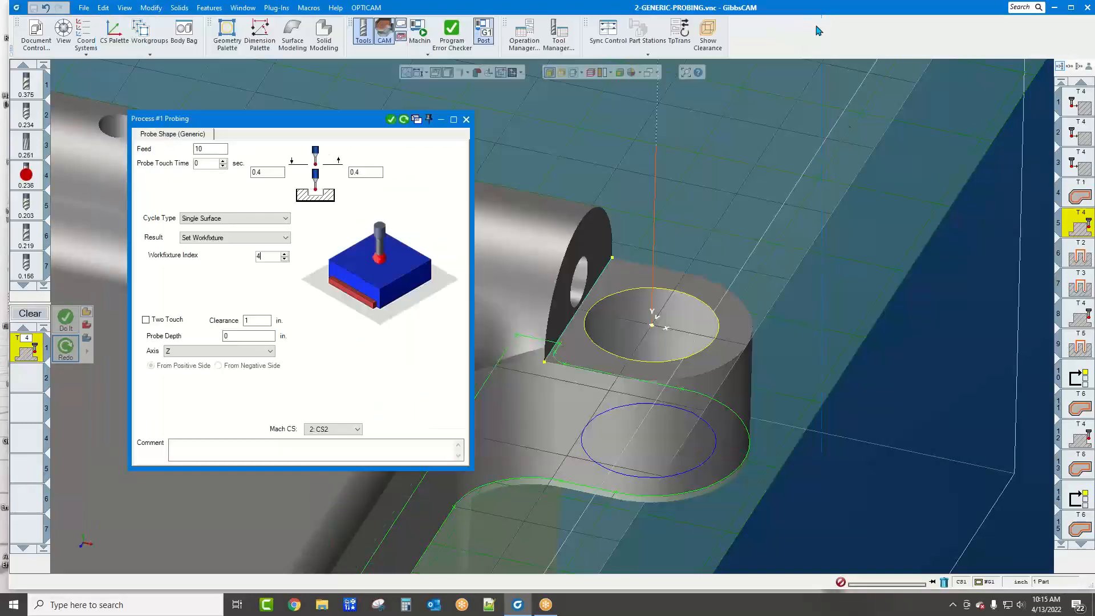
Go through the sixth and seventh operations, load the eighth, and inspect its probing move at the end lug's hole
double_click(1075, 261)
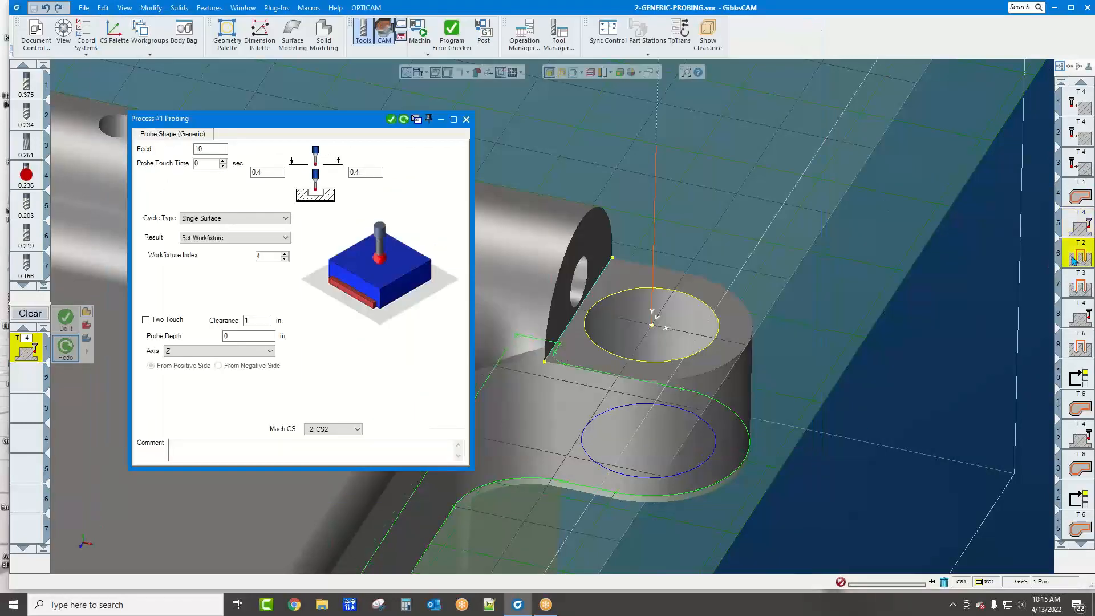
click(1078, 289)
double_click(1078, 289)
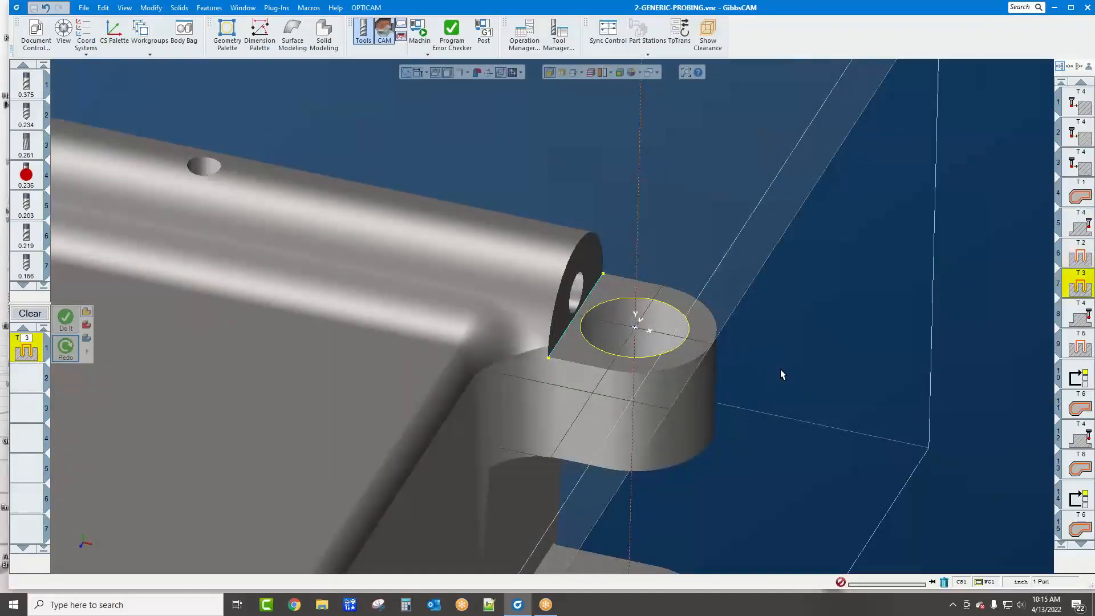
middle_drag(800, 352, 810, 292)
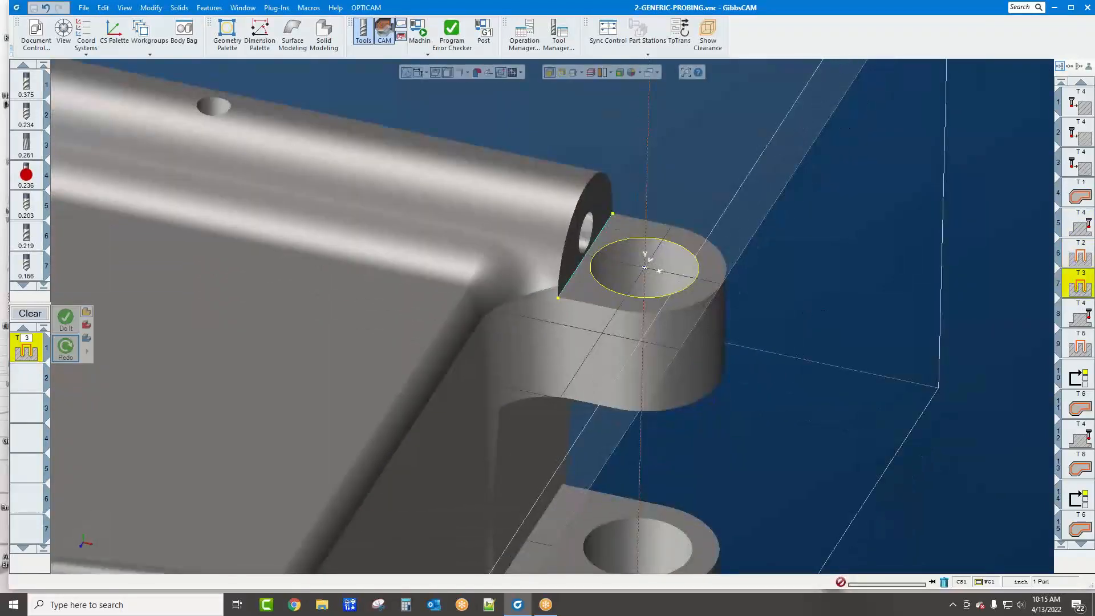
double_click(1074, 314)
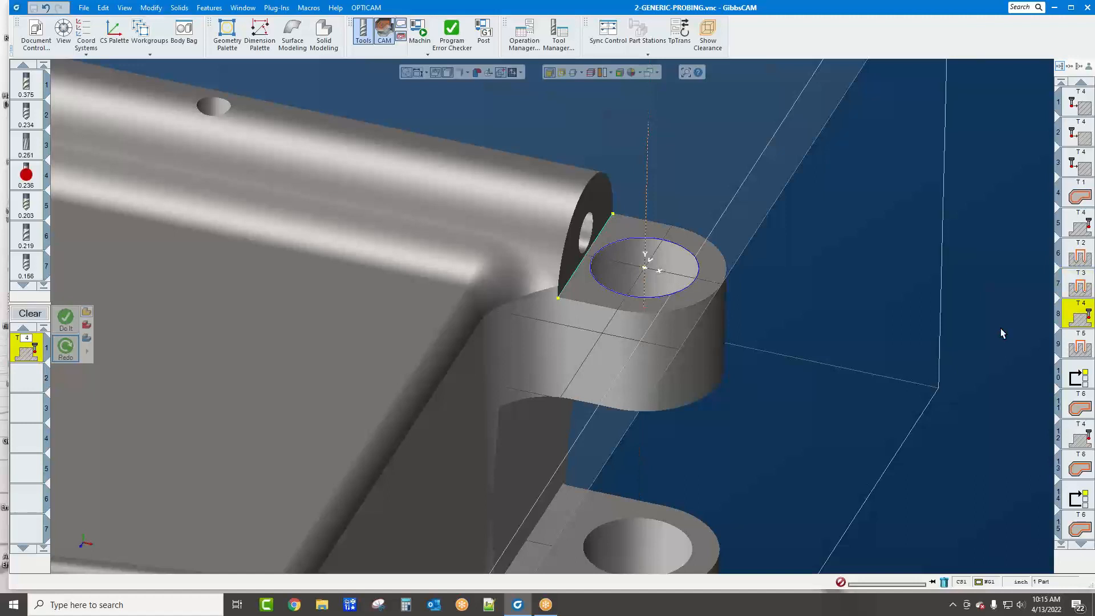
middle_drag(1001, 329, 1012, 294)
Open the eighth operation's circular pocket probing settings, set the probe depth to -0.05 in, and regenerate the operation
double_click(23, 349)
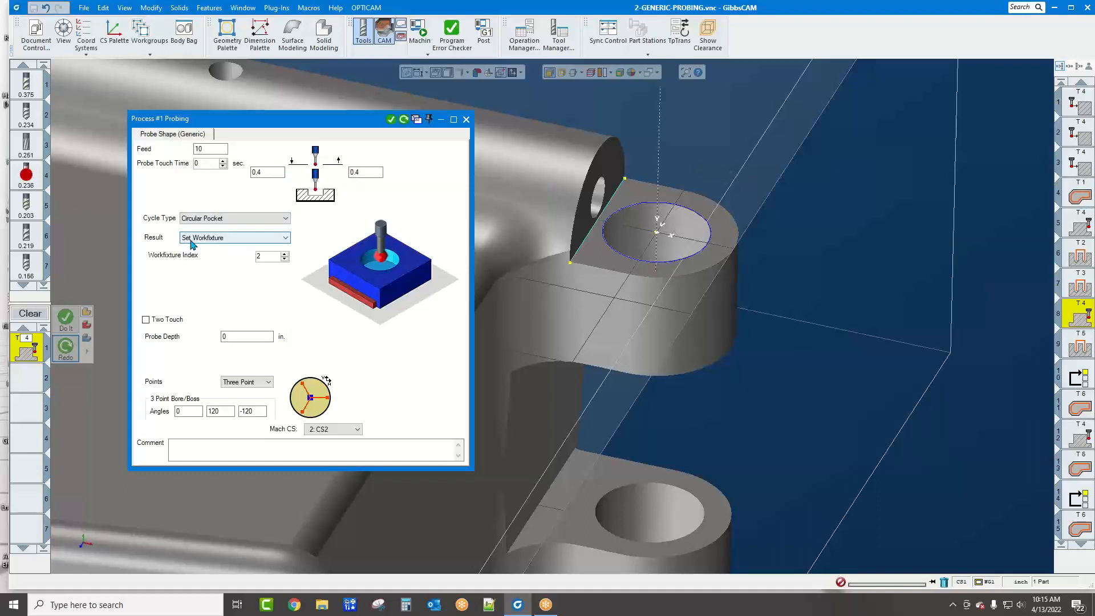
double_click(264, 257)
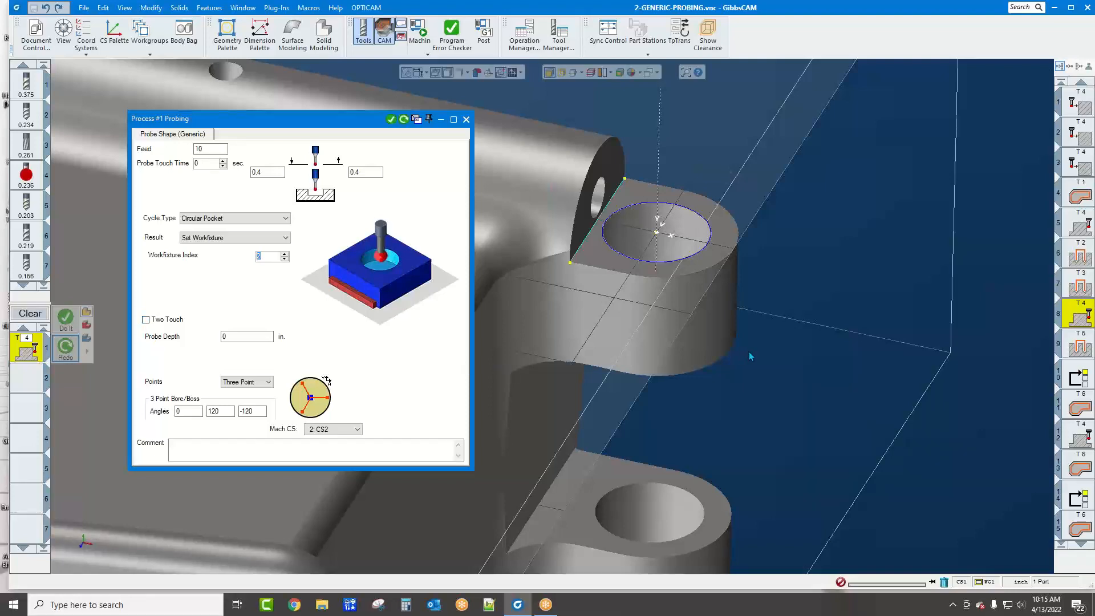
middle_drag(750, 352, 917, 333)
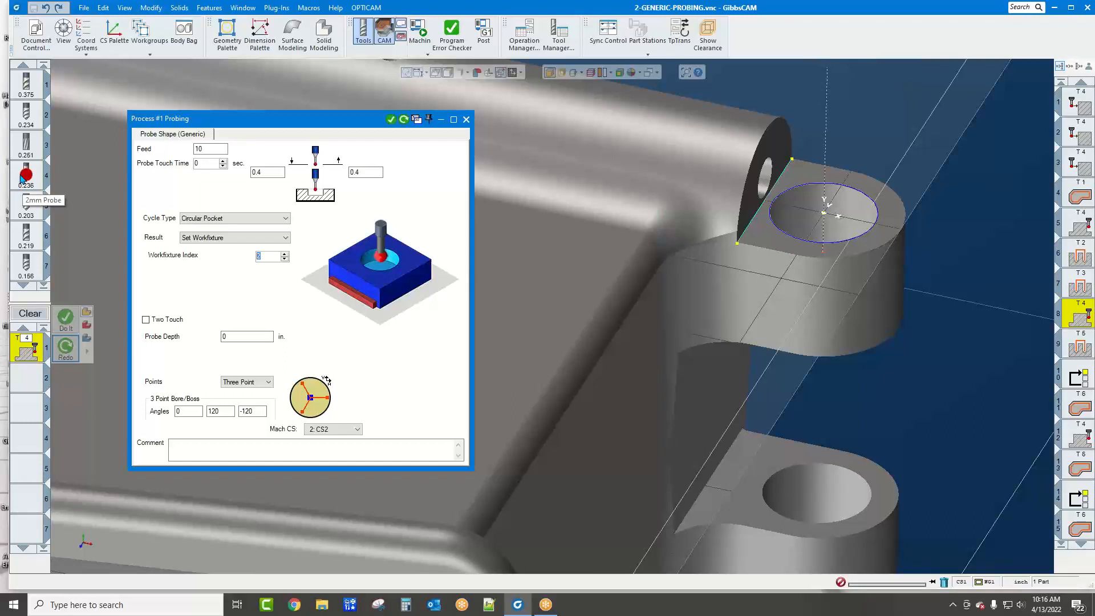
click(224, 337)
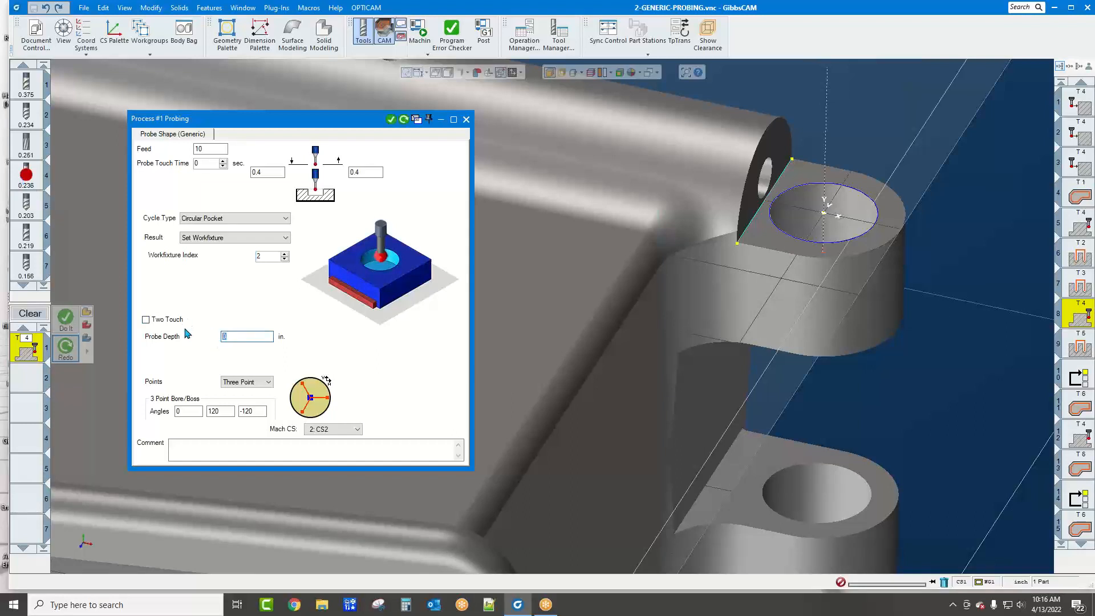
text(-0.05)
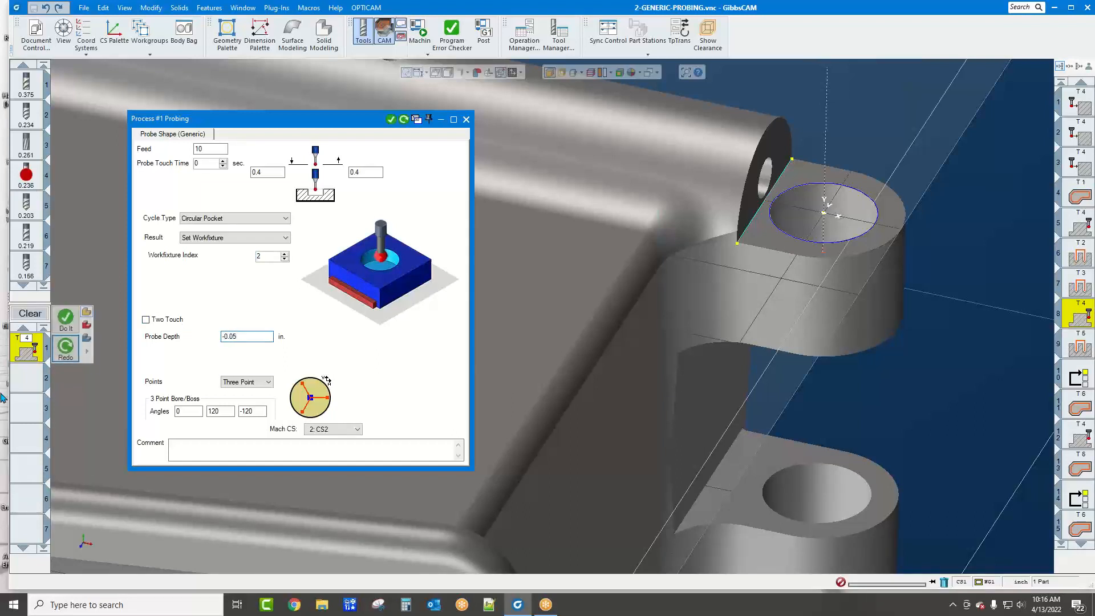
click(61, 351)
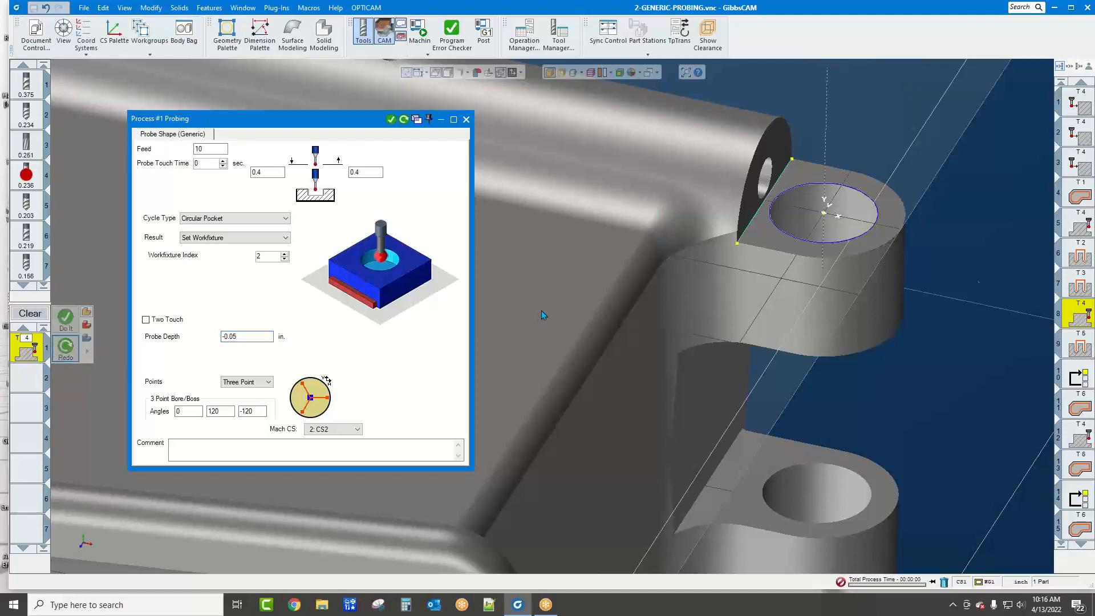
Inspect the probing moves inside the lug's hole, switch the cycle's points to Four Point, and regenerate the operation
scroll(830, 295, up, 6)
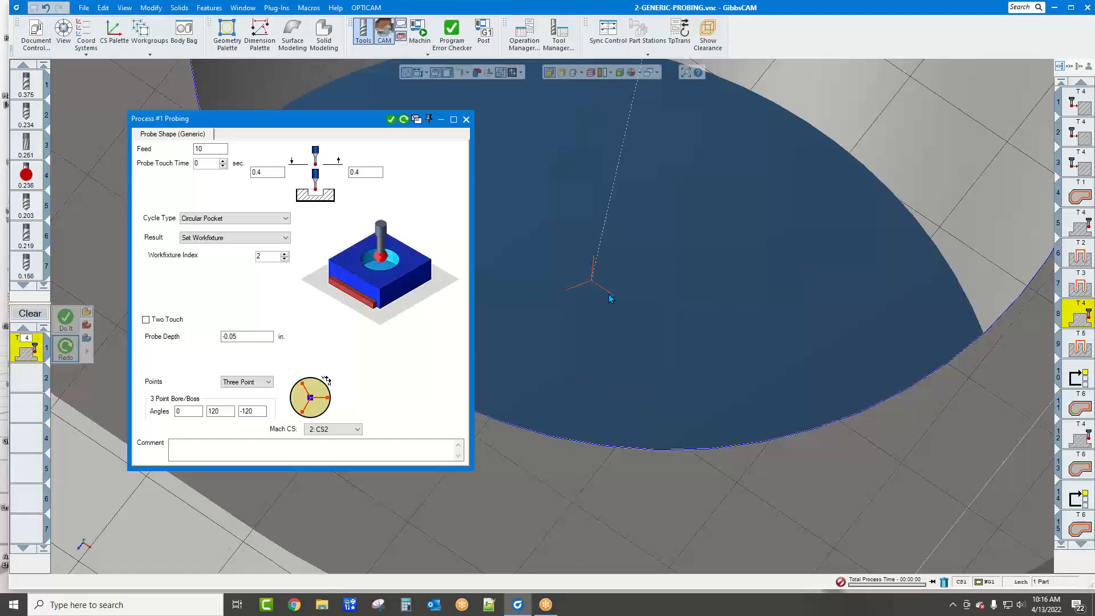
scroll(611, 298, down, 1)
scroll(610, 298, down, 2)
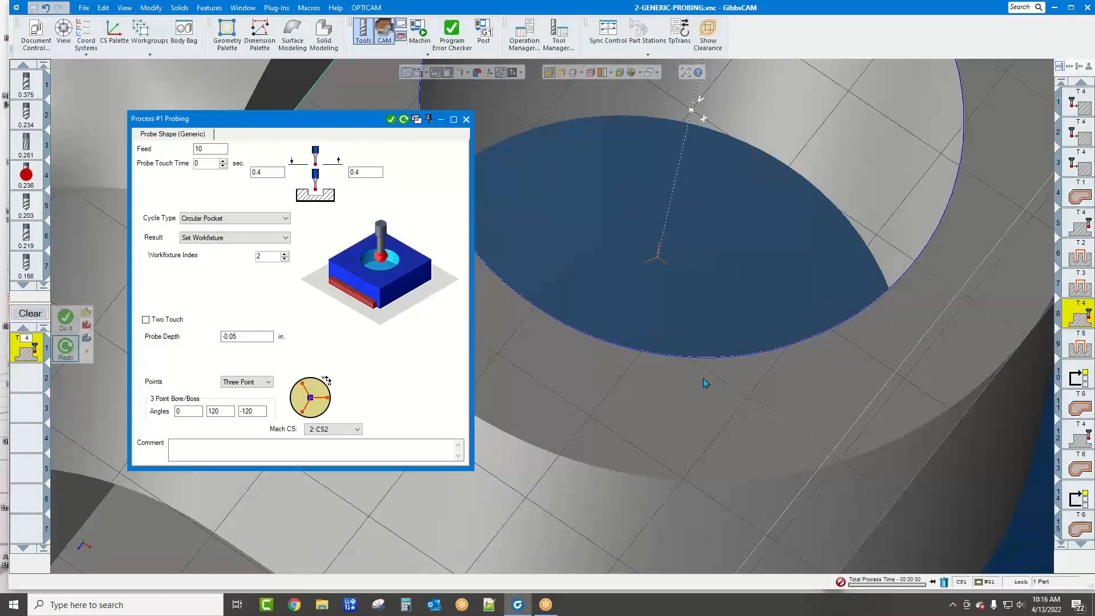
middle_drag(705, 383, 834, 322)
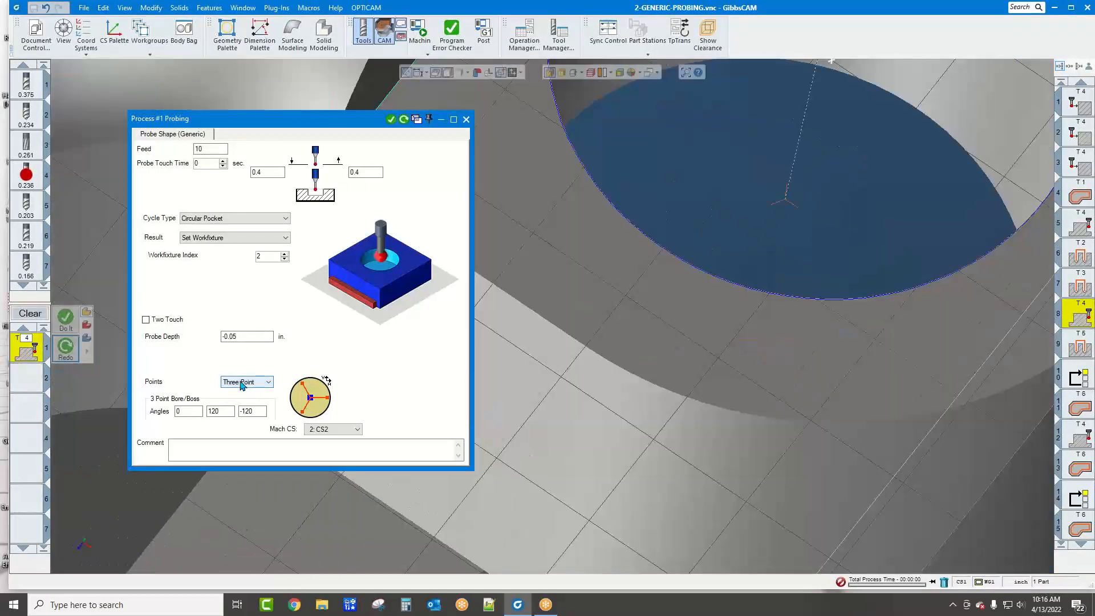
click(242, 386)
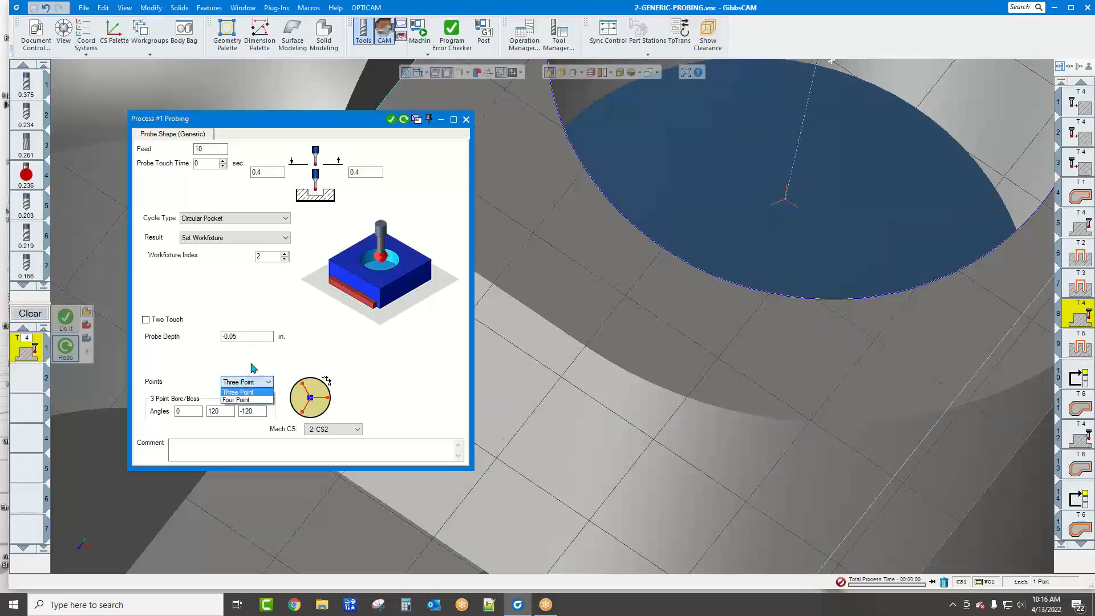
click(243, 400)
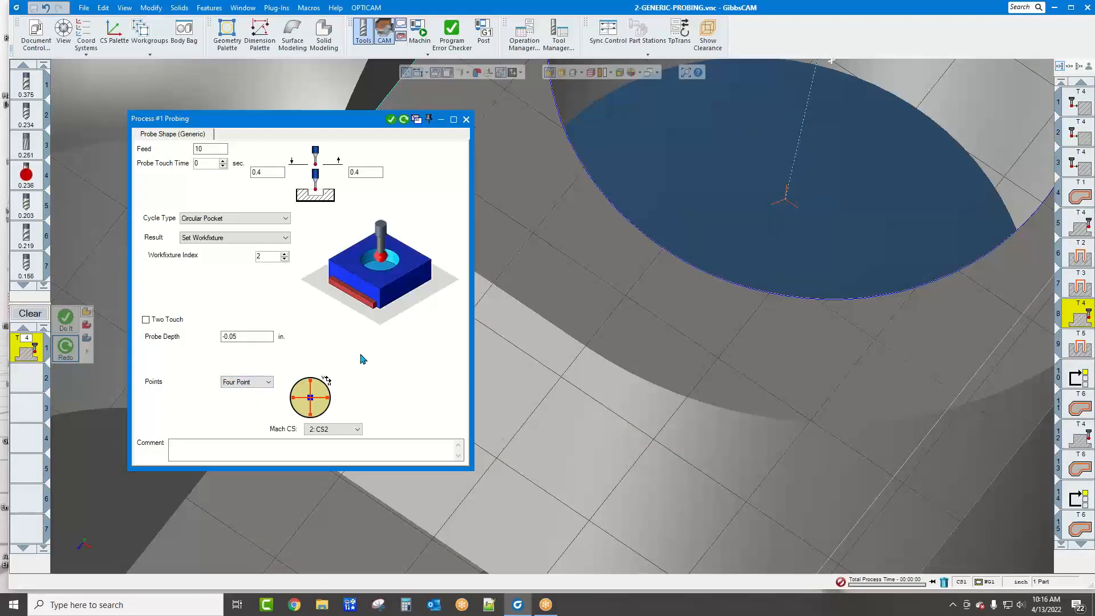
click(61, 353)
Set the cycle's points back to Three Point and review the available machining coordinate systems for the hole
click(256, 382)
click(247, 393)
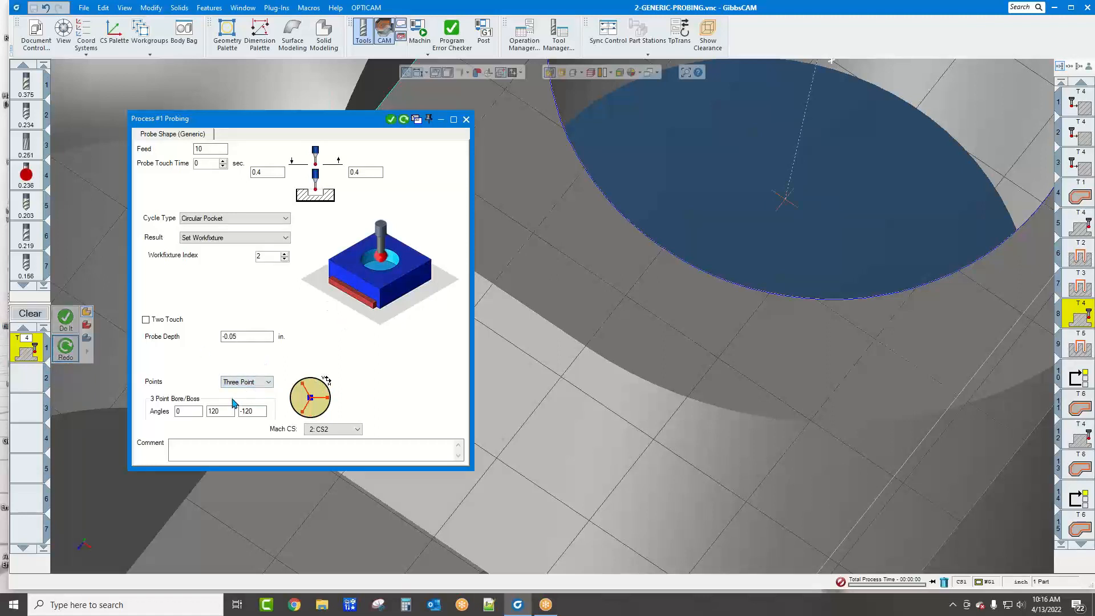
scroll(701, 393, down, 1)
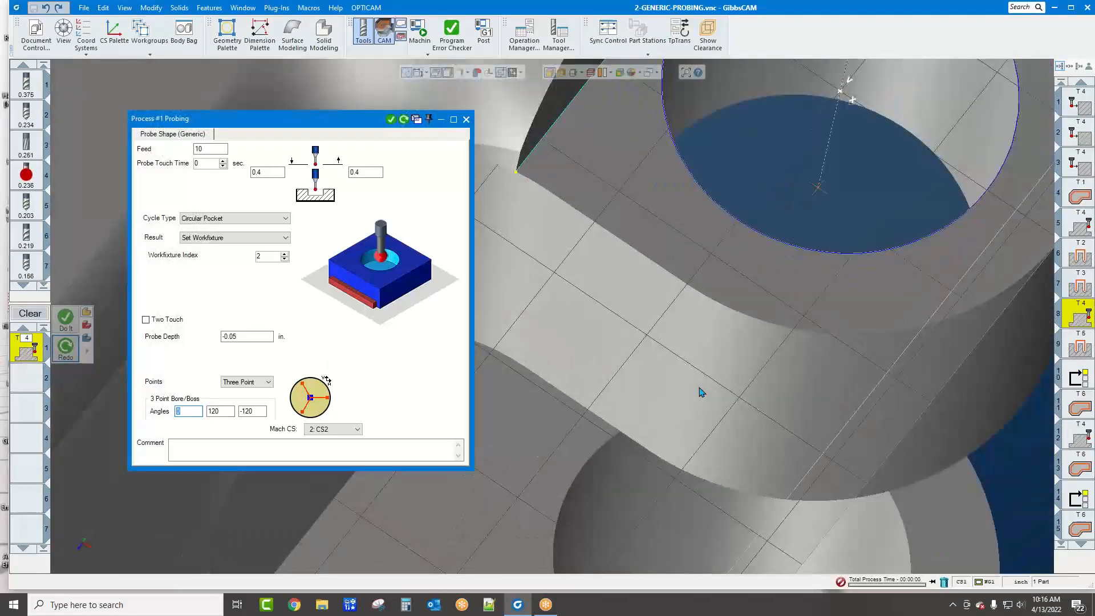
middle_drag(705, 360, 682, 457)
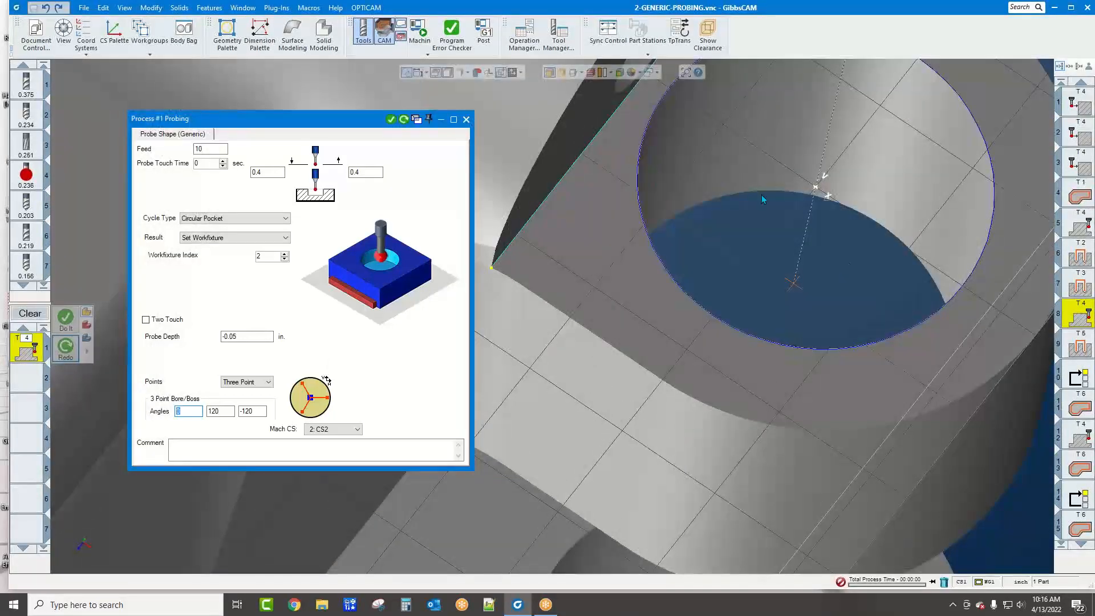
scroll(799, 121, down, 3)
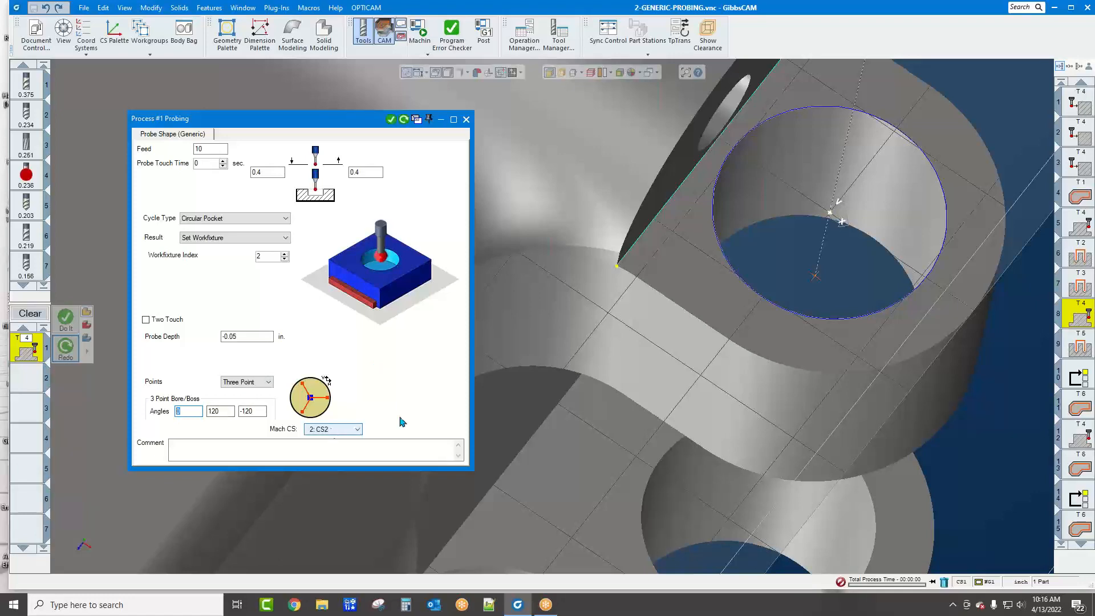
scroll(711, 340, down, 3)
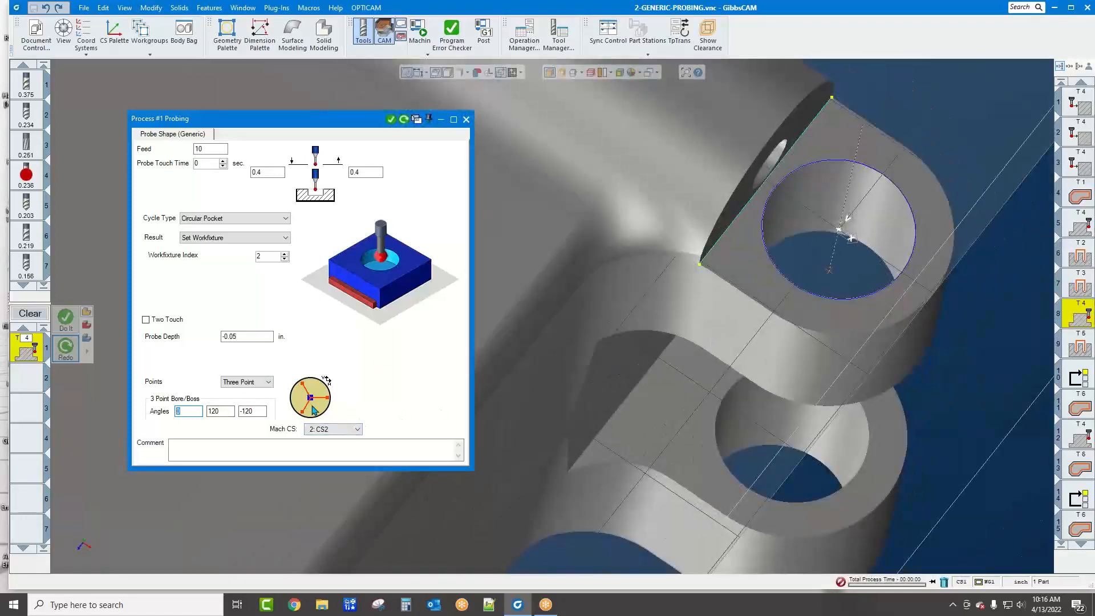
click(333, 430)
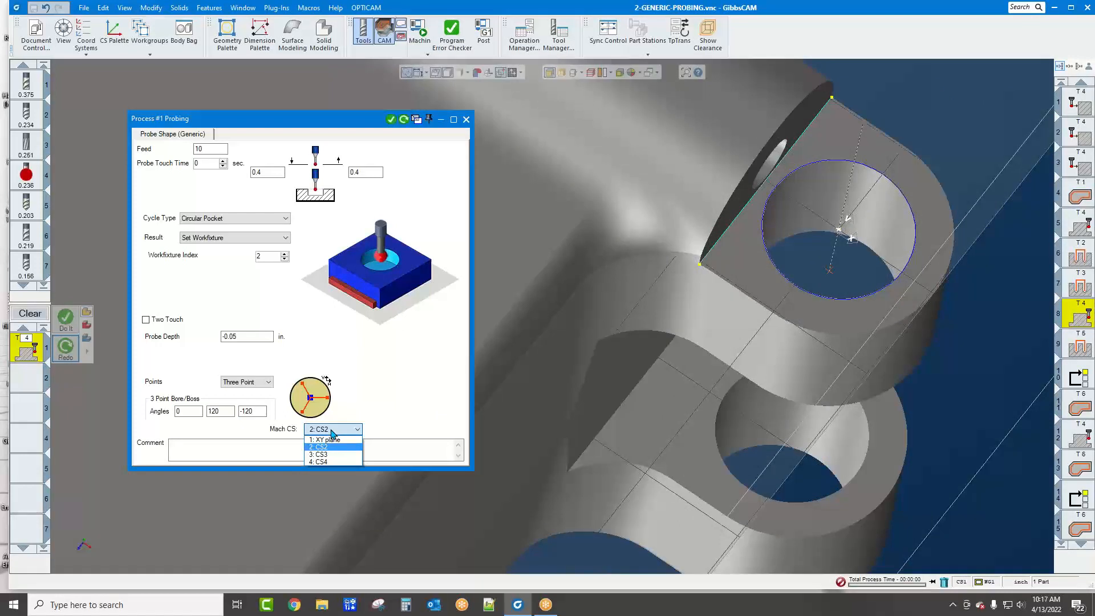
click(333, 432)
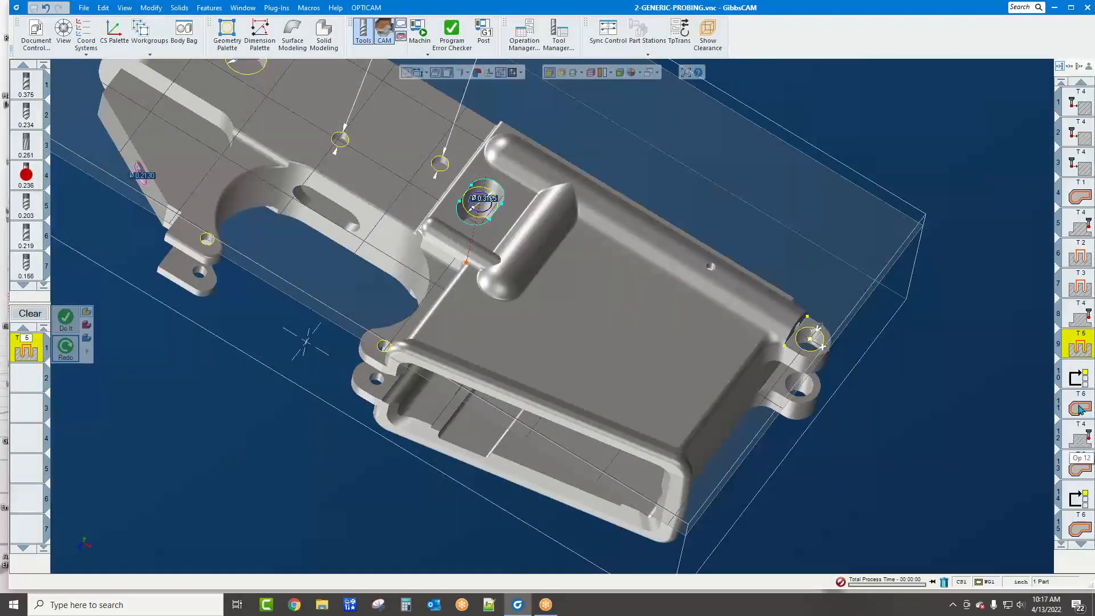
Load the twelfth operation, zoom in on its slot, and review the cycle type and result options in its probing settings
click(1080, 437)
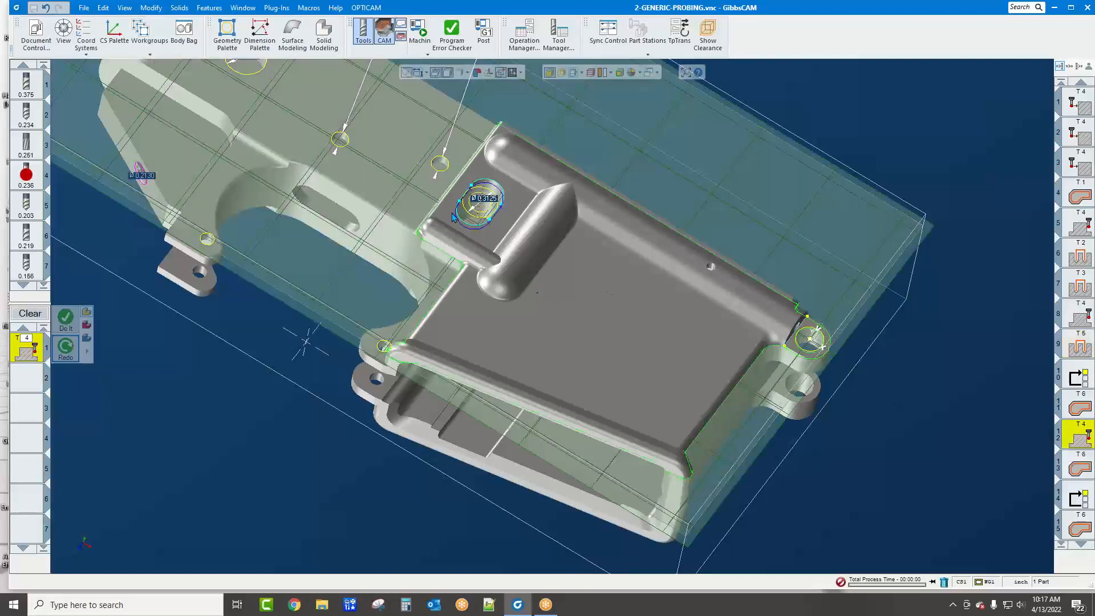
drag(422, 172, 526, 257)
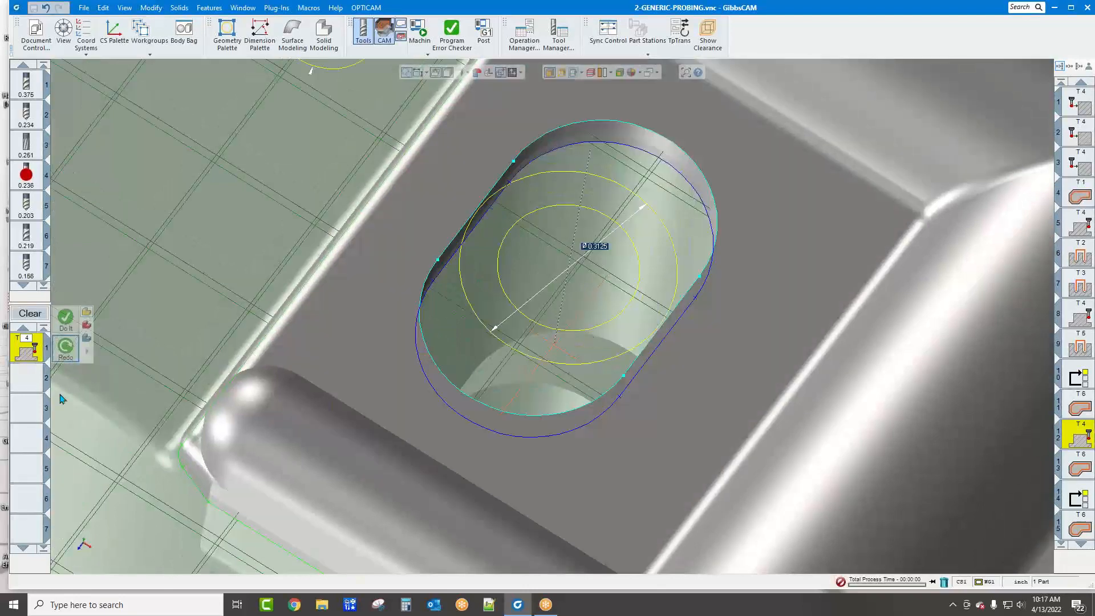
double_click(28, 358)
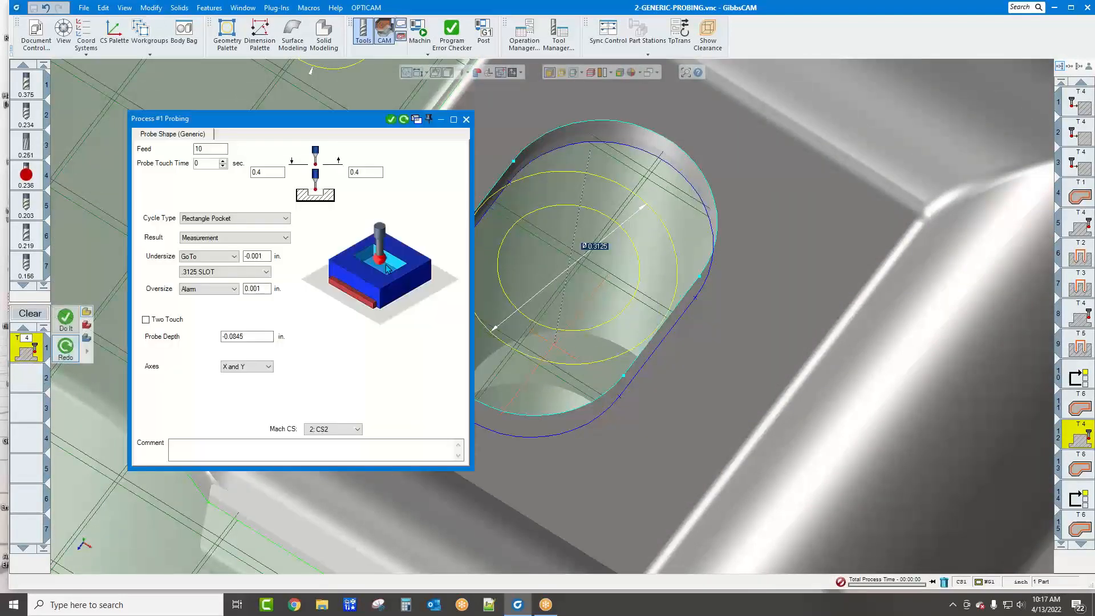
click(272, 218)
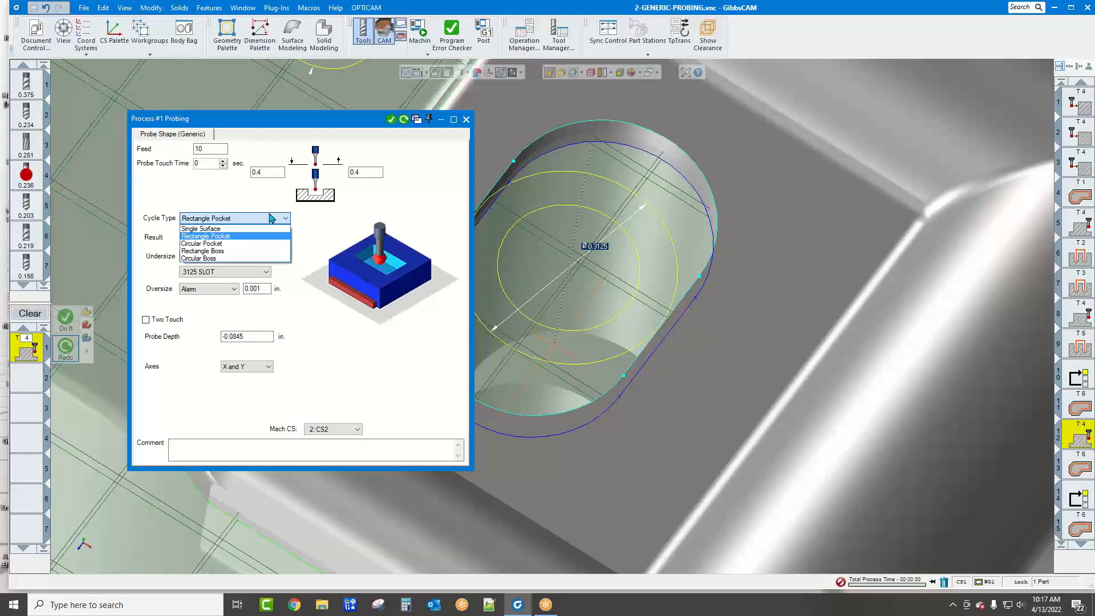
click(237, 239)
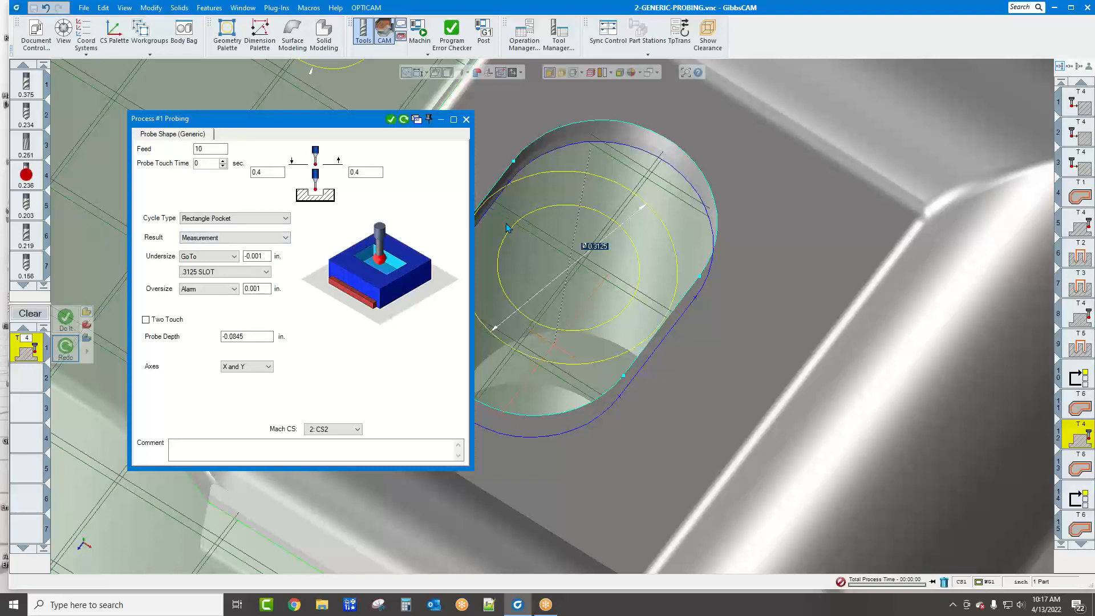
click(273, 237)
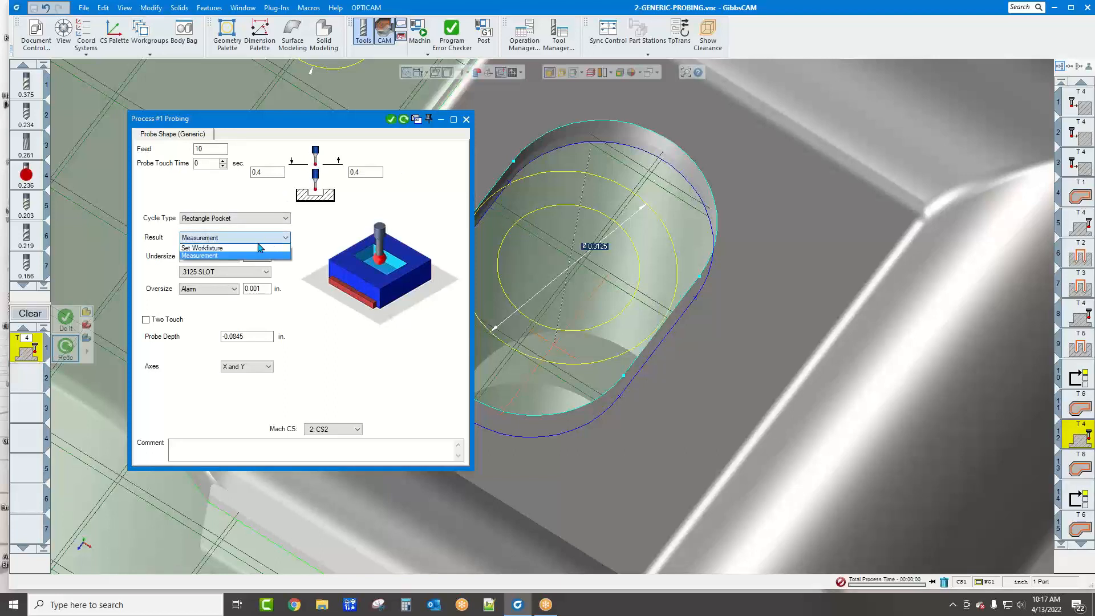
click(303, 234)
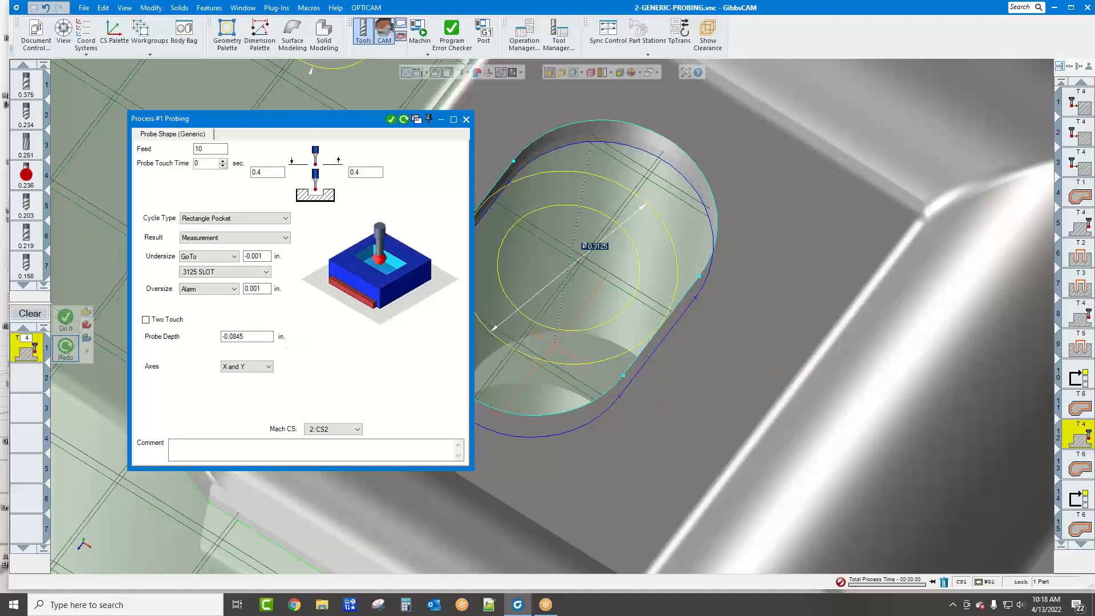
Load the tenth operation, replace its process with a new Goto process, and enter .375 HOLE as the target name
double_click(1074, 381)
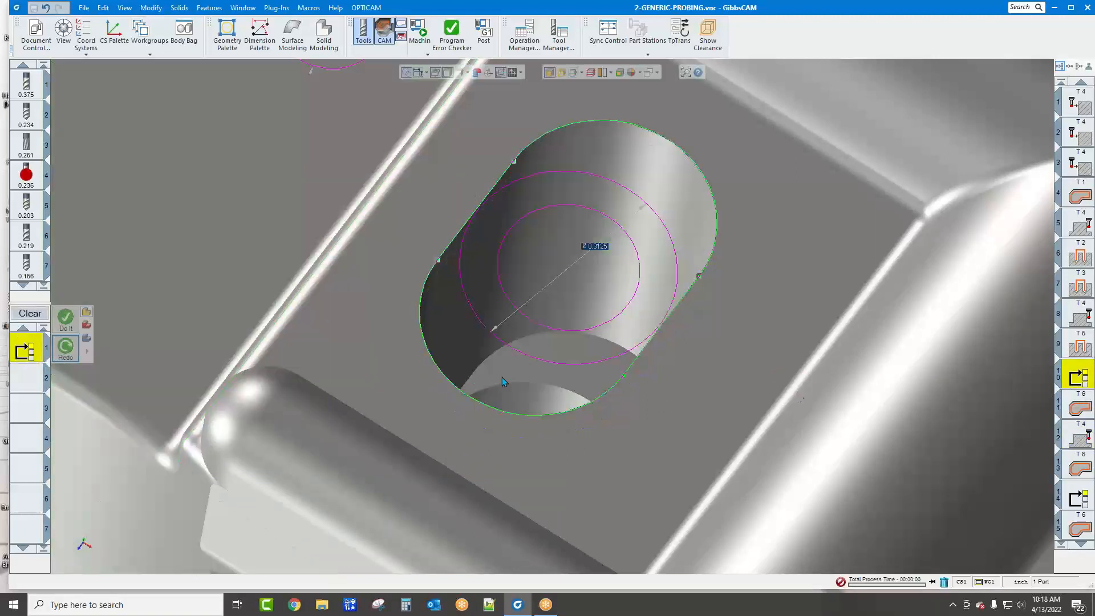
right_click(18, 350)
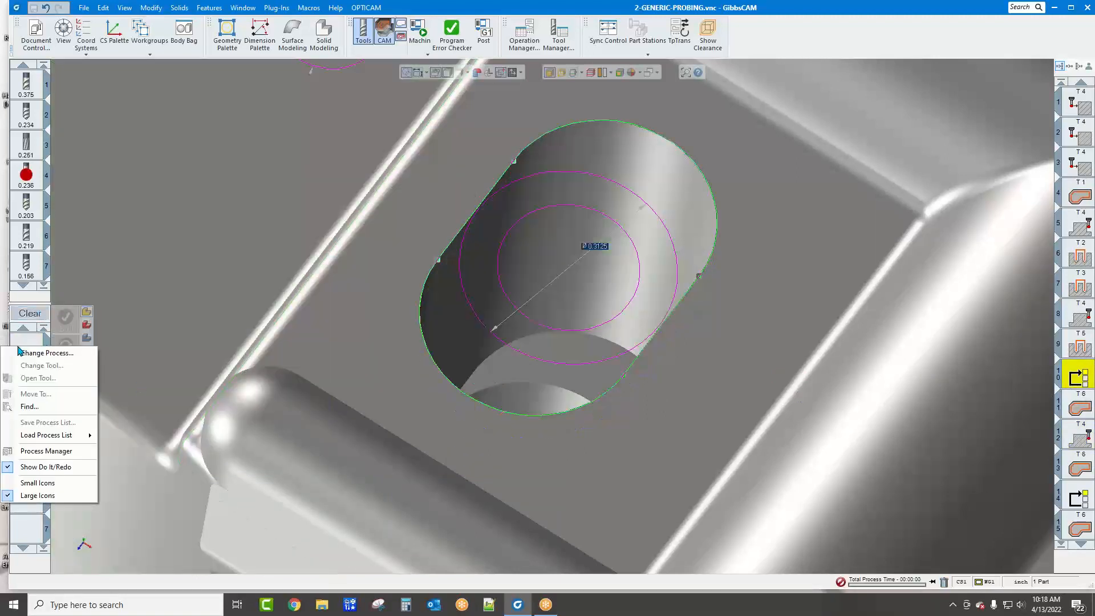
click(21, 352)
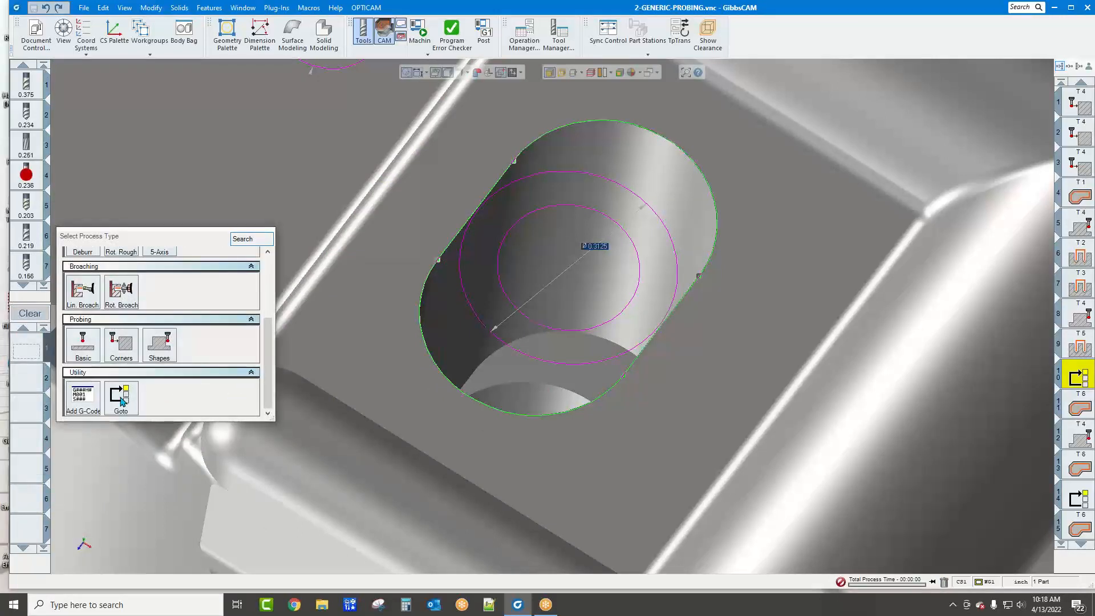
click(121, 399)
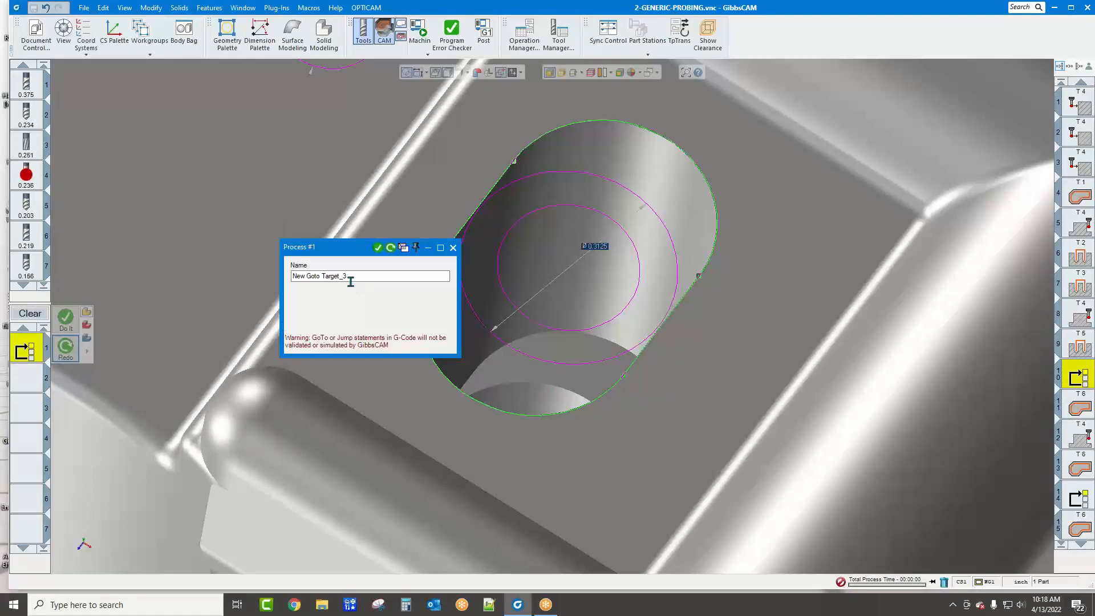
drag(351, 280, 250, 332)
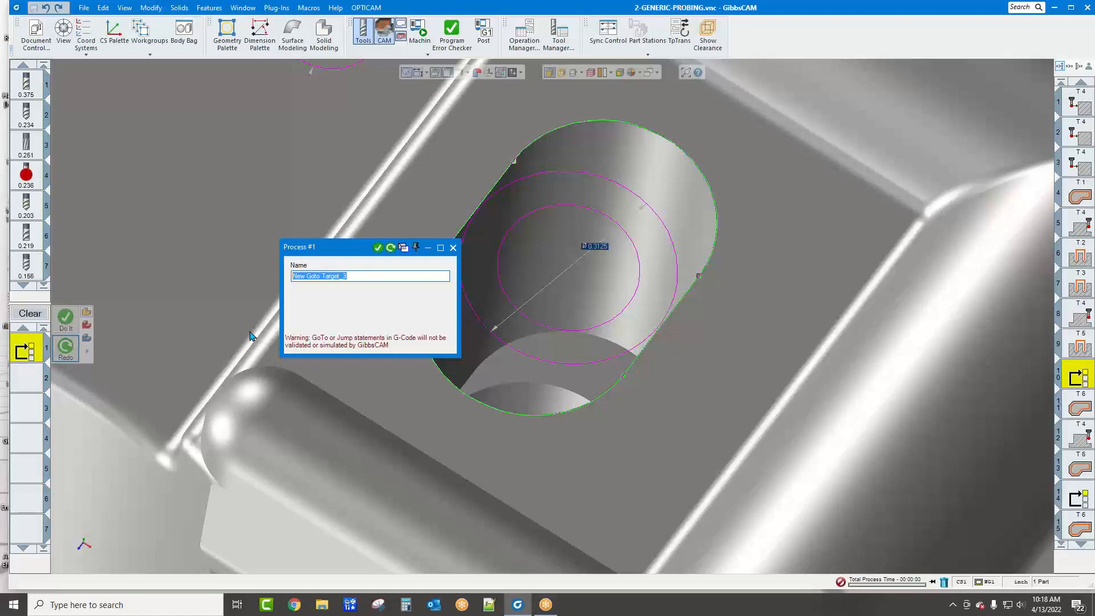
key(BackSpace)
text(.375 HOLE)
click(453, 247)
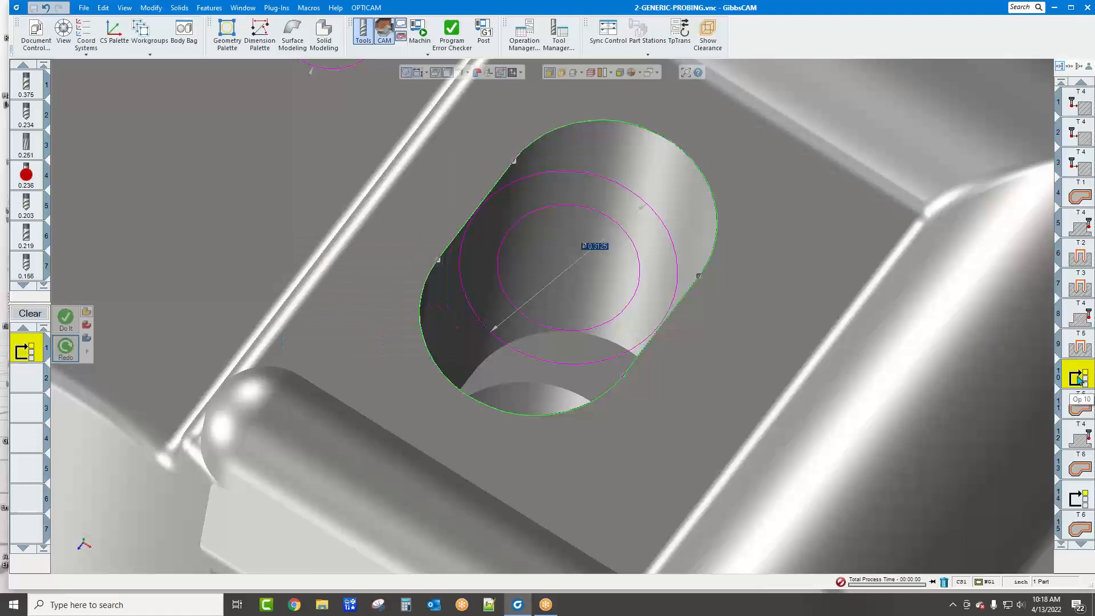
Reload the twelfth operation's rectangle pocket probing settings and examine the oversize tolerance and the available axes options
double_click(1080, 439)
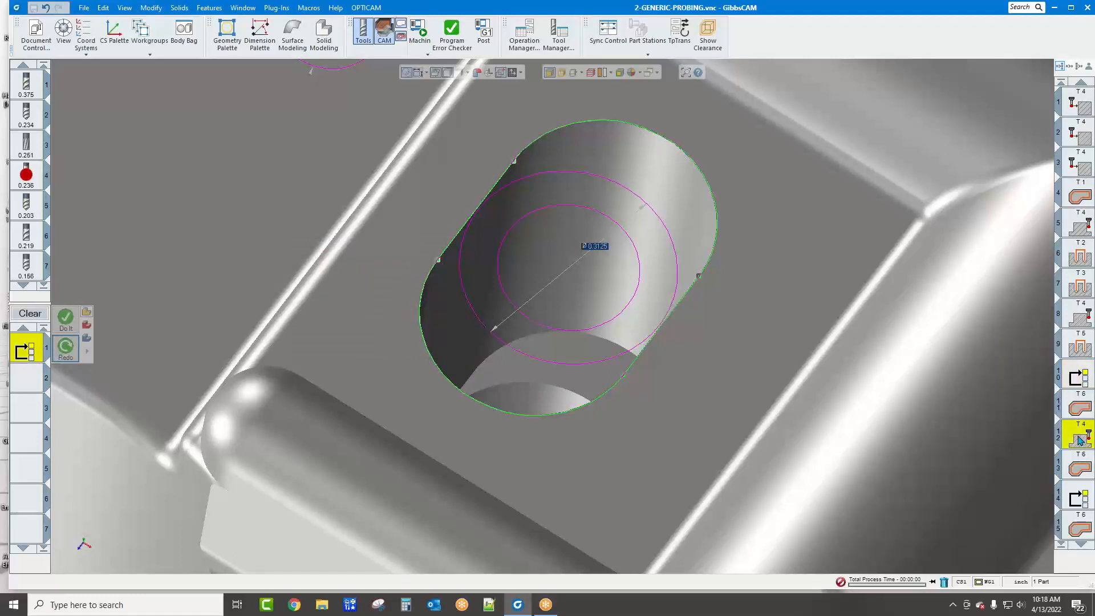
double_click(33, 351)
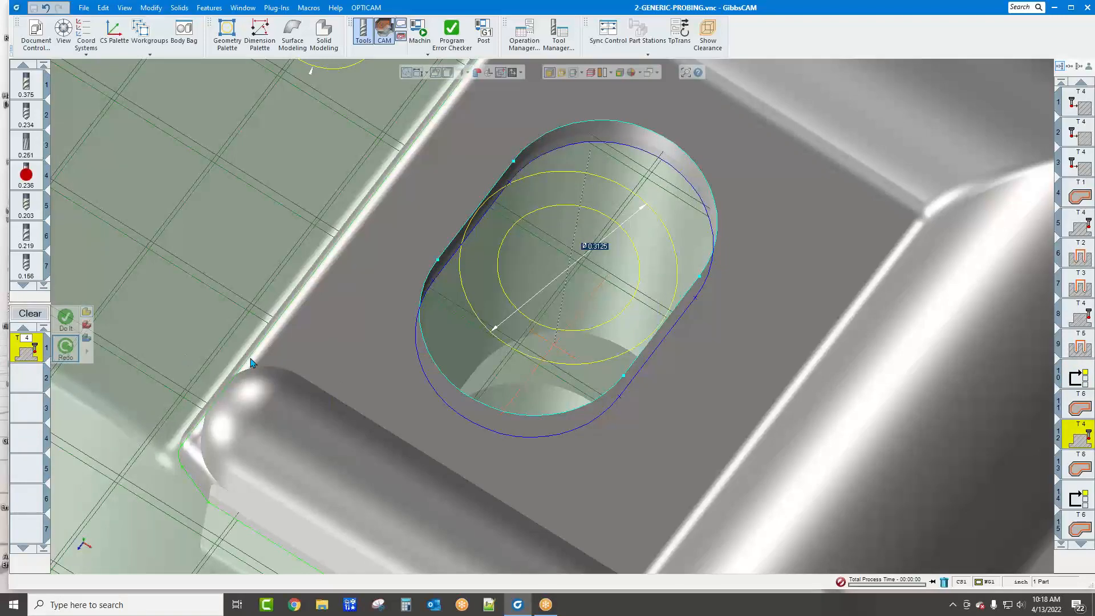
scroll(553, 197, up, 1)
scroll(553, 196, down, 2)
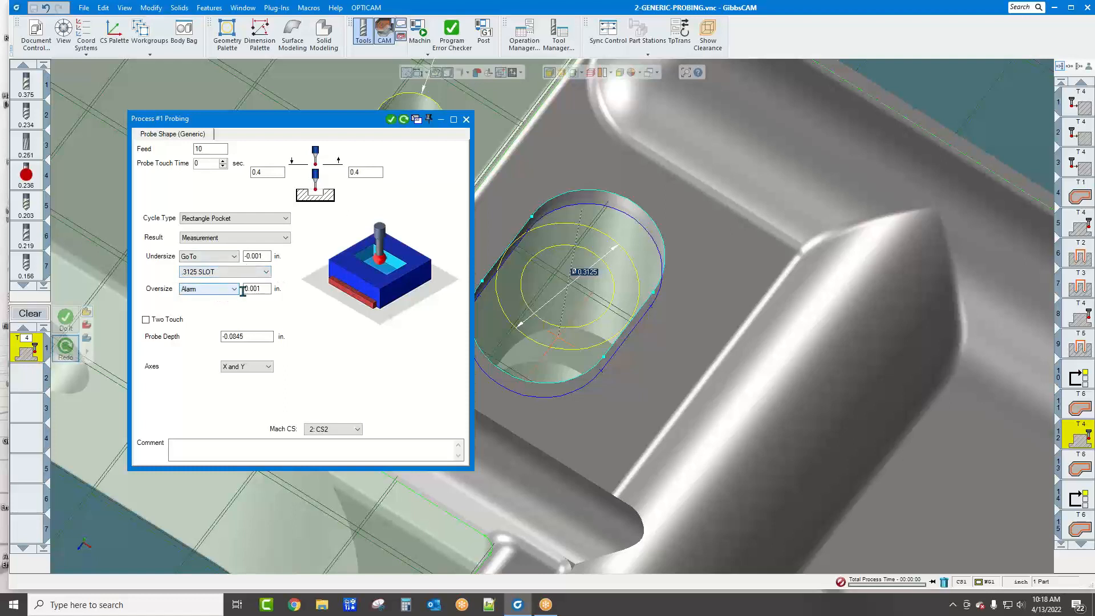
double_click(262, 289)
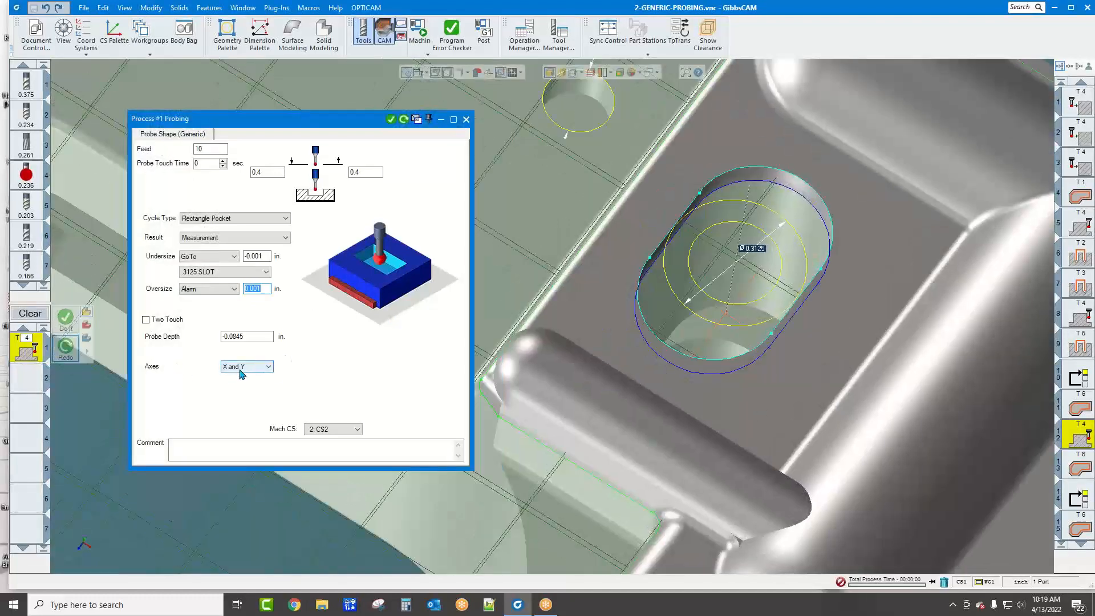
click(266, 367)
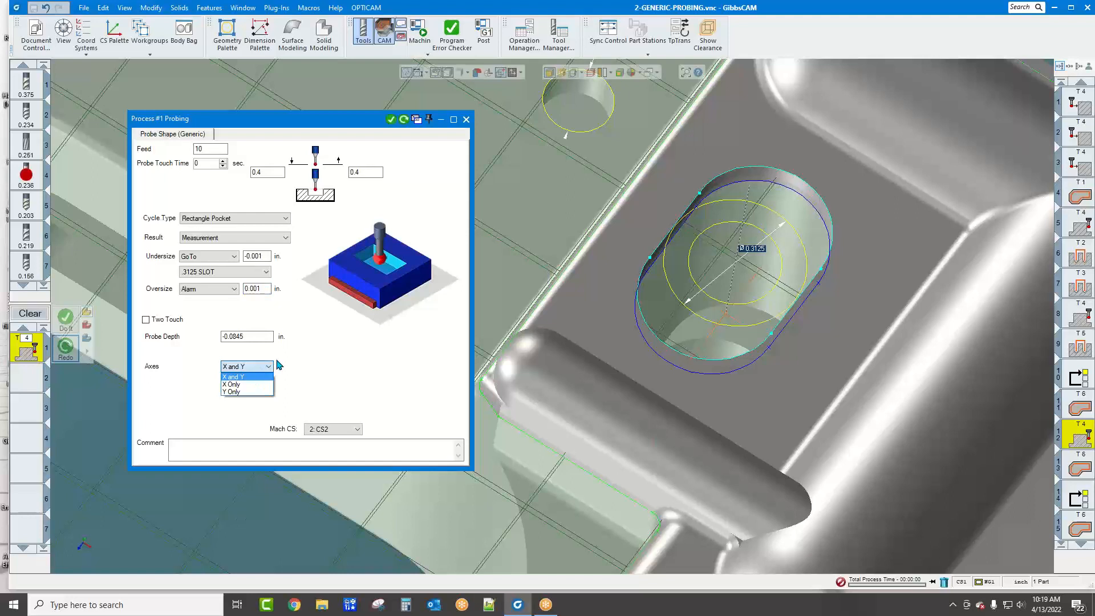
click(277, 363)
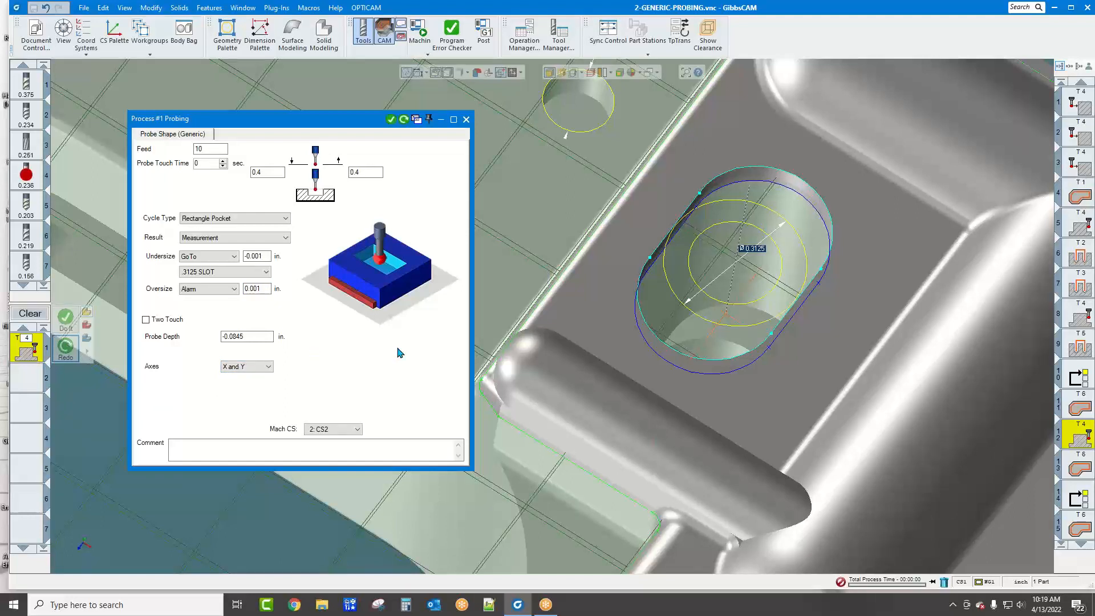
Load the thirteenth operation to view the slot's toolpath, and inspect the target name of the fourteenth operation's Goto process
click(1062, 473)
scroll(862, 359, down, 5)
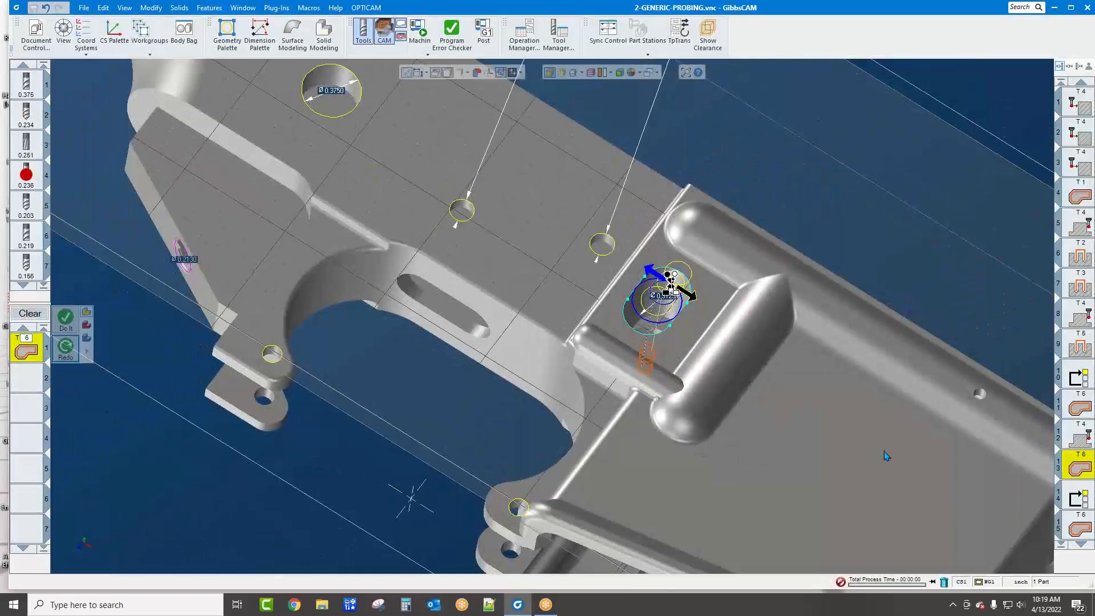
click(1082, 545)
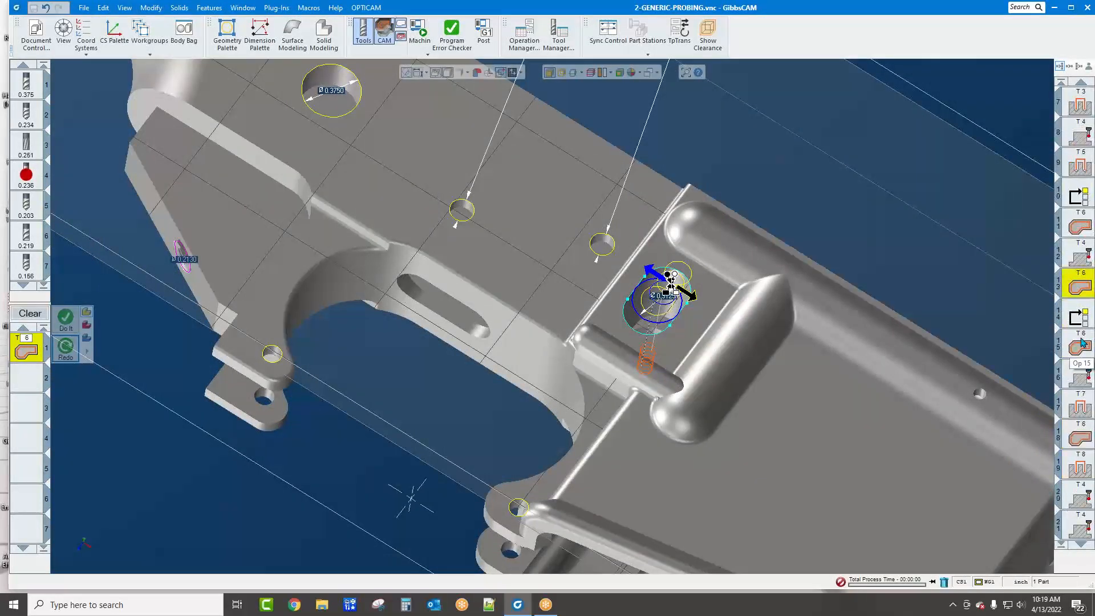
double_click(1081, 318)
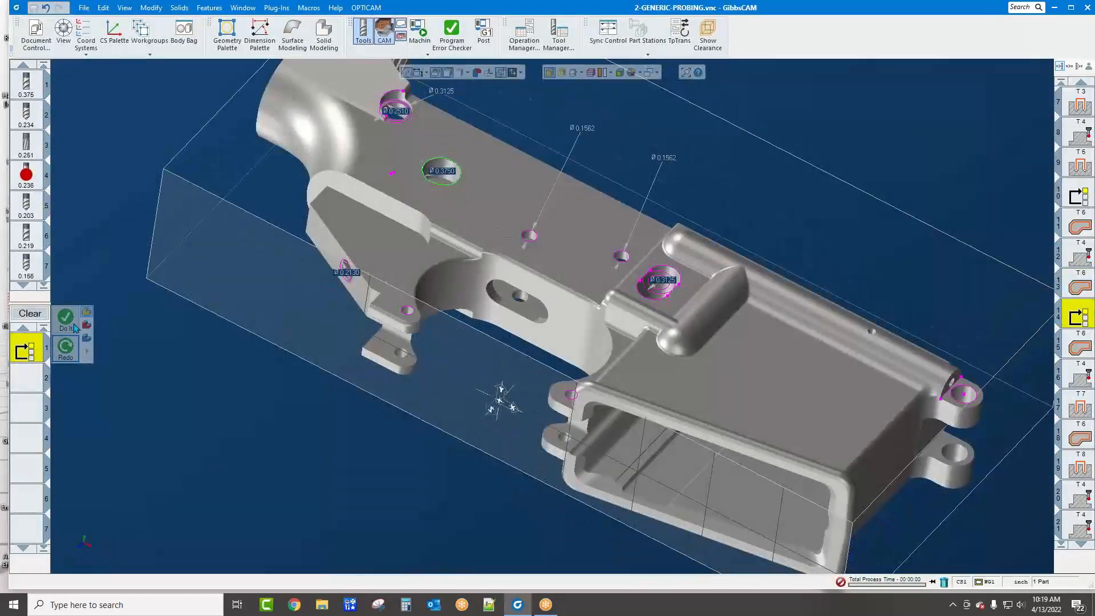
double_click(25, 351)
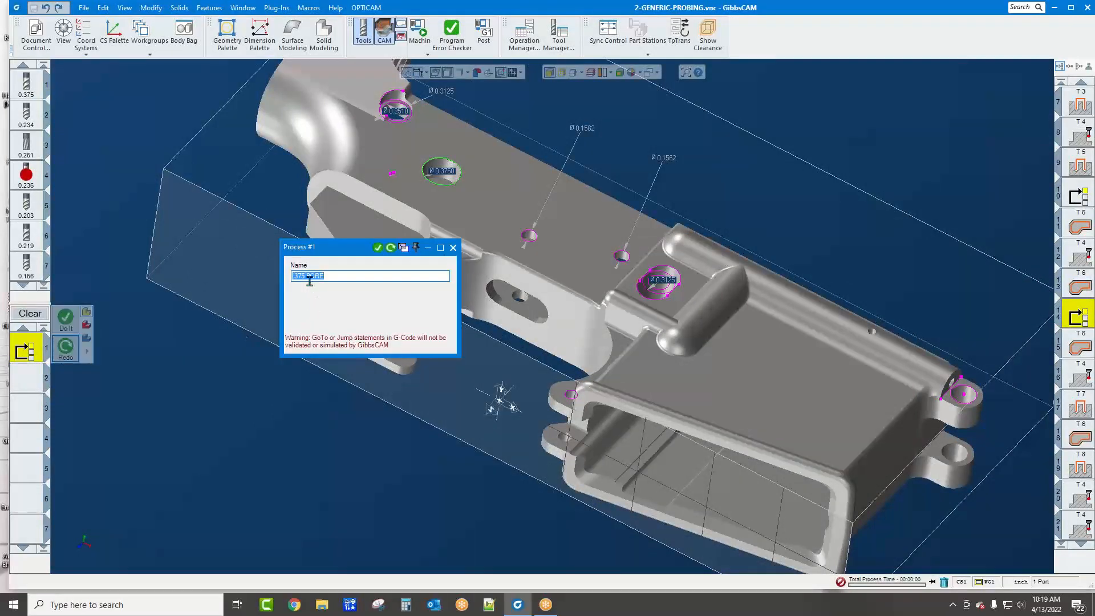
click(452, 247)
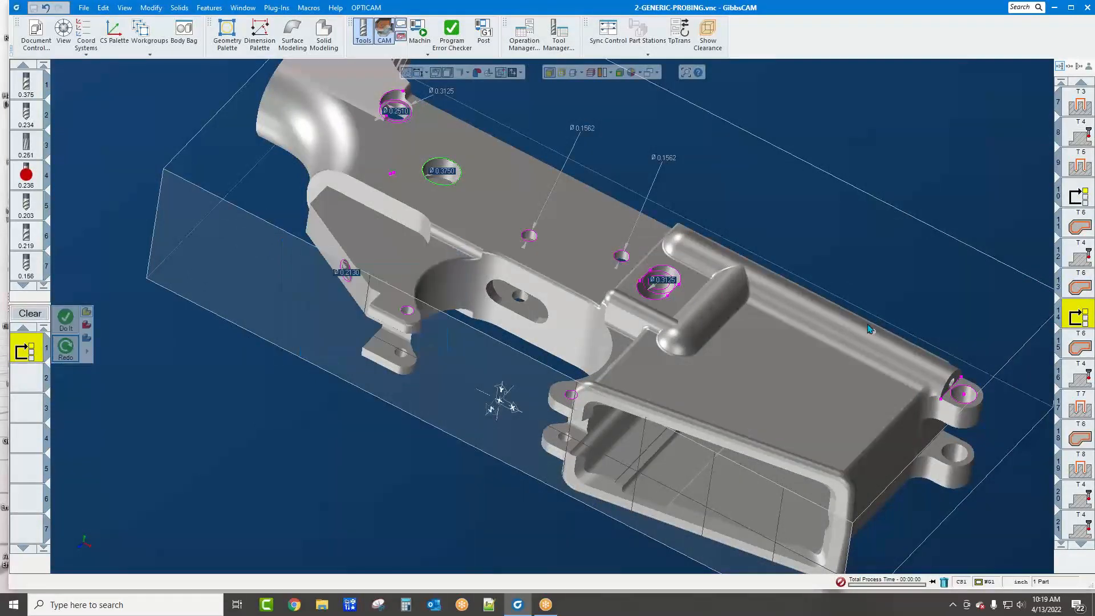
View the fifteenth operation's toolpath and review the sixteenth operation's circular pocket probing settings, including the oversize response options
double_click(1074, 344)
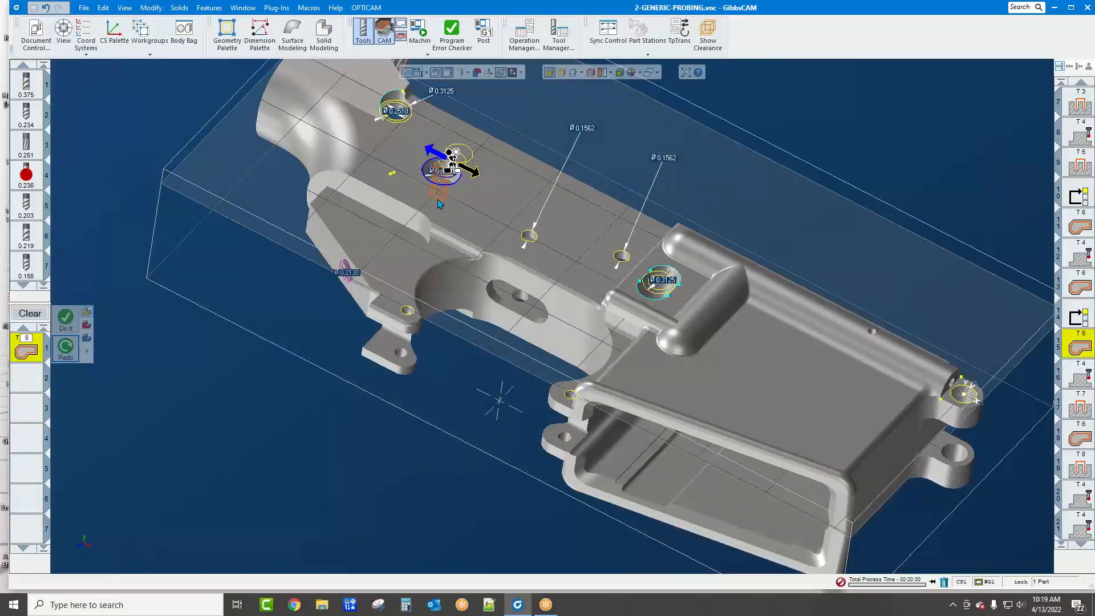
double_click(1085, 377)
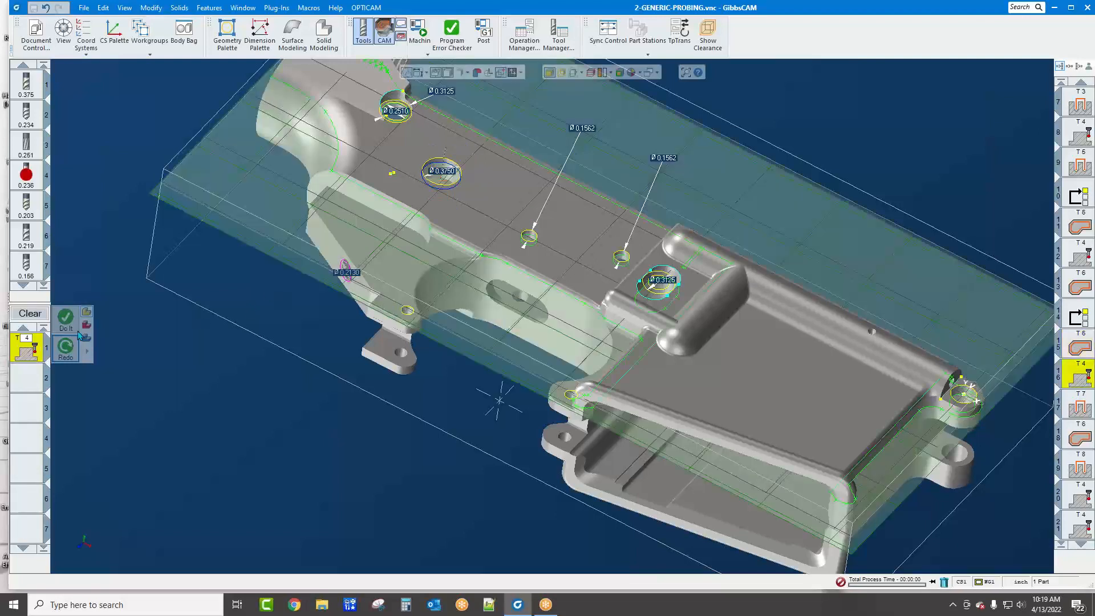
double_click(25, 348)
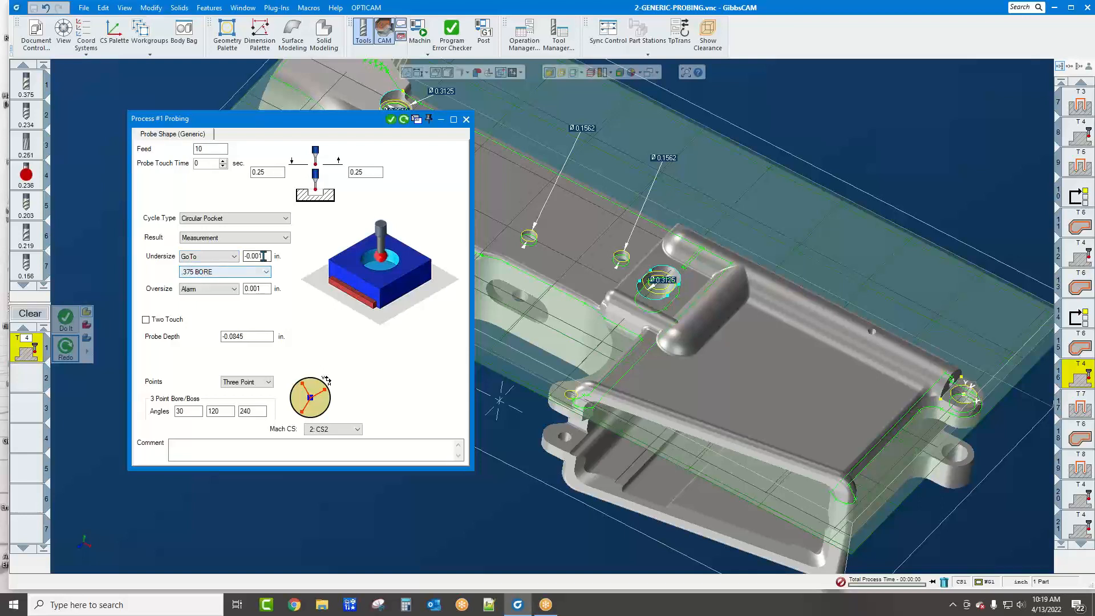
click(234, 290)
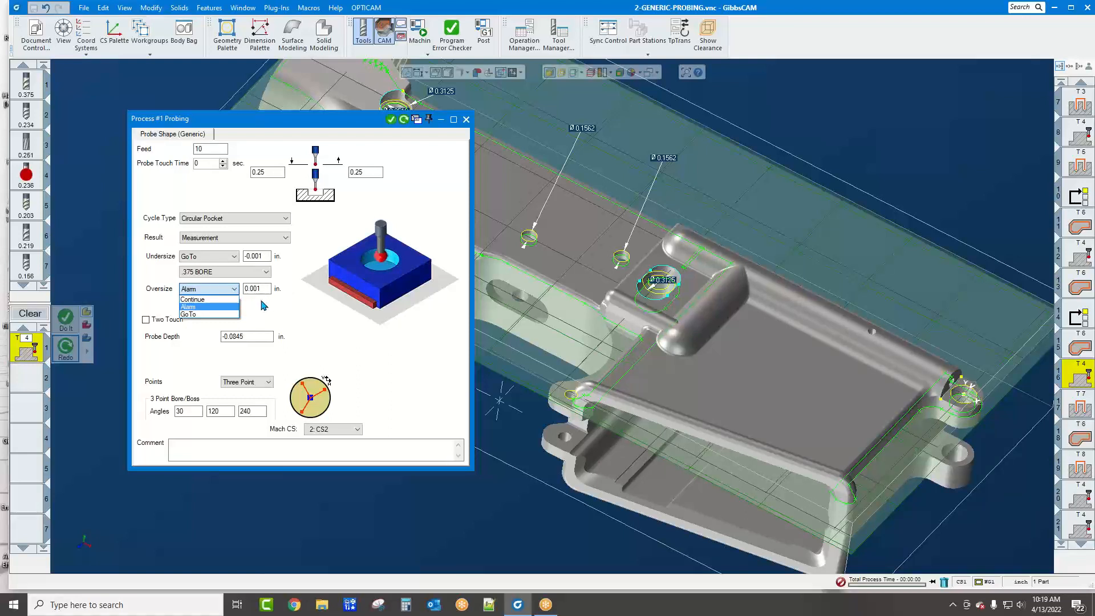
click(304, 310)
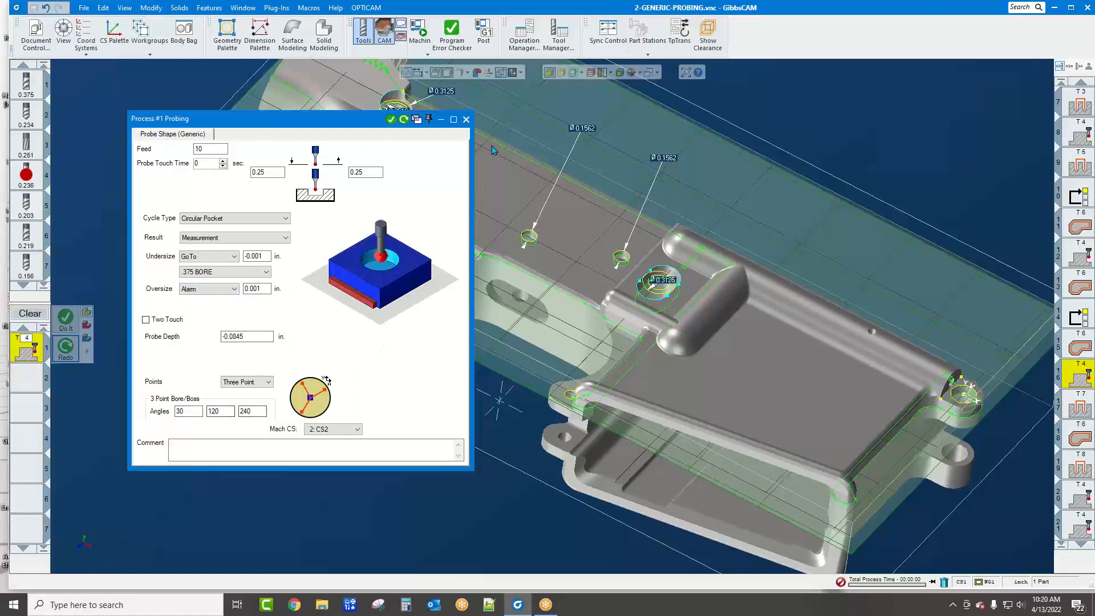
click(466, 119)
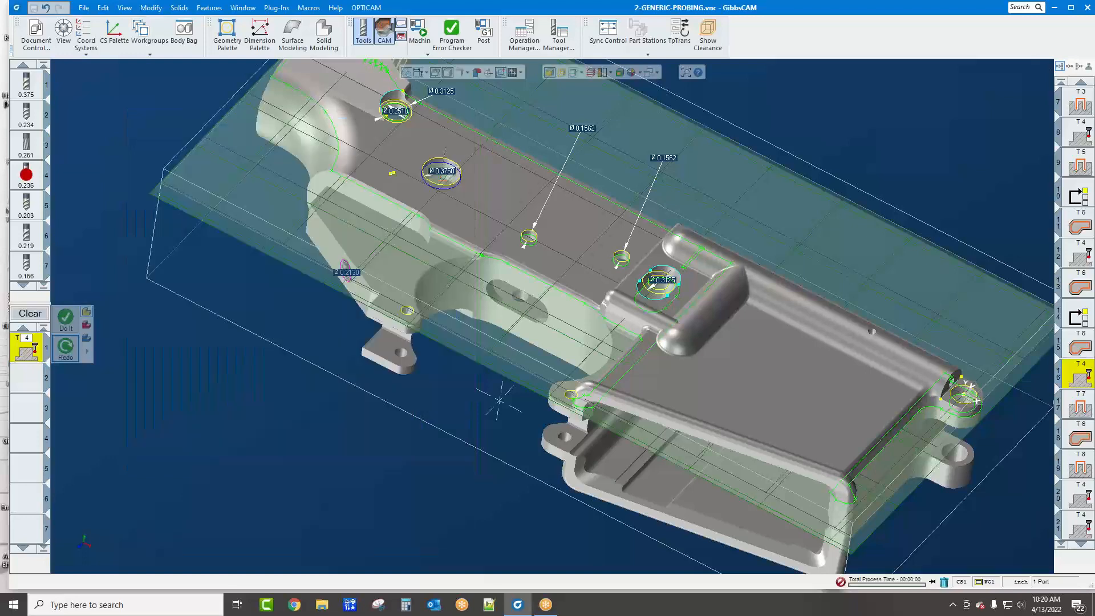
View the seventeenth and nineteenth operations' toolpaths and review the twentieth operation's rectangle pocket probing settings, including the available cycle types
double_click(1075, 407)
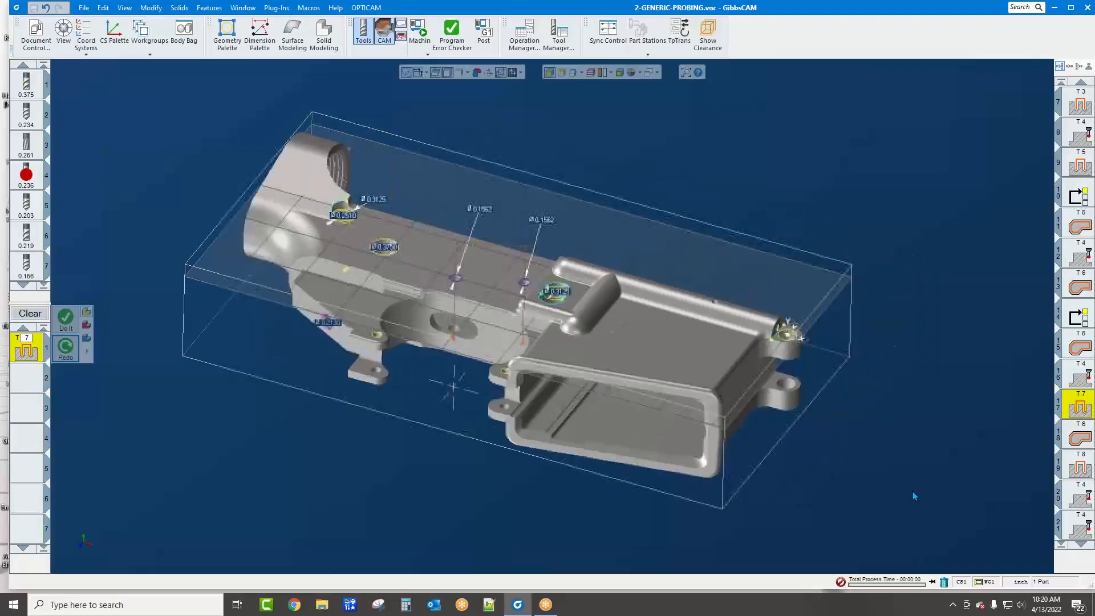
double_click(1080, 468)
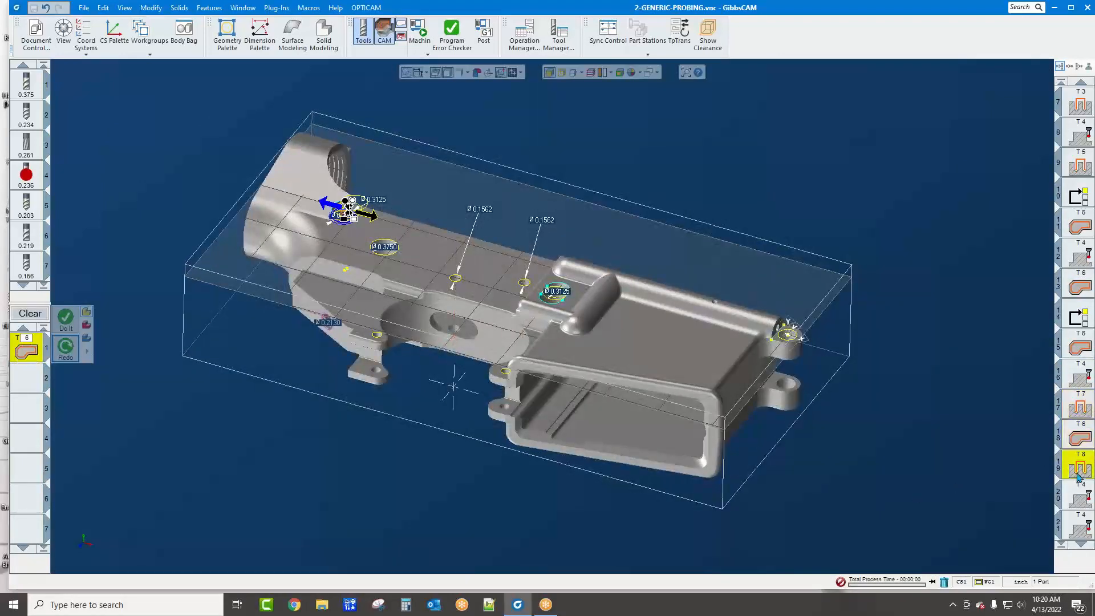
double_click(1074, 502)
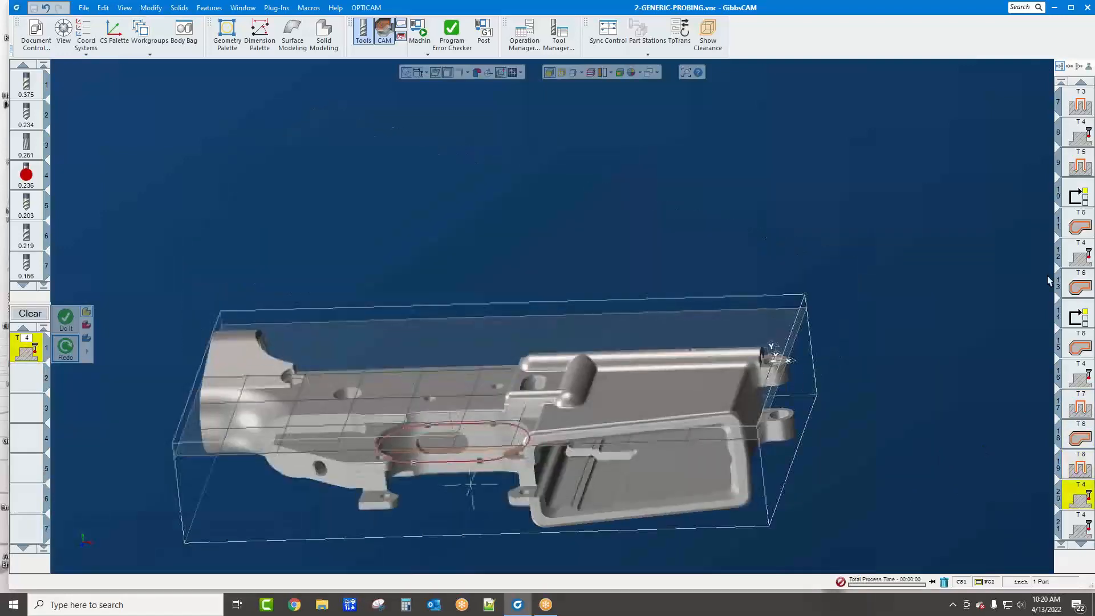
middle_drag(691, 334, 613, 482)
double_click(21, 341)
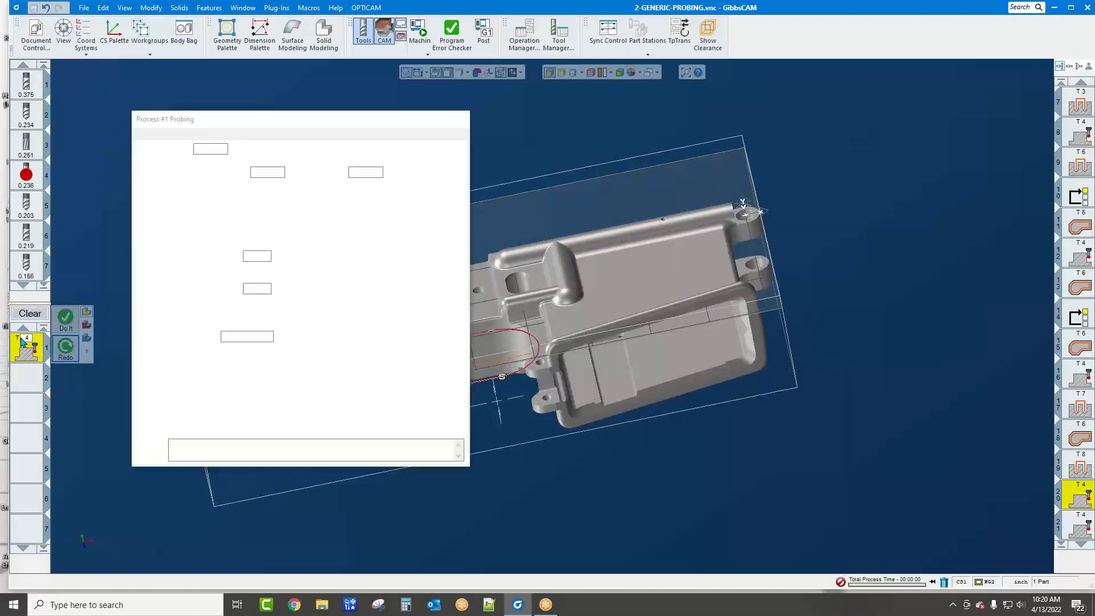
click(240, 219)
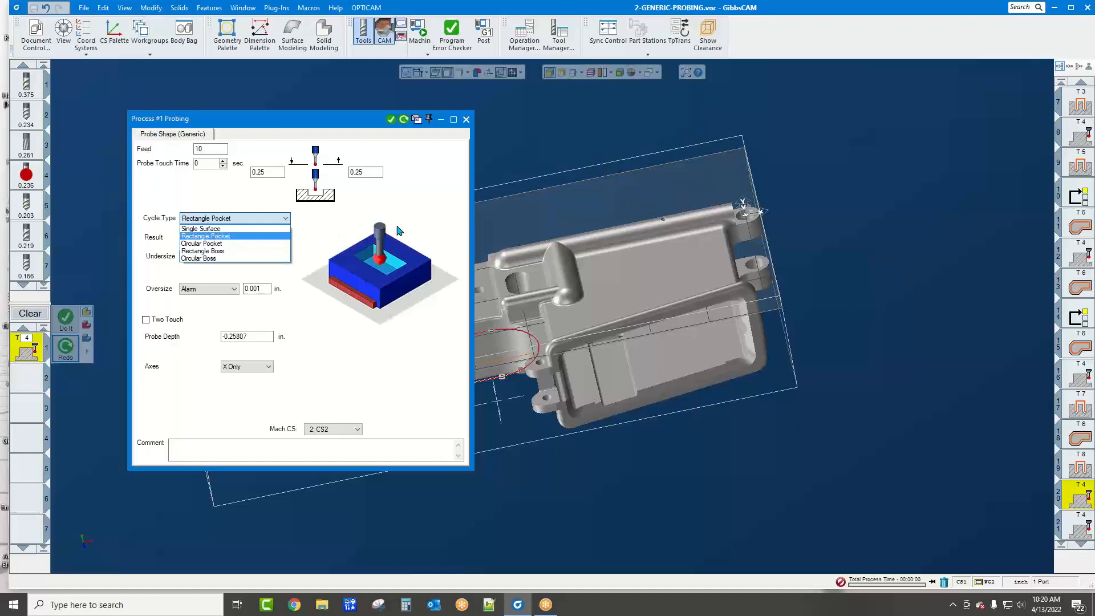
click(568, 171)
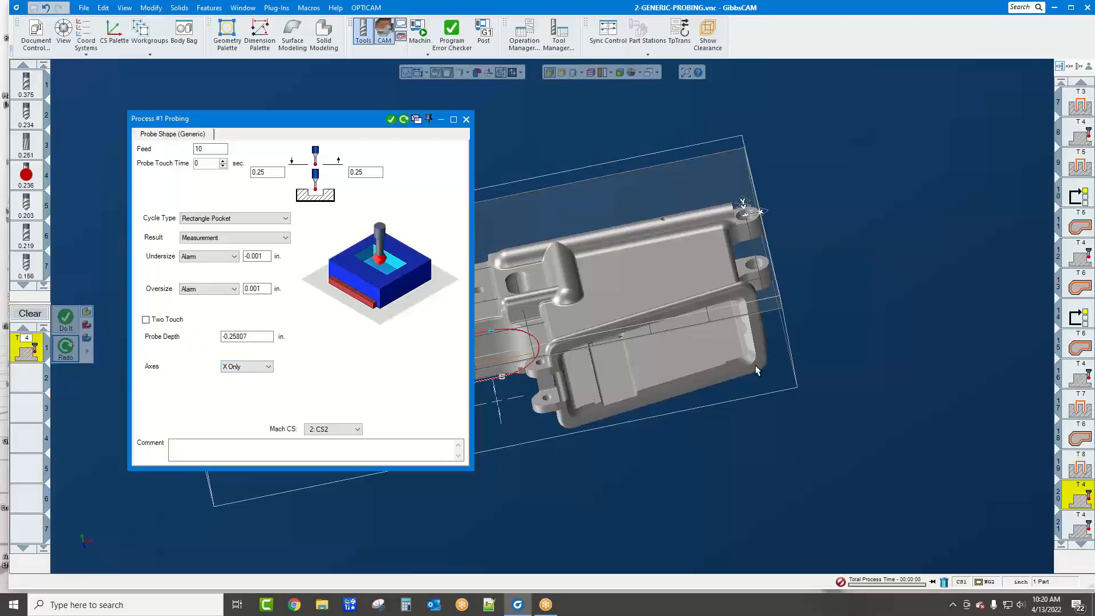
scroll(497, 382, up, 4)
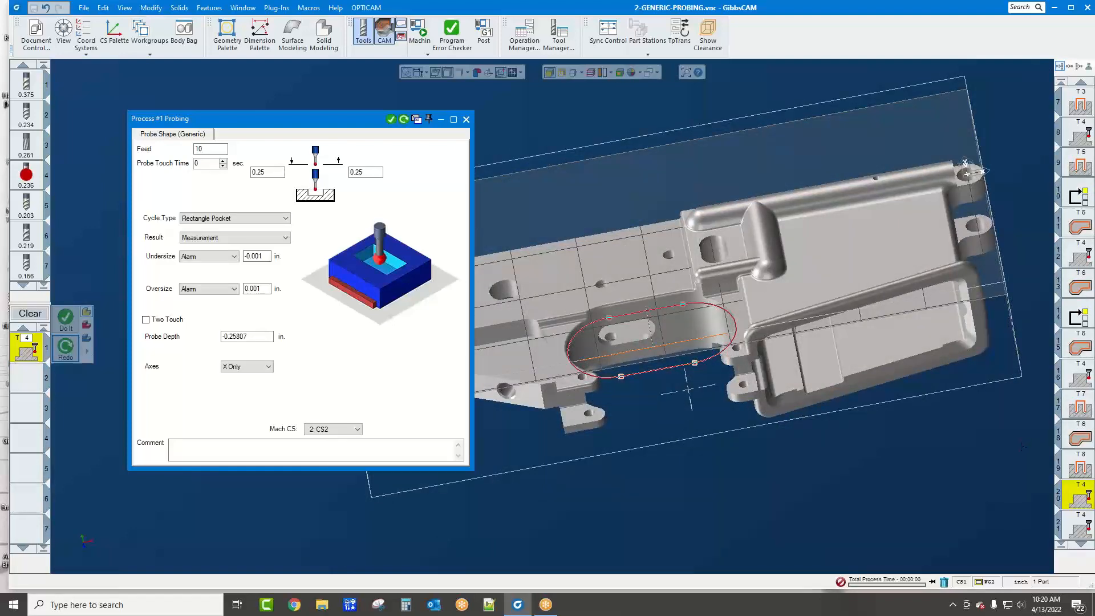
Load the twenty-first operation and review its single surface probing settings, including the cycle type and axis options
double_click(1079, 526)
middle_drag(944, 479, 872, 470)
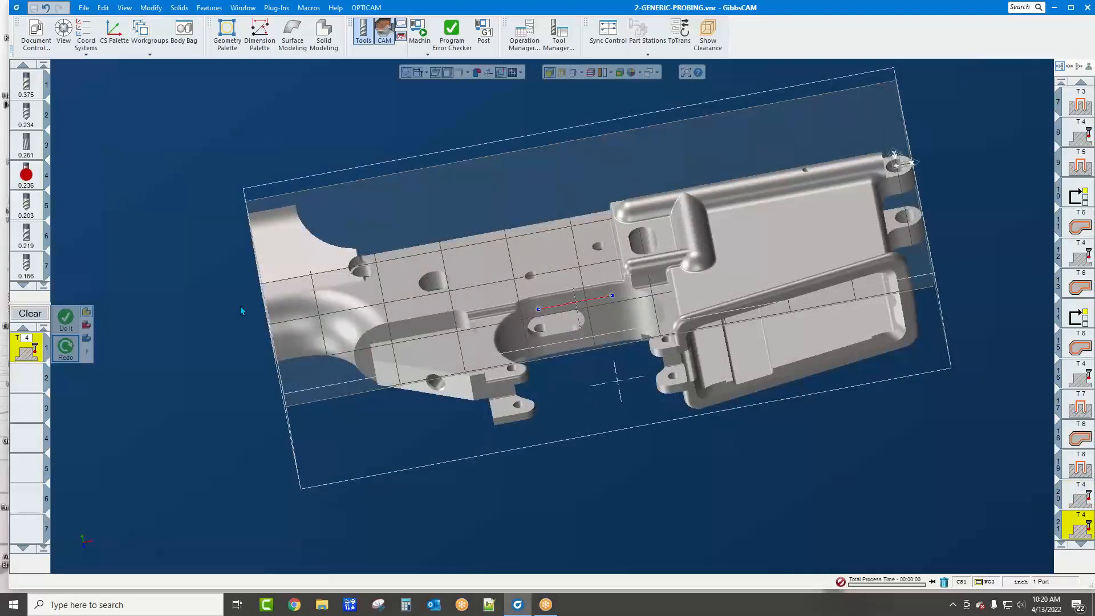
double_click(24, 349)
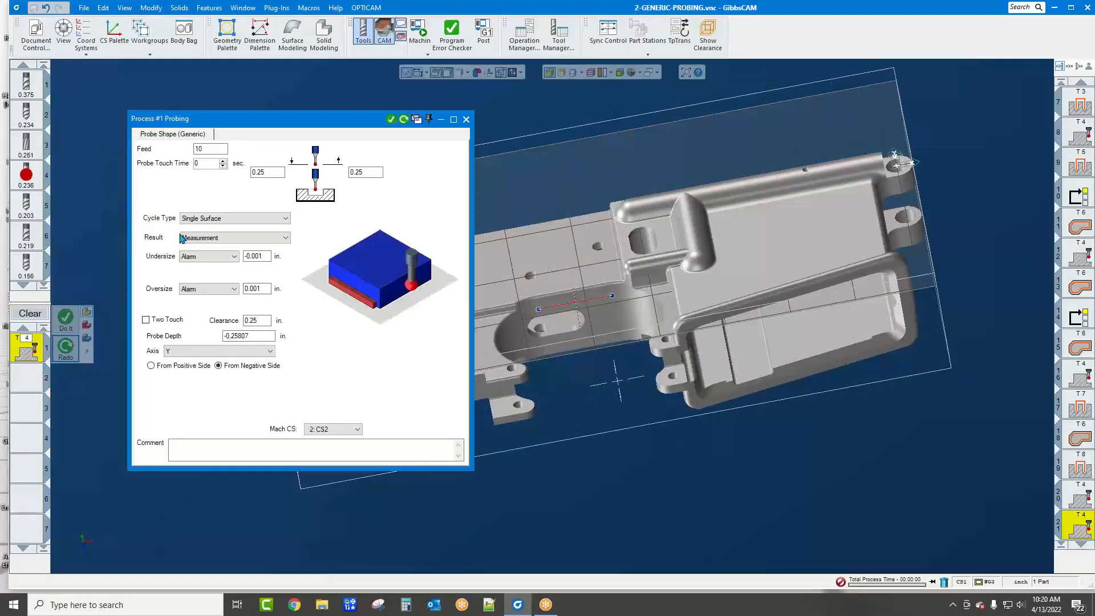
click(203, 220)
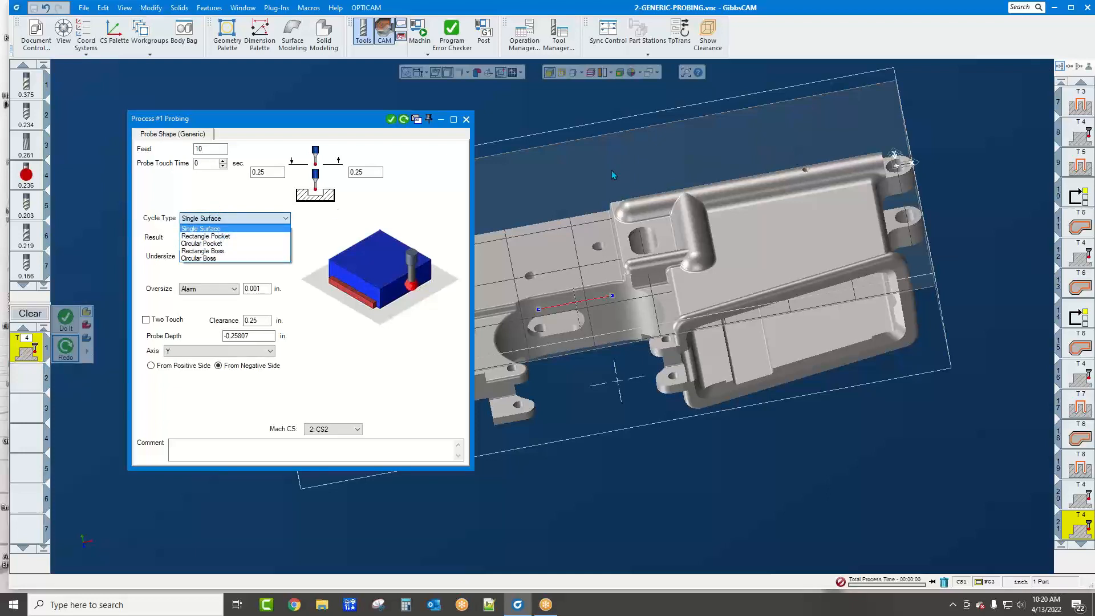
click(201, 359)
click(200, 354)
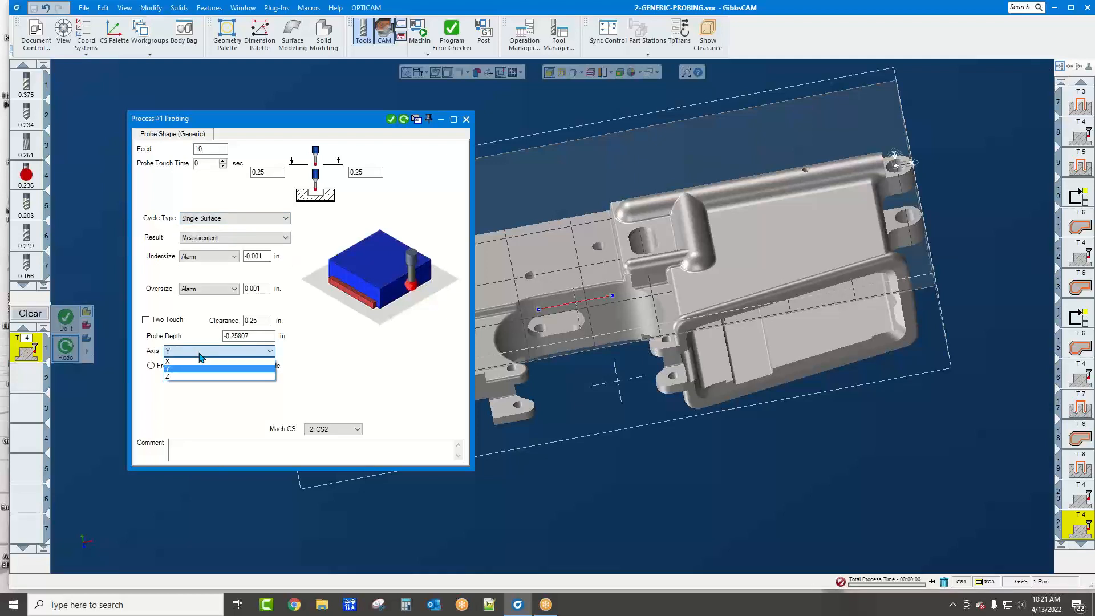
click(199, 354)
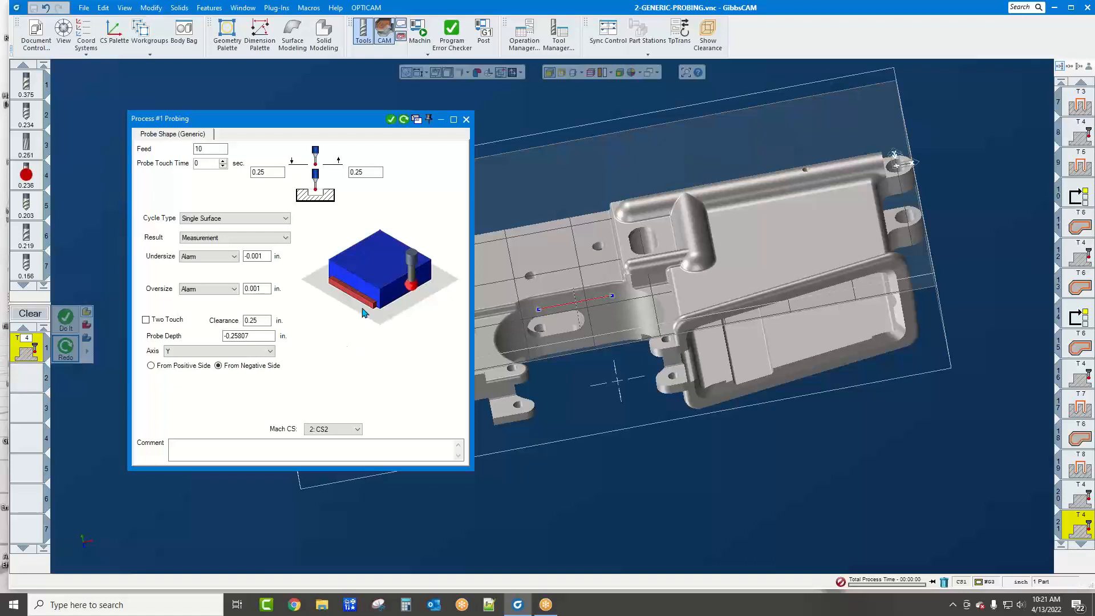
click(466, 120)
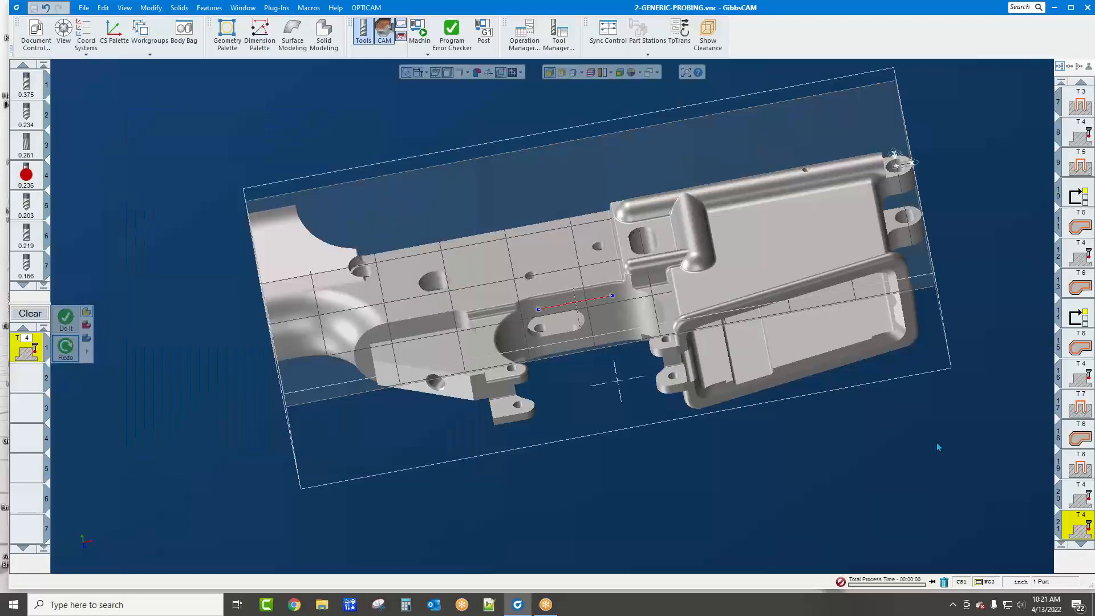
Load the twenty-second operation and examine its drilled hole on the angled side face of the part
scroll(1081, 545, down, 6)
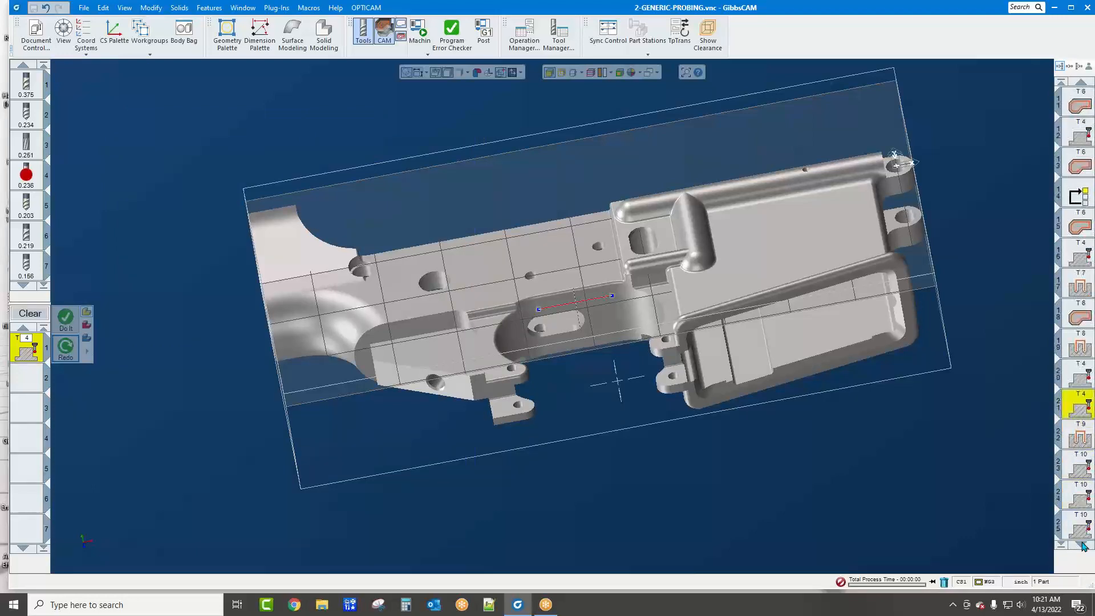
click(1081, 376)
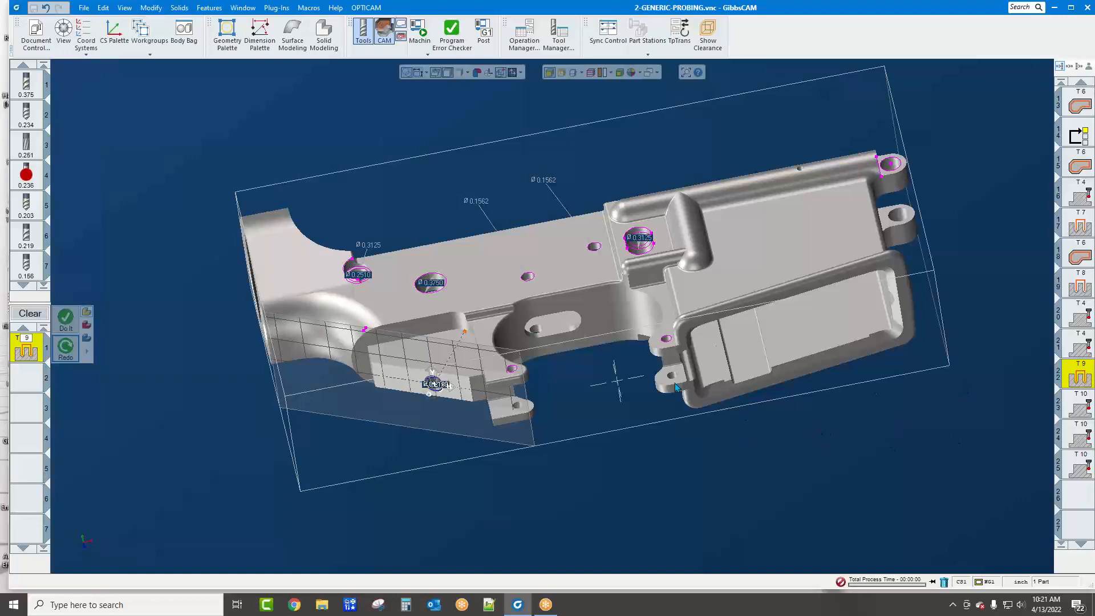
middle_drag(676, 387, 383, 354)
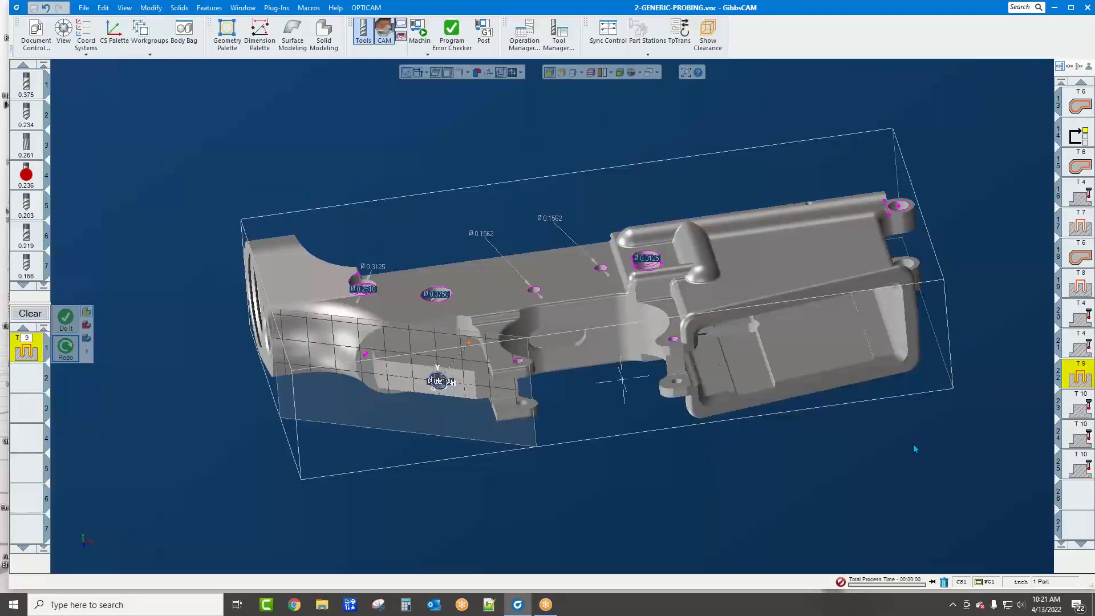
Load the twenty-third operation and review its circular pocket probing settings, including the three-point angles and machining coordinate system
double_click(1080, 408)
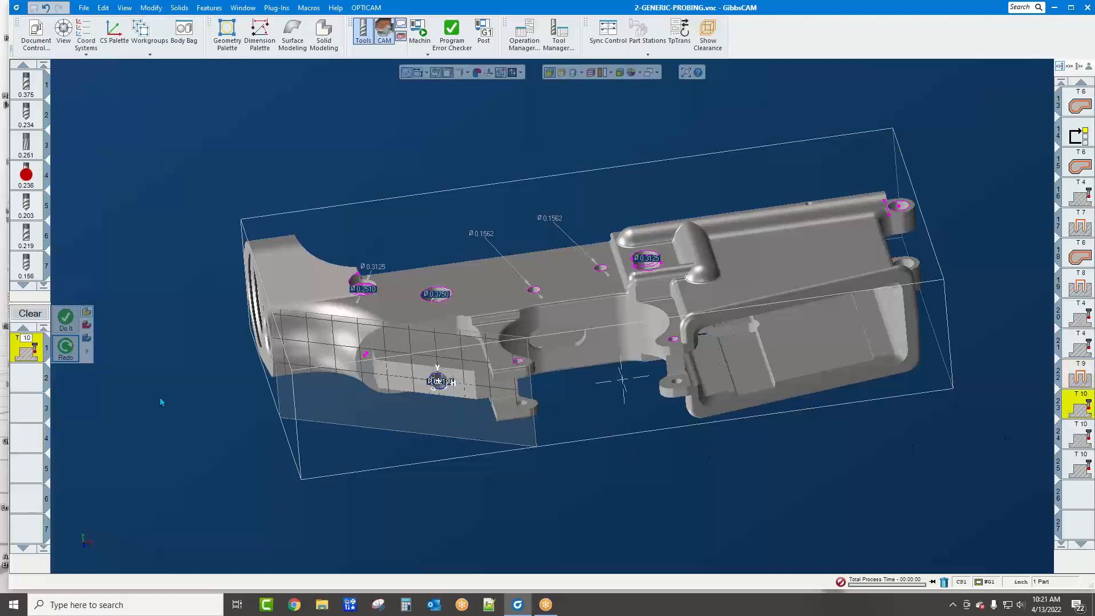
double_click(43, 350)
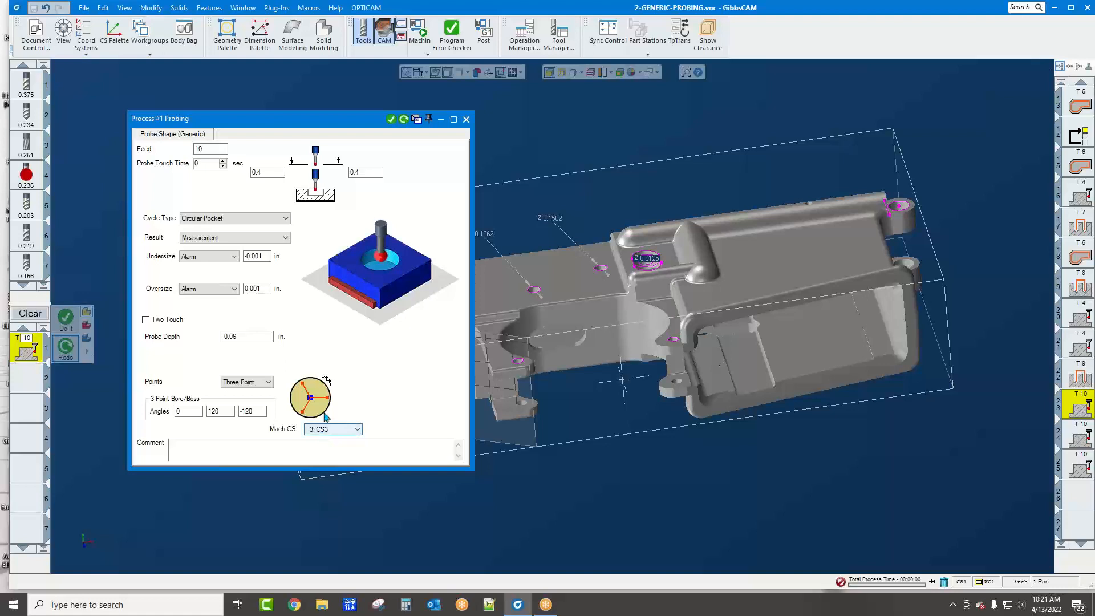
middle_drag(732, 418, 795, 415)
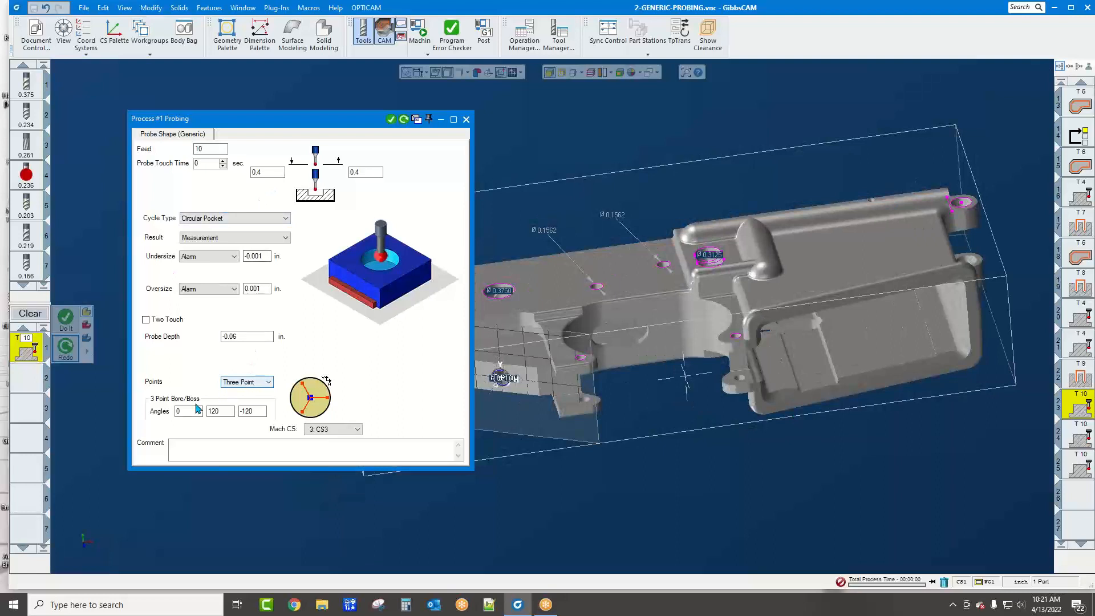
middle_drag(725, 444, 769, 424)
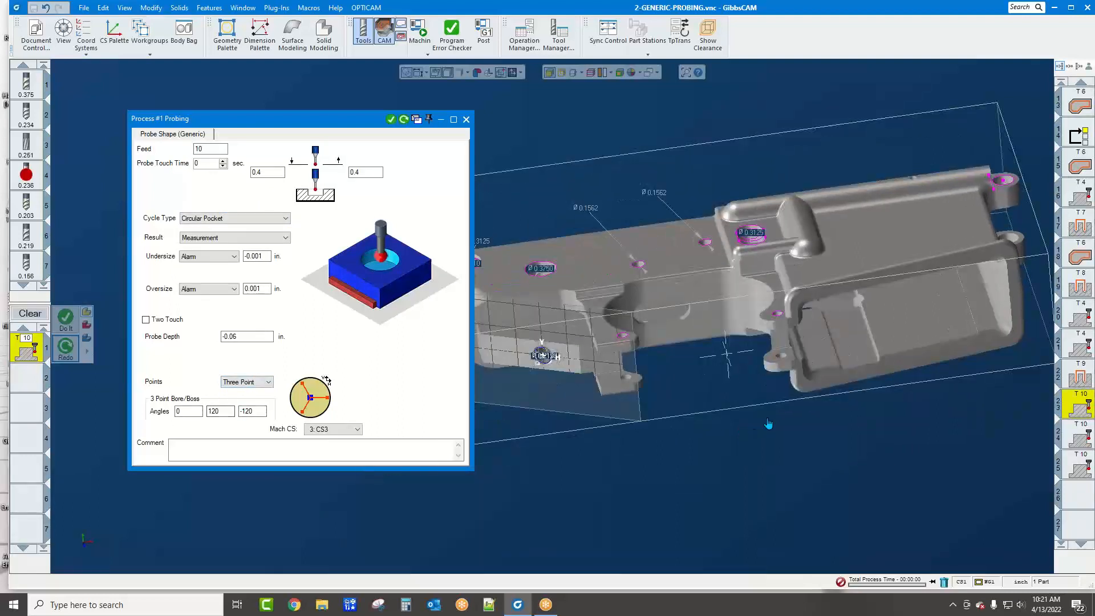
click(467, 122)
middle_drag(564, 229, 460, 214)
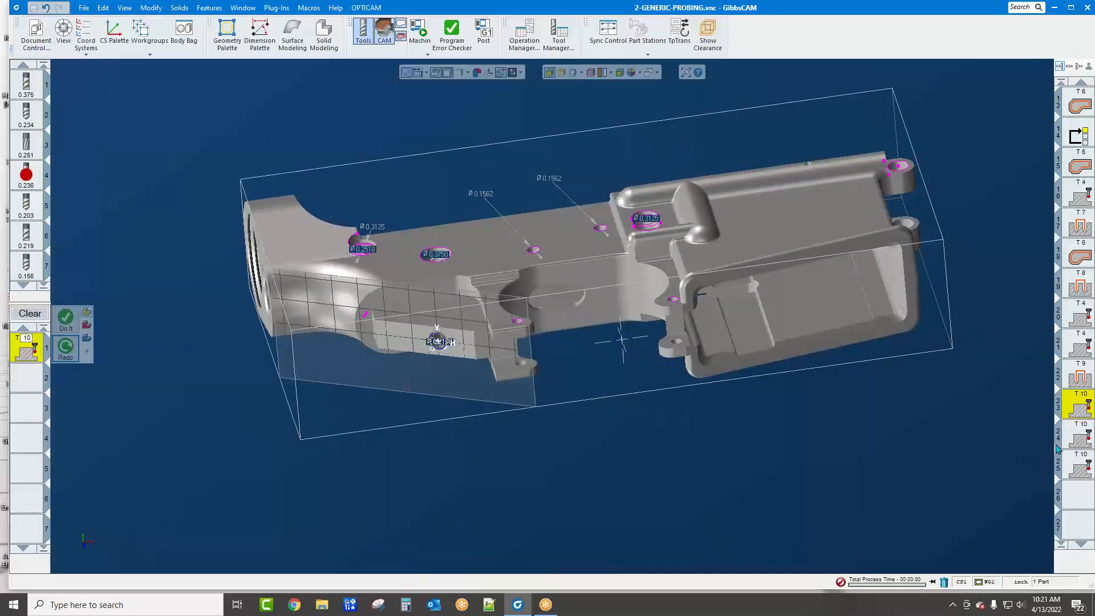
Load the twenty-fourth operation and compare its circular boss probing settings and three-point angles with the toolpath around the round boss
click(1076, 440)
middle_drag(823, 408, 559, 234)
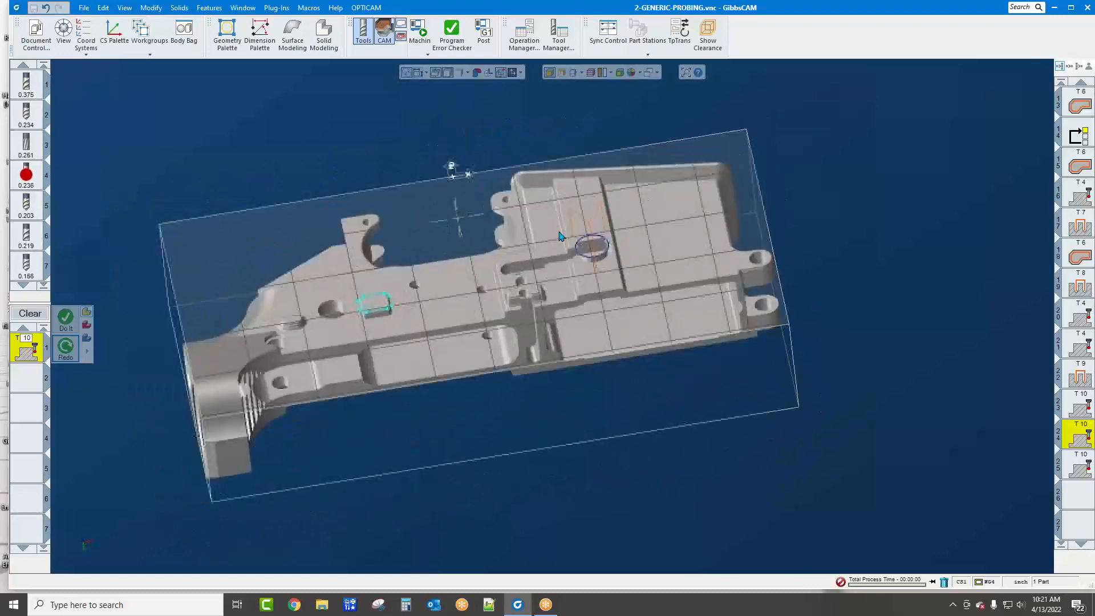
double_click(29, 345)
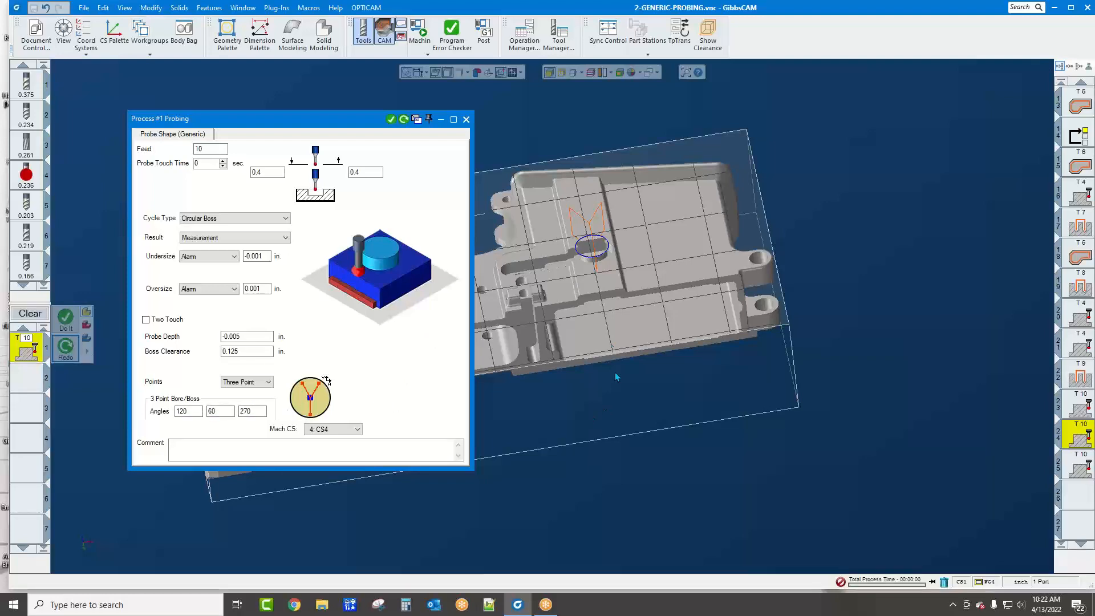
scroll(576, 245, up, 5)
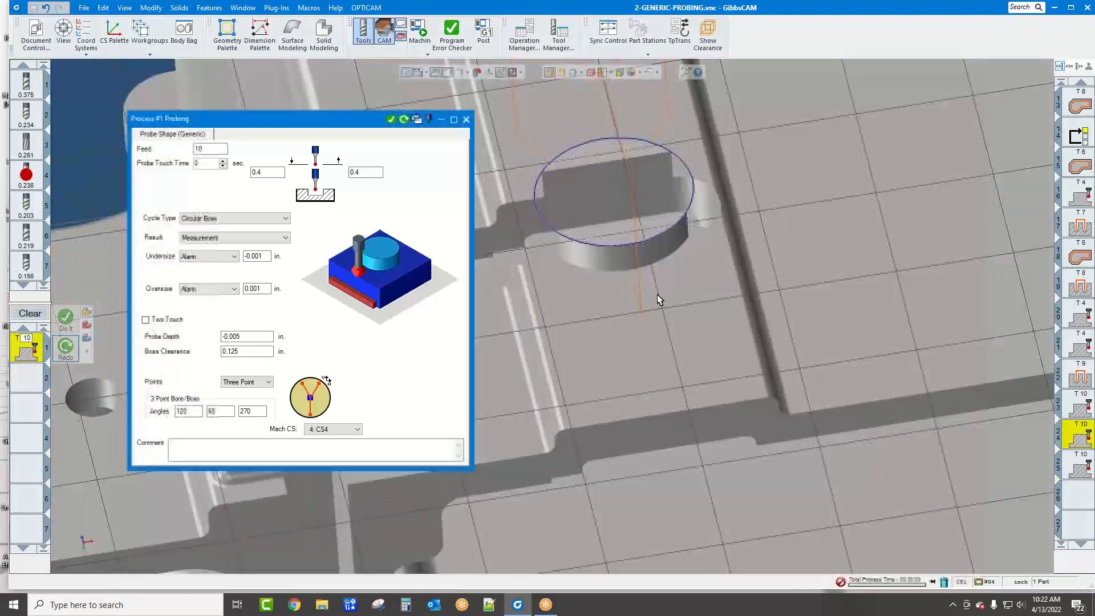
middle_drag(657, 295, 608, 359)
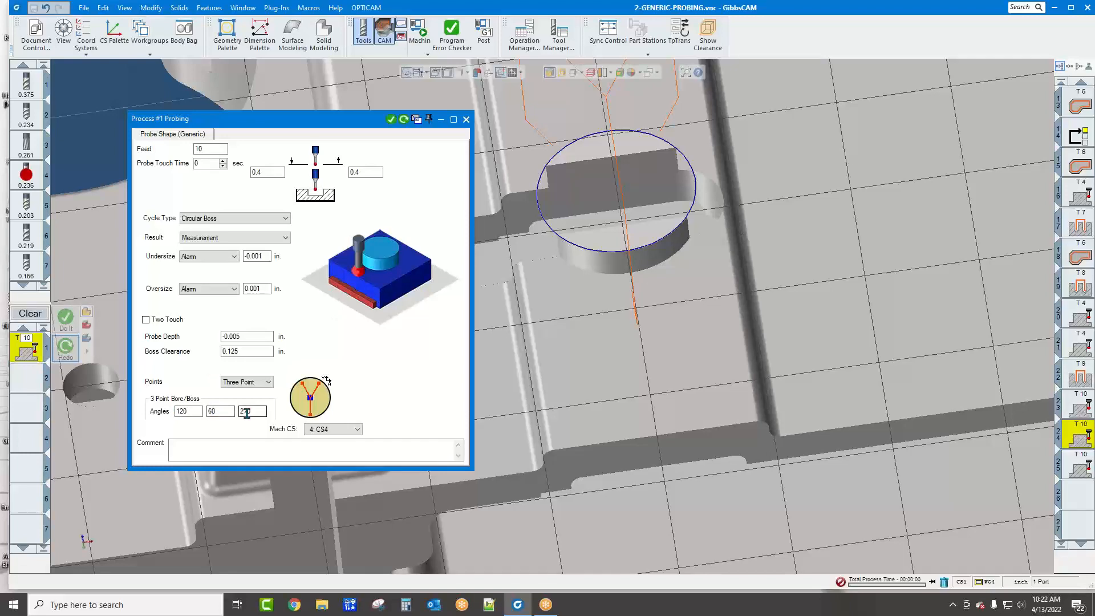
middle_drag(577, 313, 685, 266)
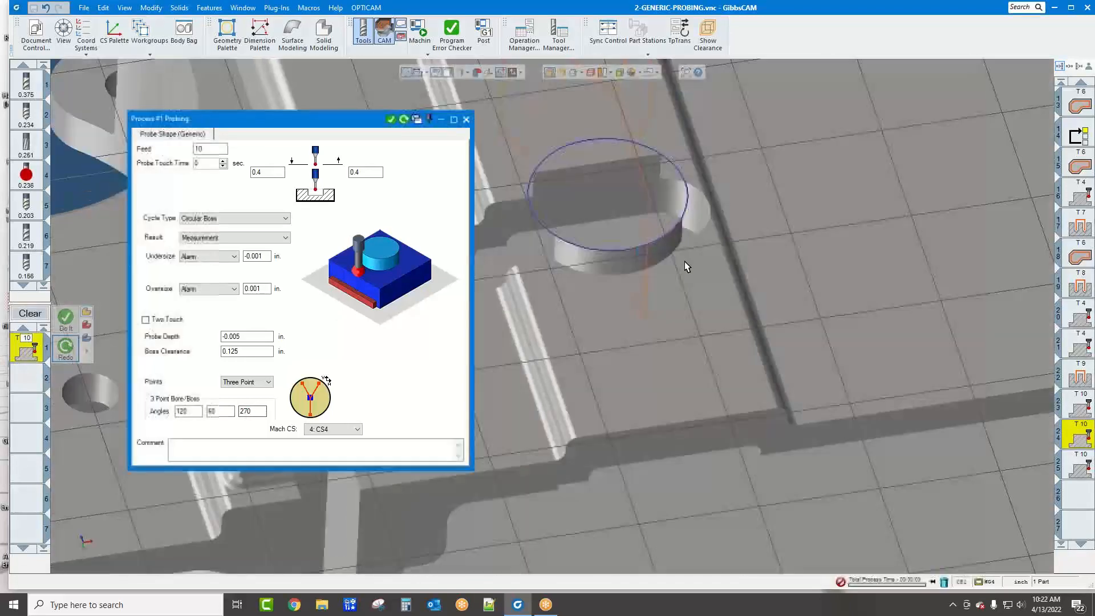
scroll(686, 263, down, 5)
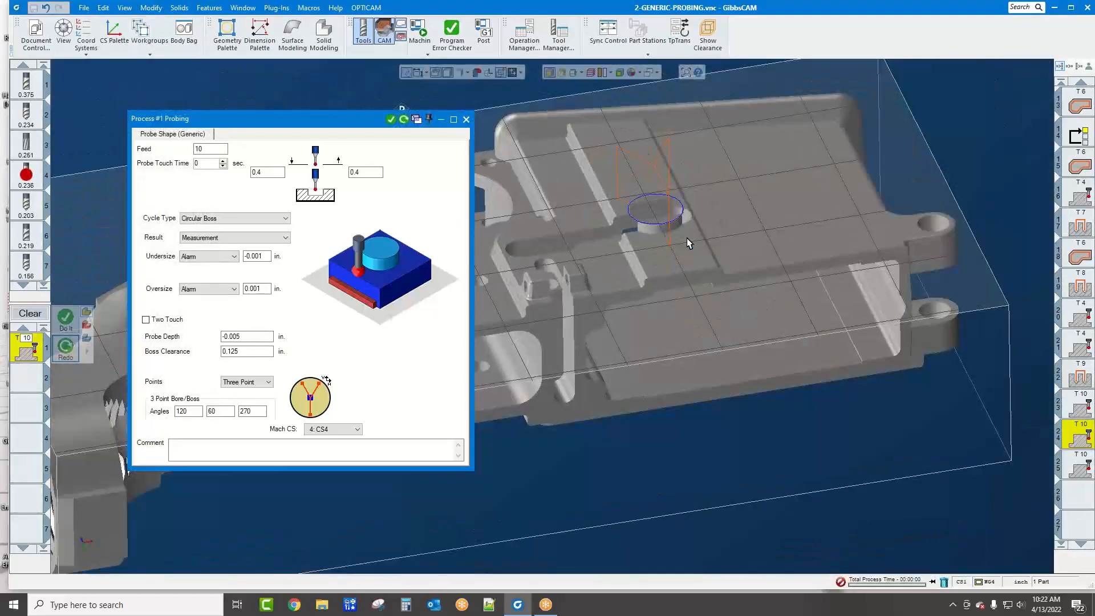
middle_drag(692, 243, 818, 225)
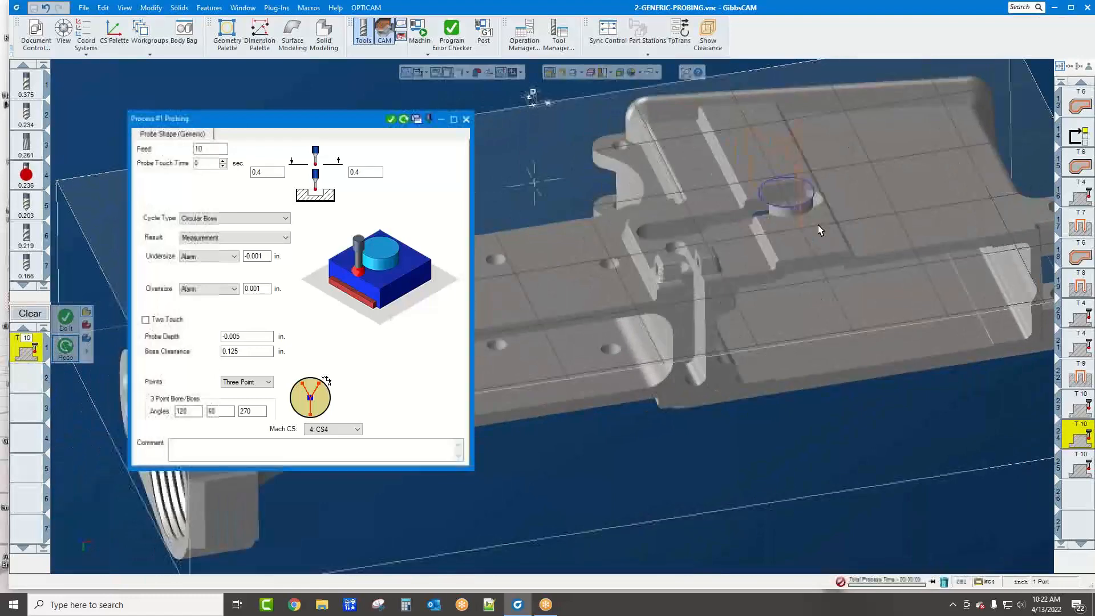
Load the twenty-fifth operation and review its rectangle boss probing settings alongside the toolpath around the rectangular boss
click(1076, 469)
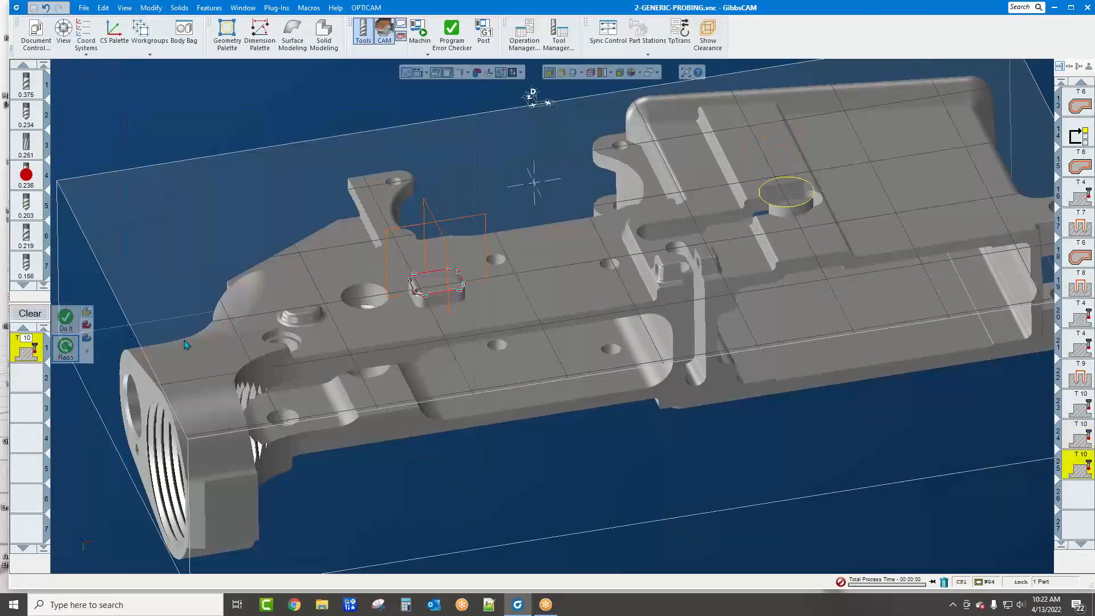
middle_drag(183, 337, 181, 349)
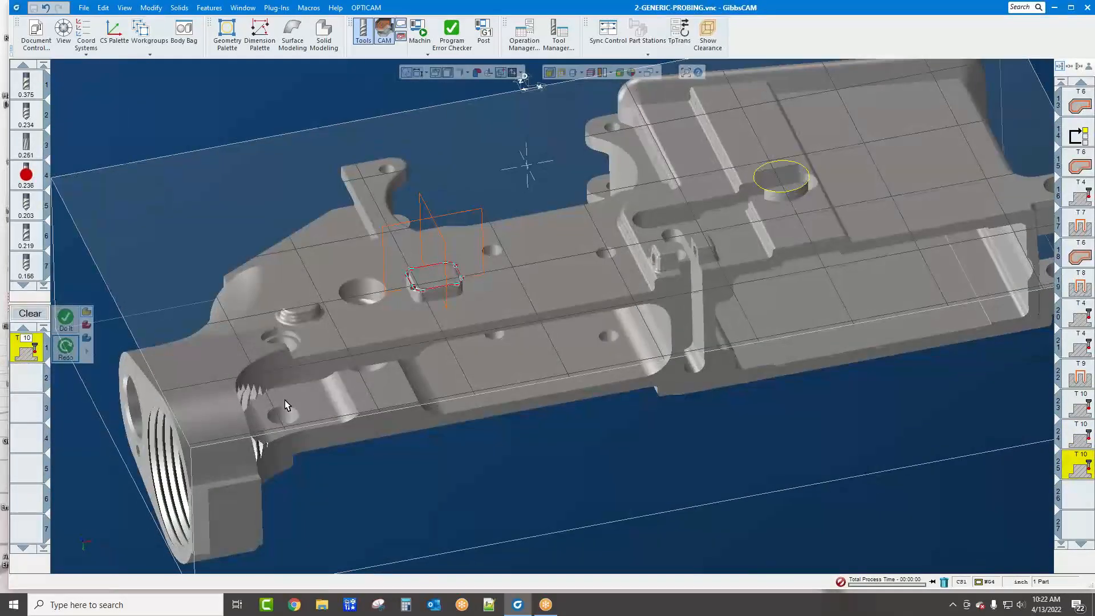
double_click(24, 355)
middle_drag(548, 426, 705, 423)
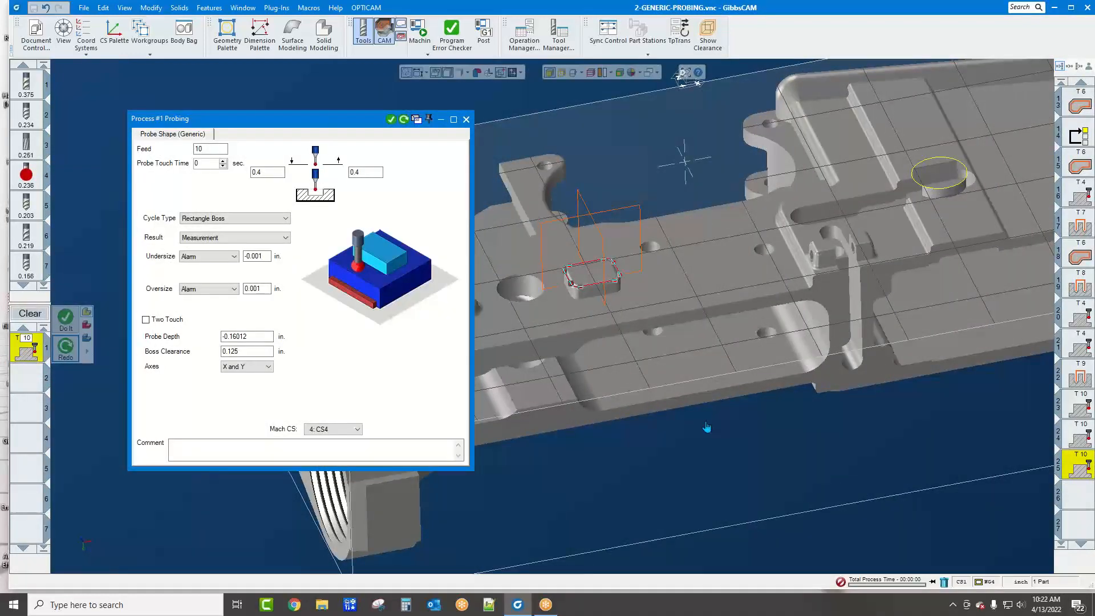
middle_drag(706, 423, 761, 428)
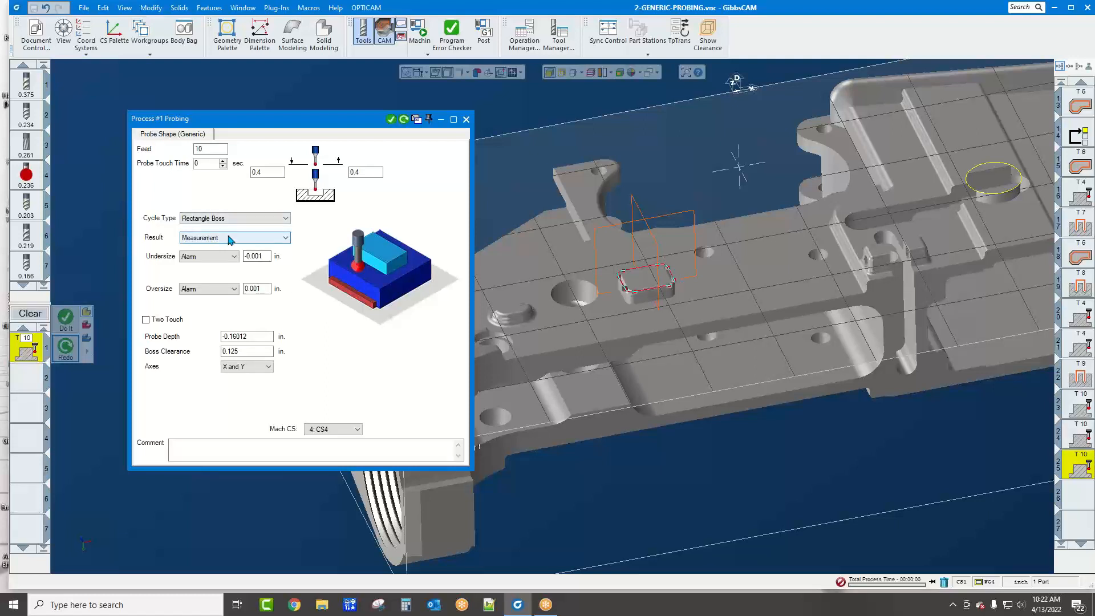
Switch the rectangle boss probing axes to X Only and then to Y Only, and regenerate the toolpath
click(246, 366)
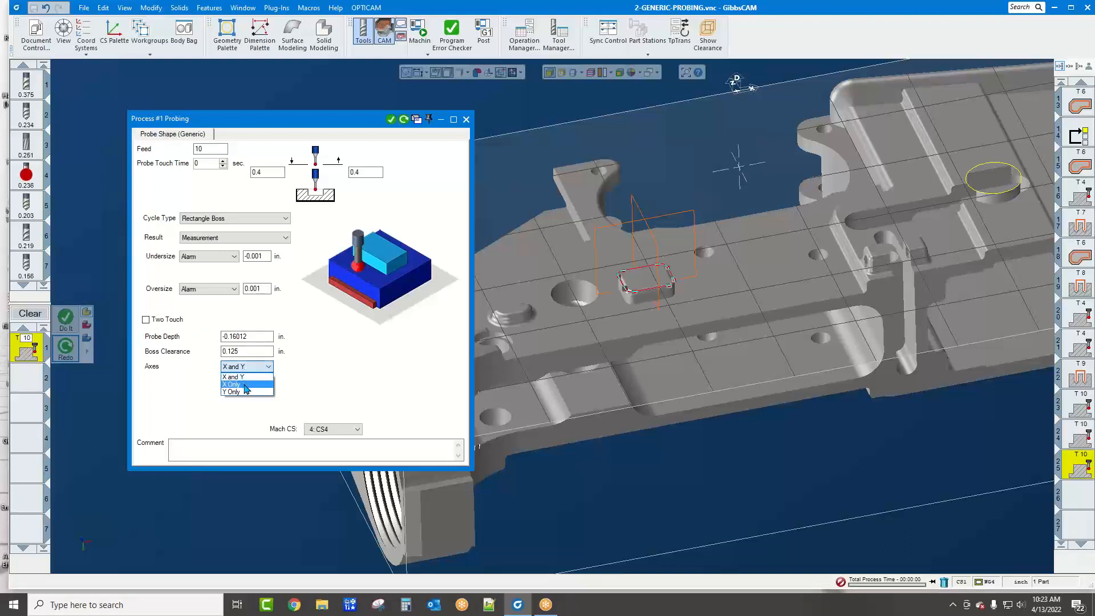
click(245, 384)
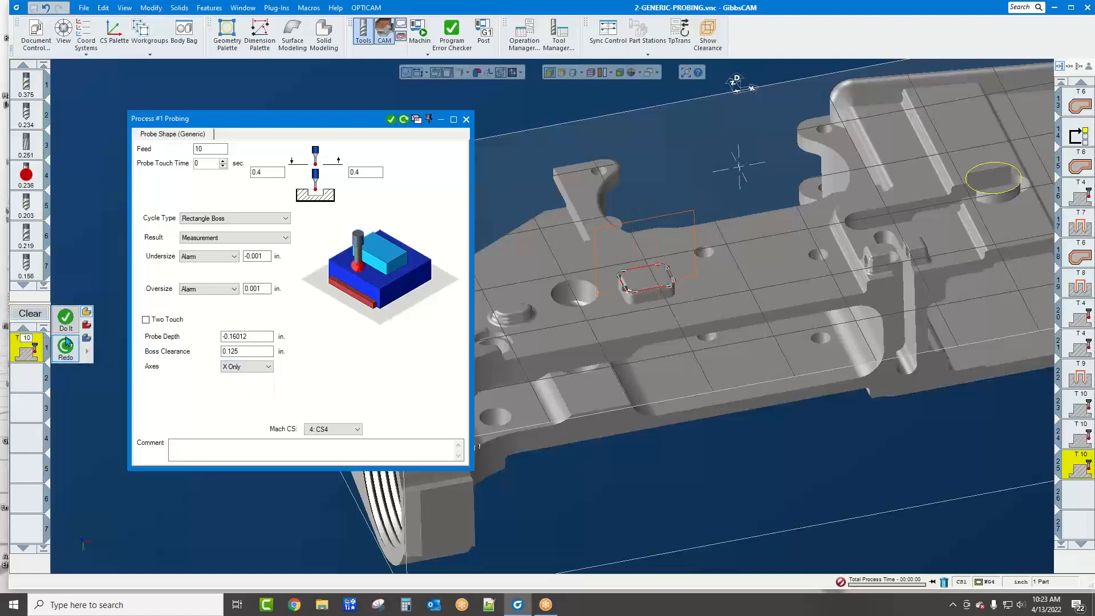
click(240, 367)
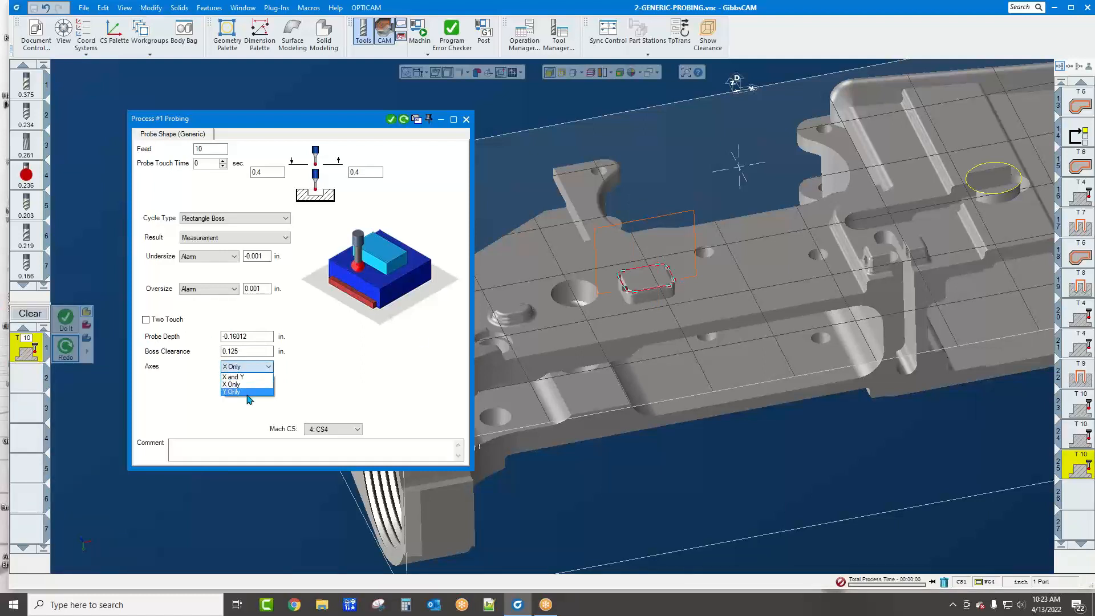
click(238, 393)
click(65, 349)
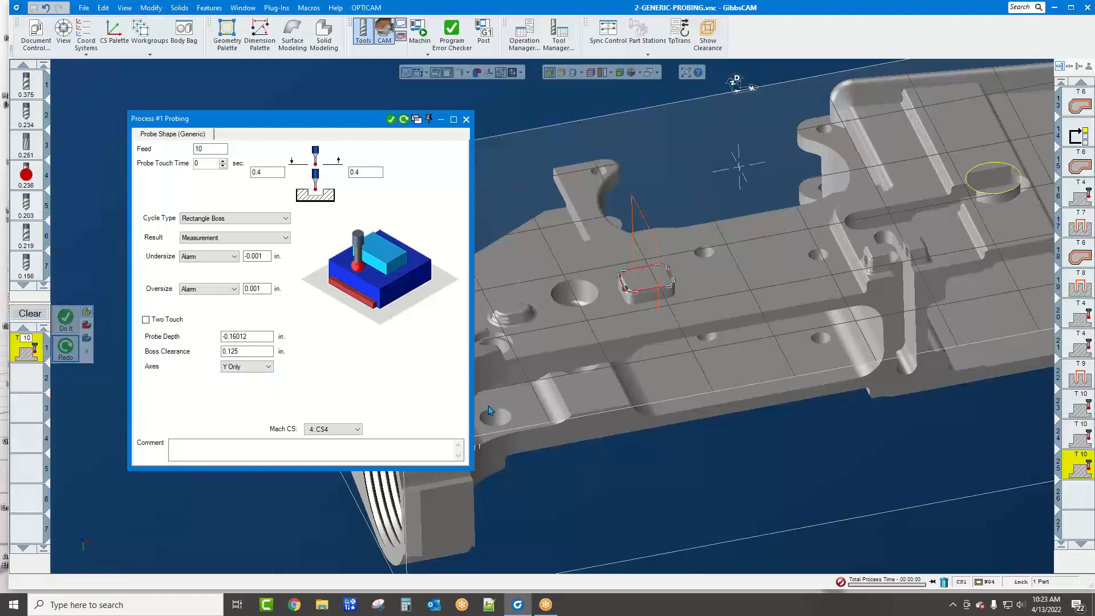
click(466, 120)
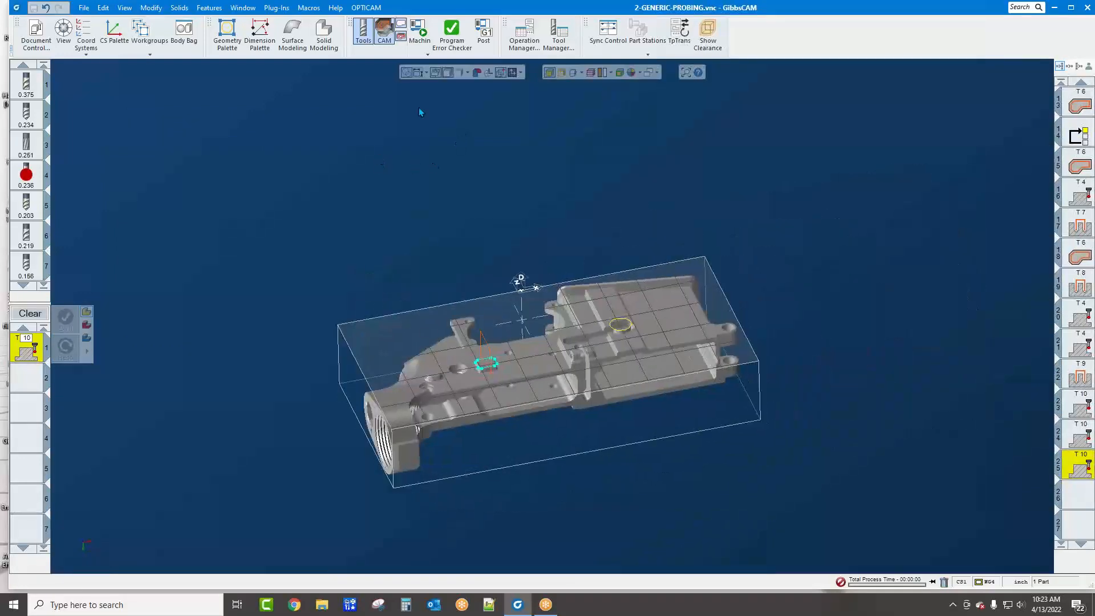
Try to load the Doosan DVF 5000 5-Axis Mill model in the machine simulation
click(419, 30)
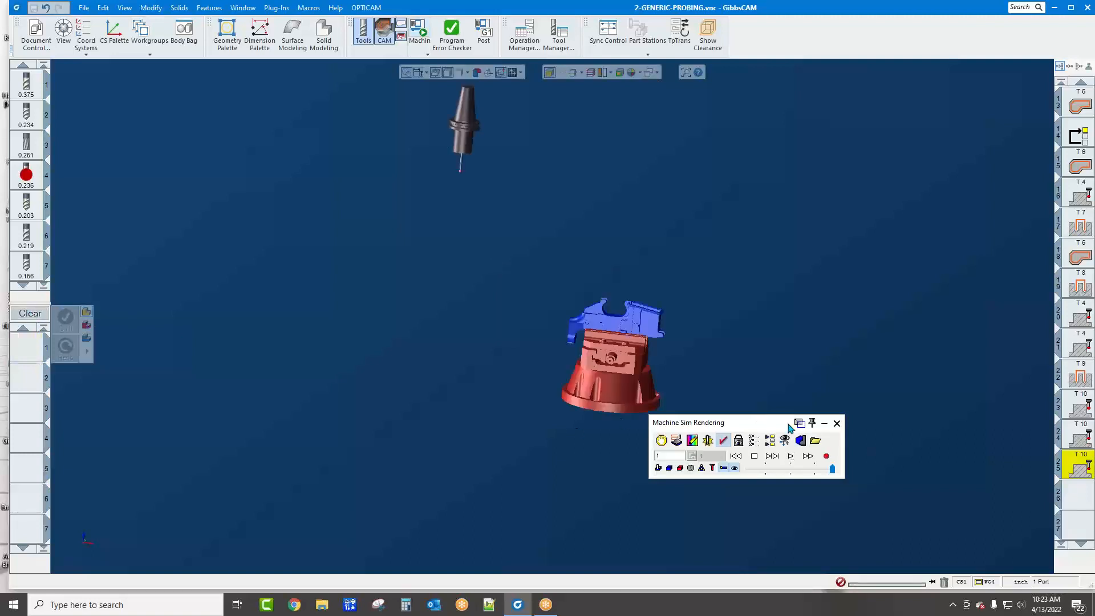
click(816, 440)
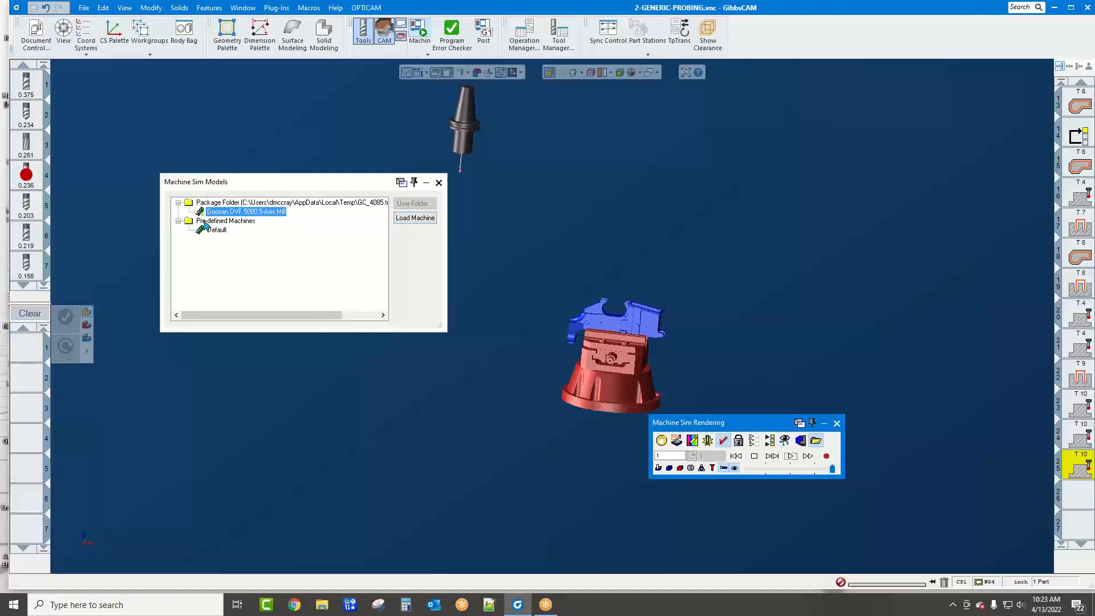
click(220, 215)
click(401, 218)
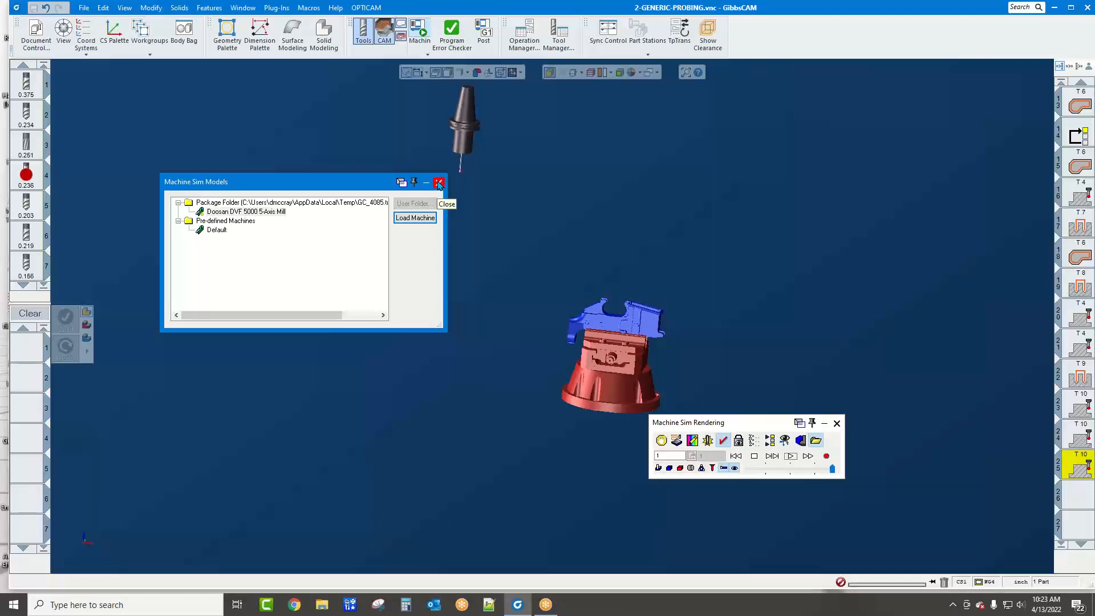
click(438, 183)
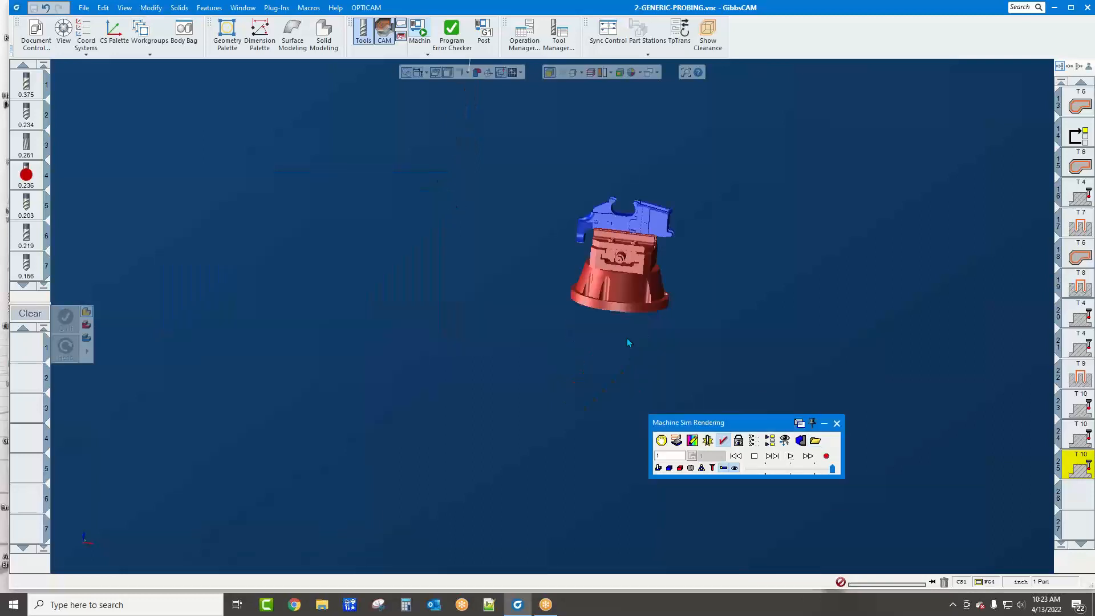
click(816, 441)
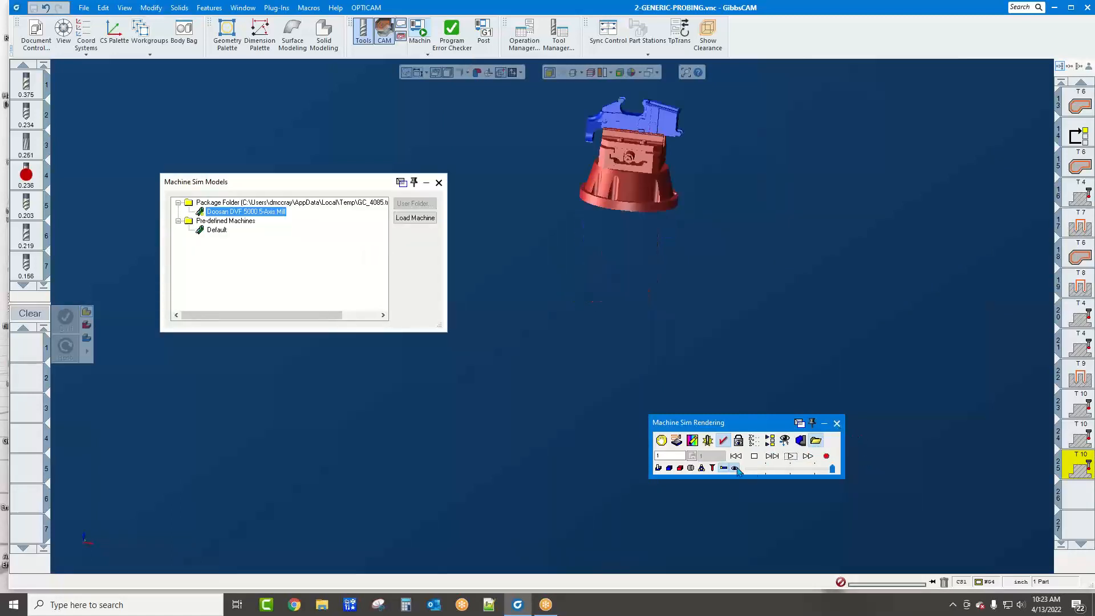
click(837, 423)
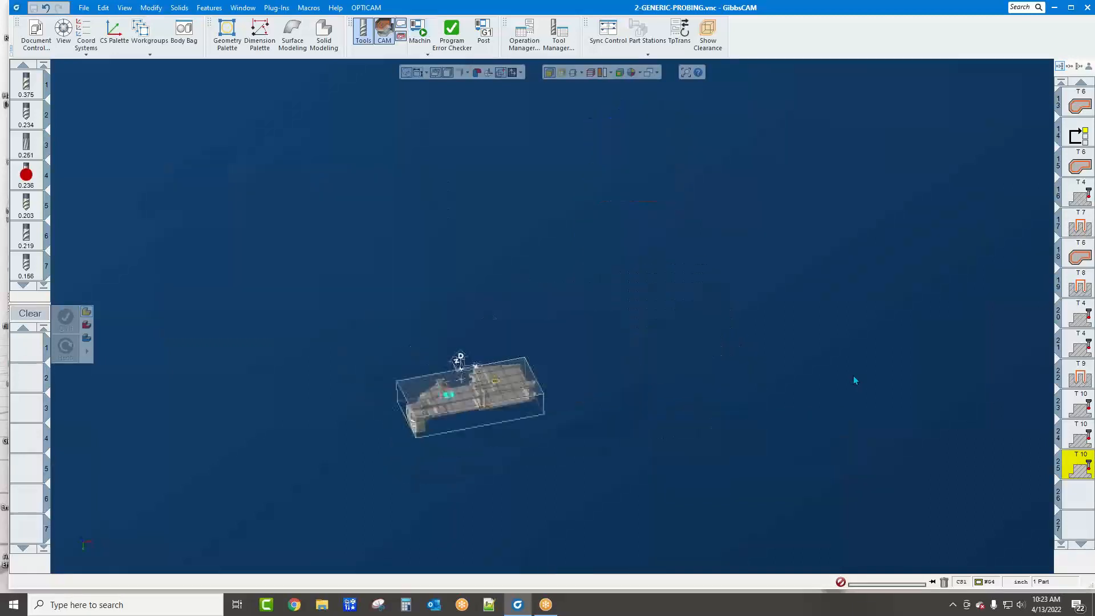
Restart the machine simulation and load the Doosan DVF 5000 5-Axis Mill model again
click(425, 52)
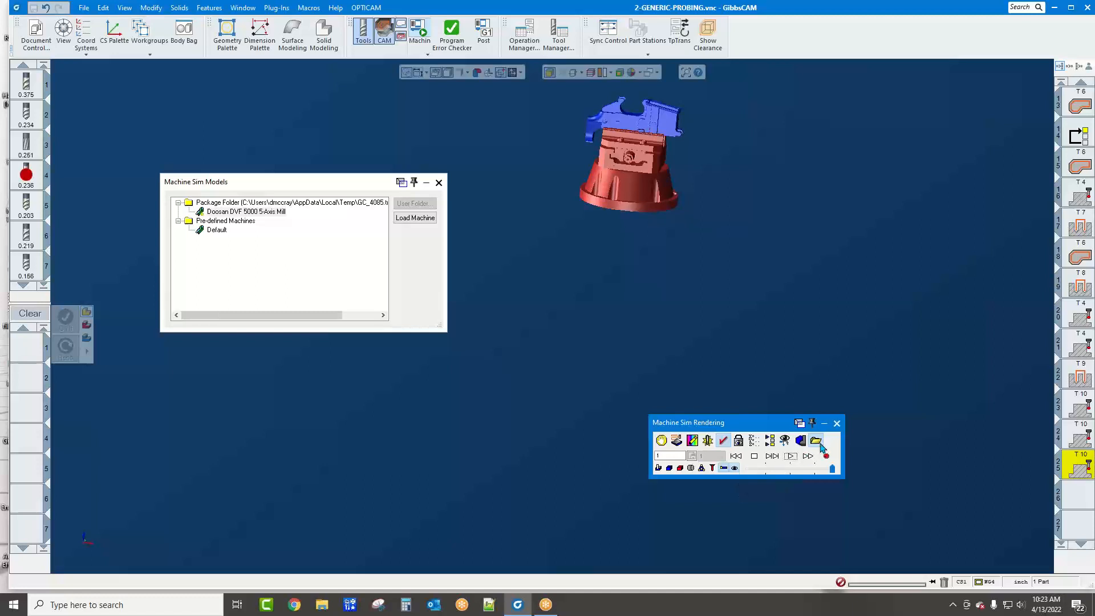
click(240, 212)
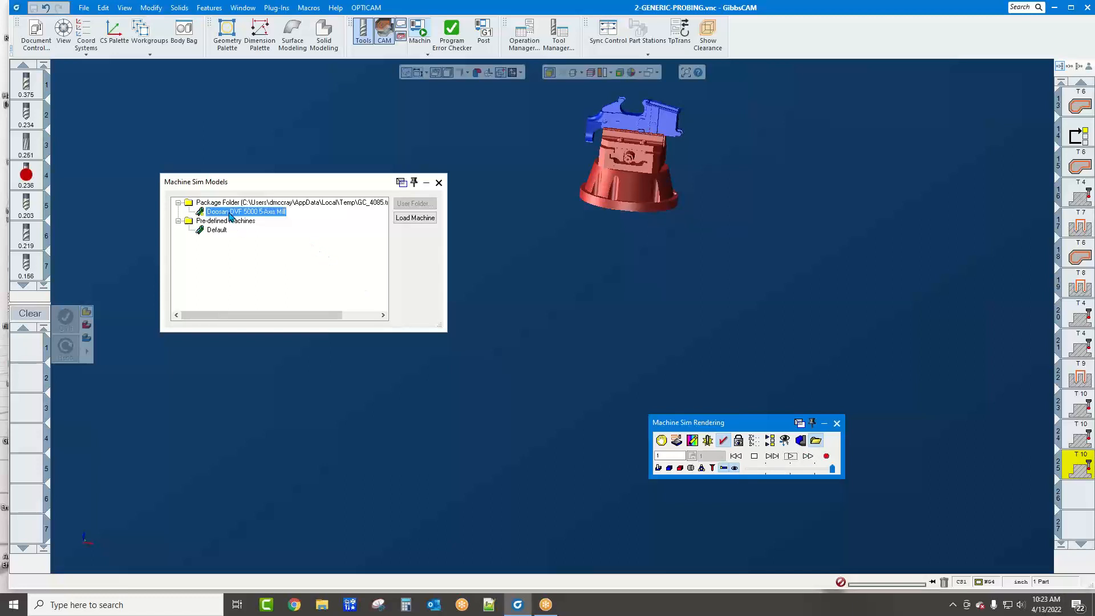
click(415, 218)
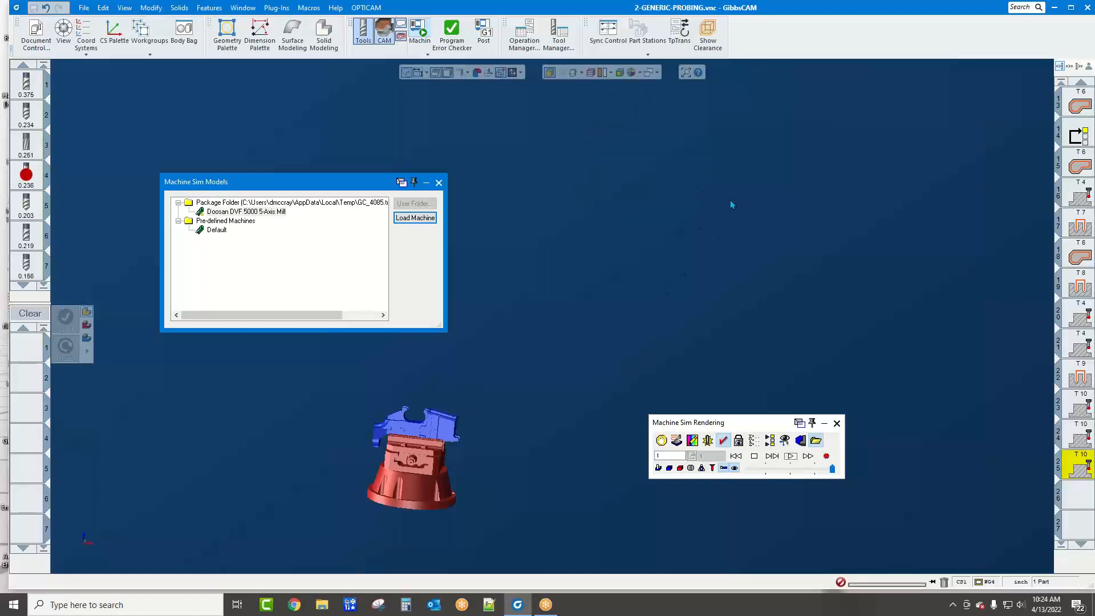
click(439, 183)
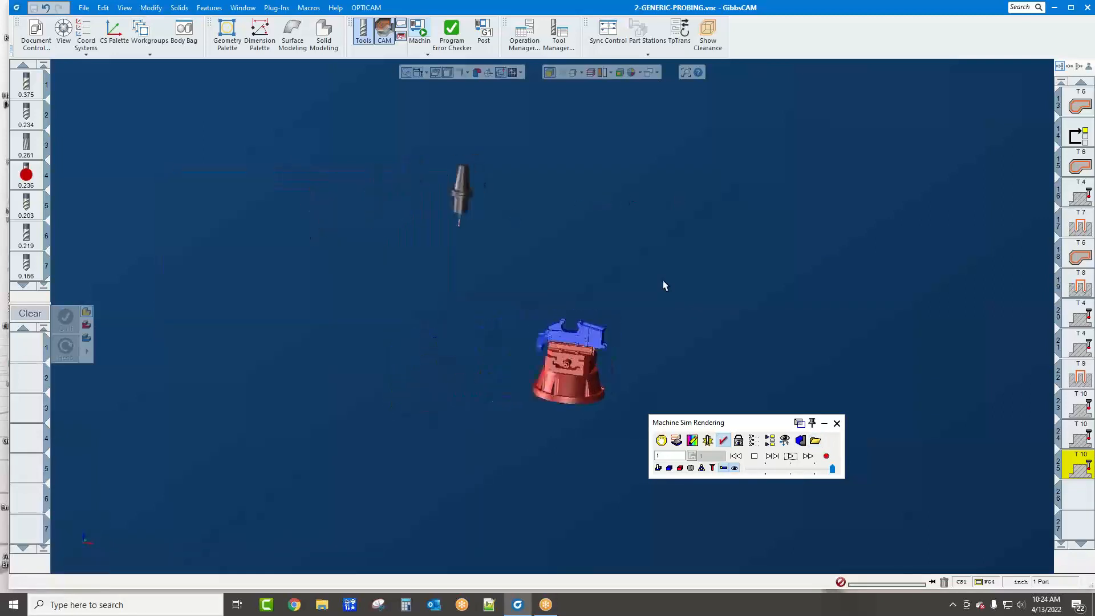
Run the machine simulation at a reduced speed to watch the probe move around the finished part shape
click(771, 469)
click(795, 458)
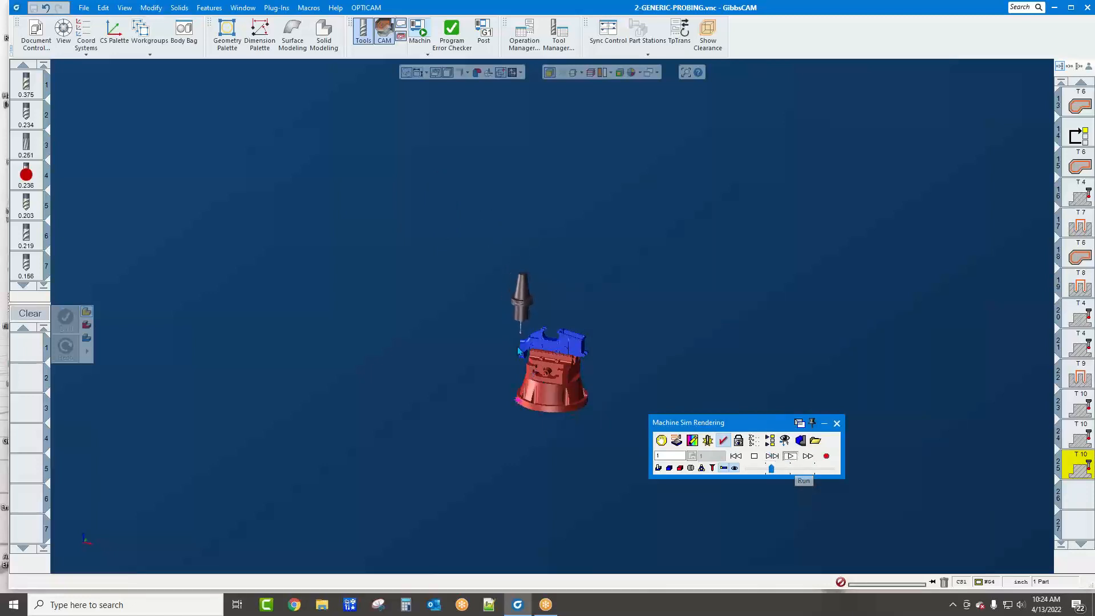
click(837, 423)
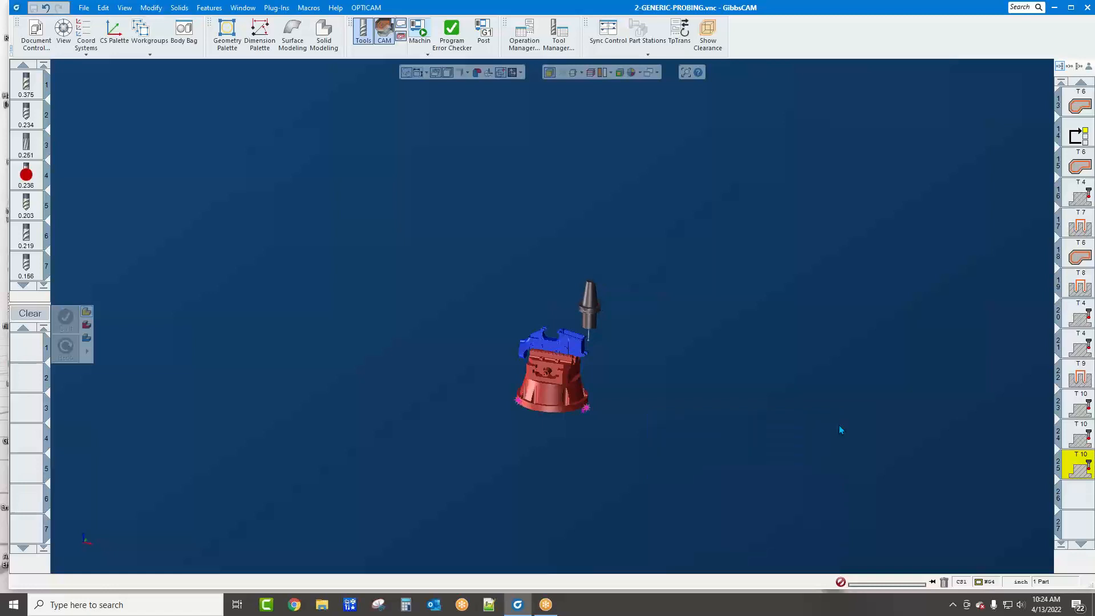
Change the bagged Extrude+Import body's type to Part in its properties
click(152, 45)
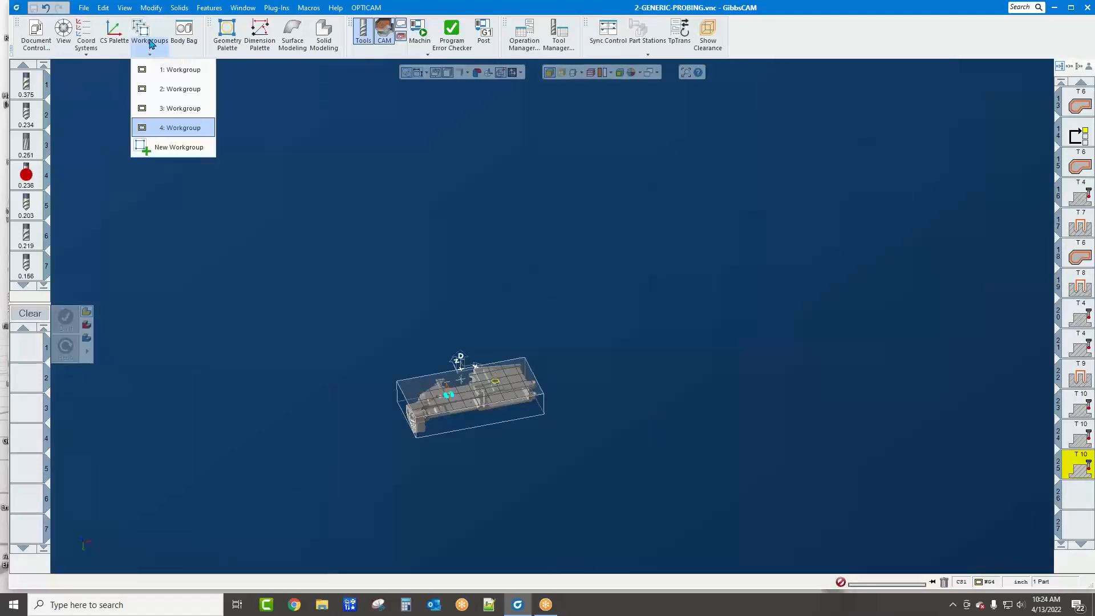
click(184, 34)
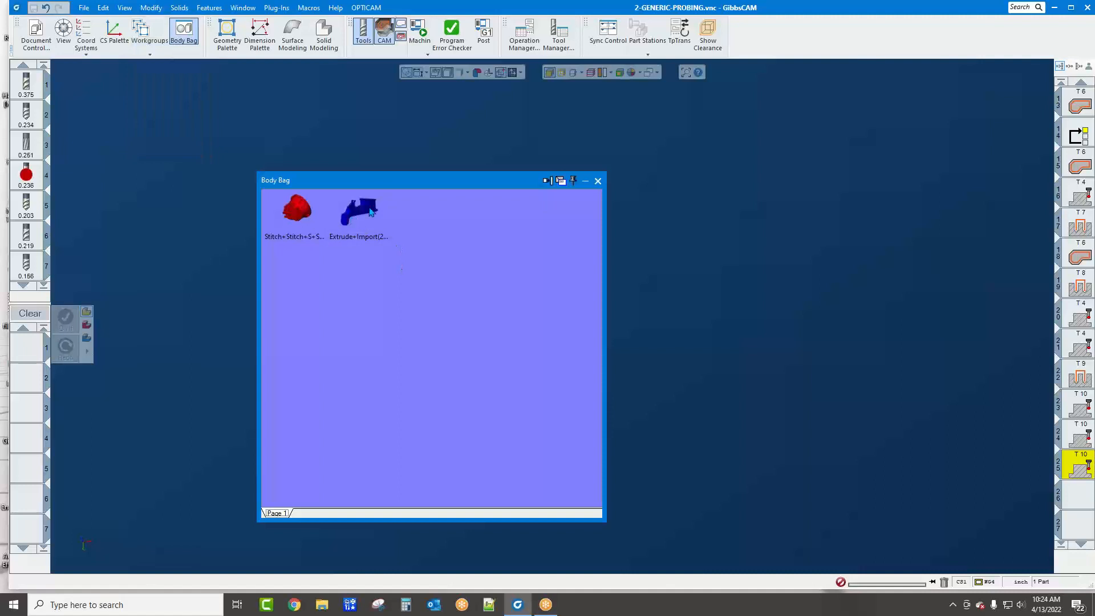
right_click(369, 209)
click(391, 256)
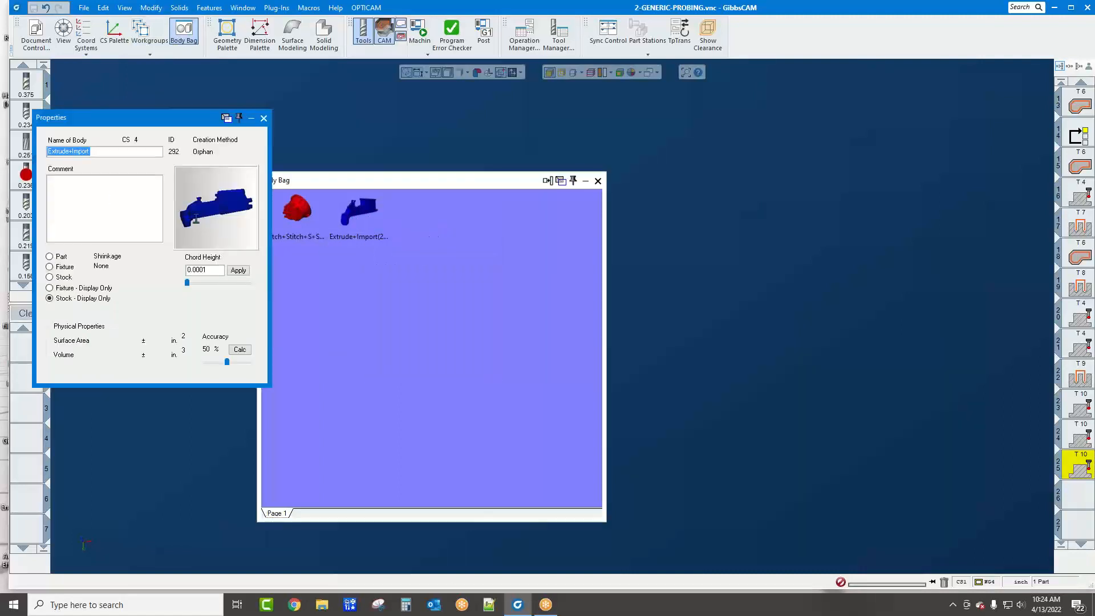
click(105, 279)
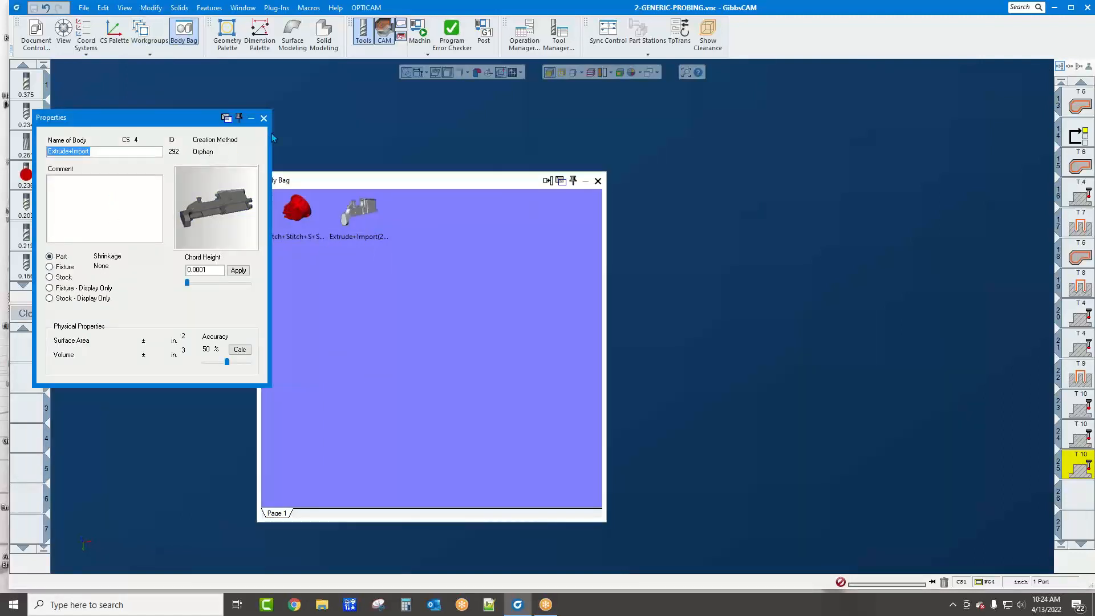
click(263, 118)
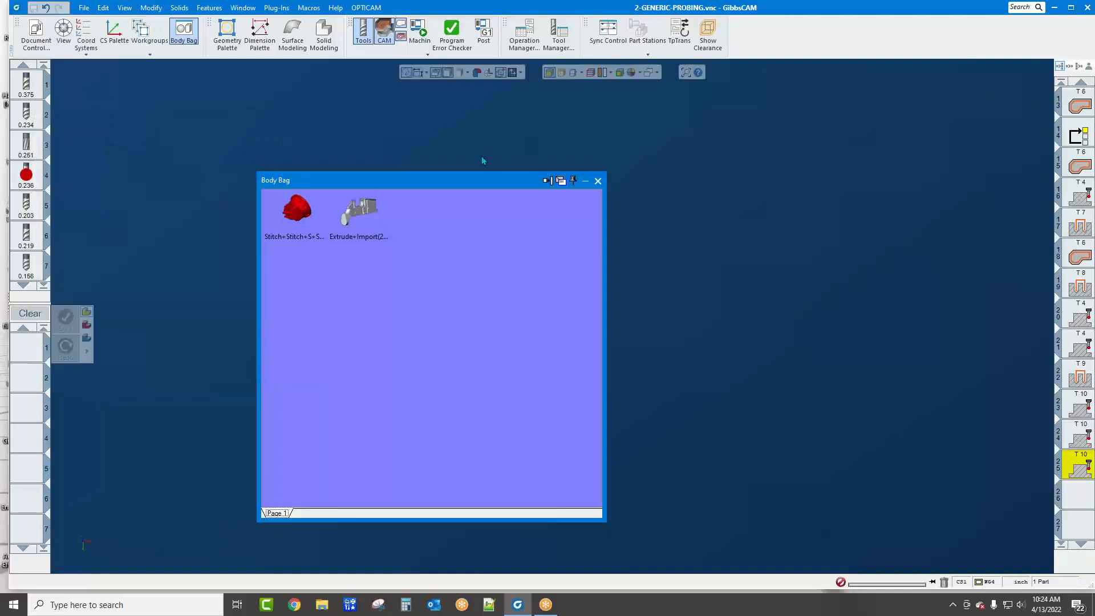
click(598, 181)
Simulate the probing slowly on the rectangular stock block, advancing through the operations to examine the touch points near its corners
click(423, 34)
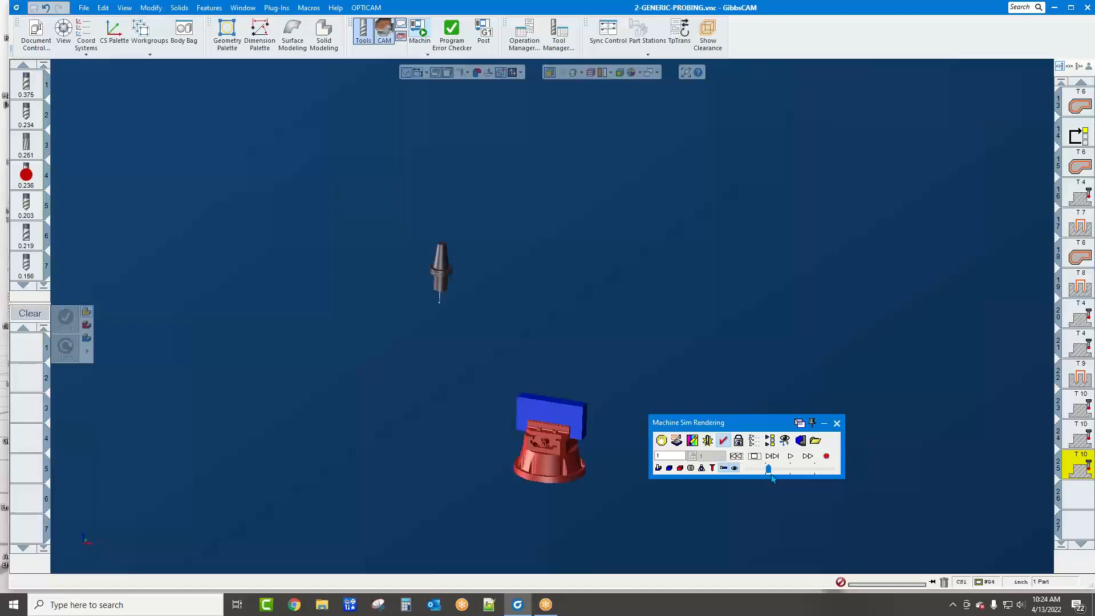
drag(769, 469, 763, 469)
click(790, 457)
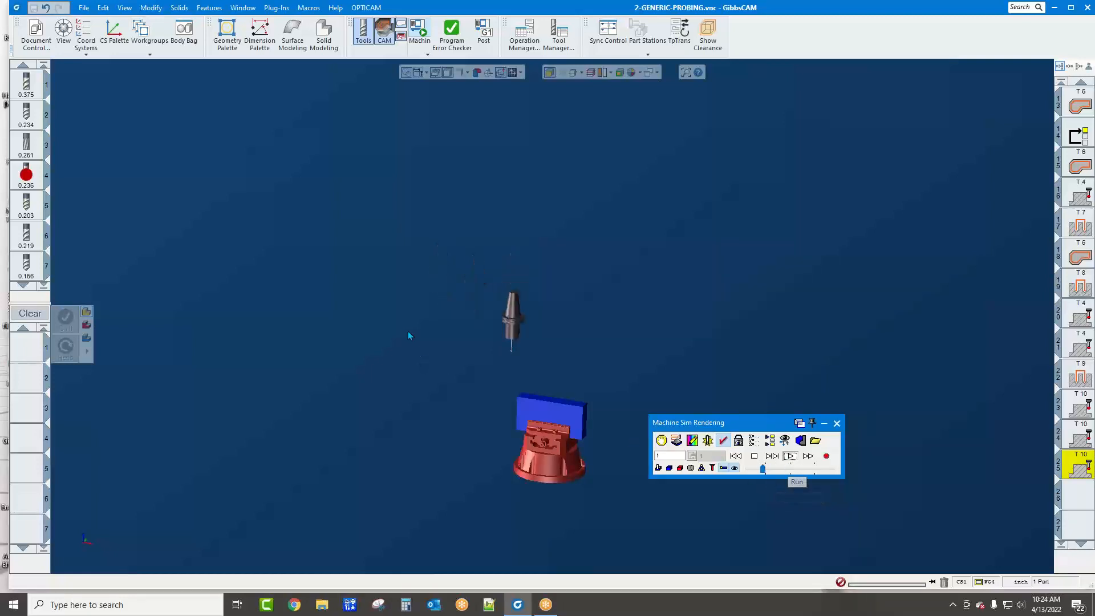
drag(426, 341, 530, 419)
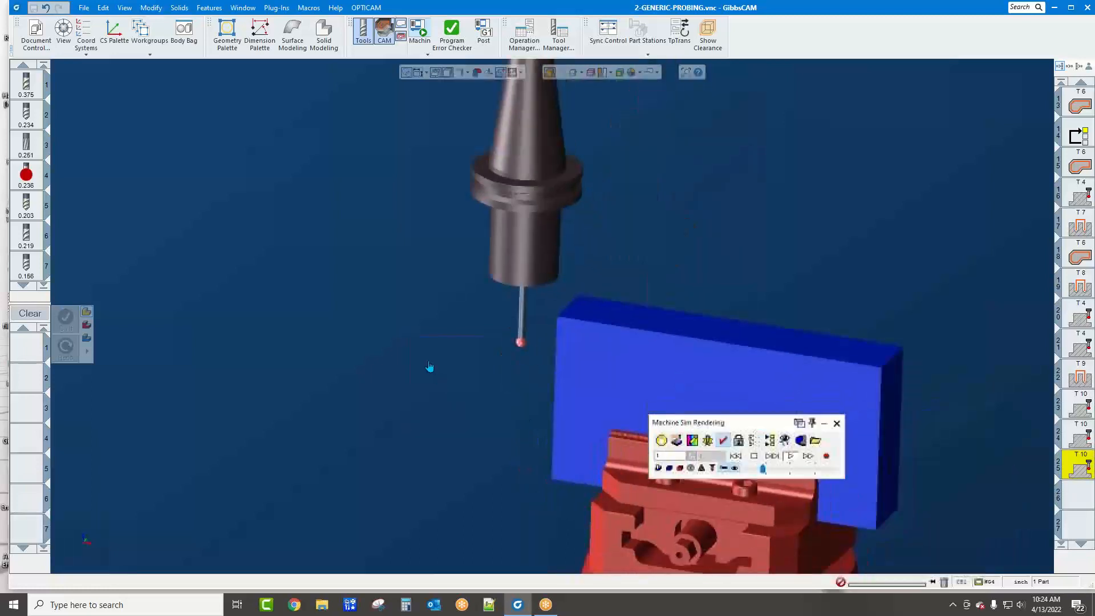
middle_drag(549, 378, 745, 421)
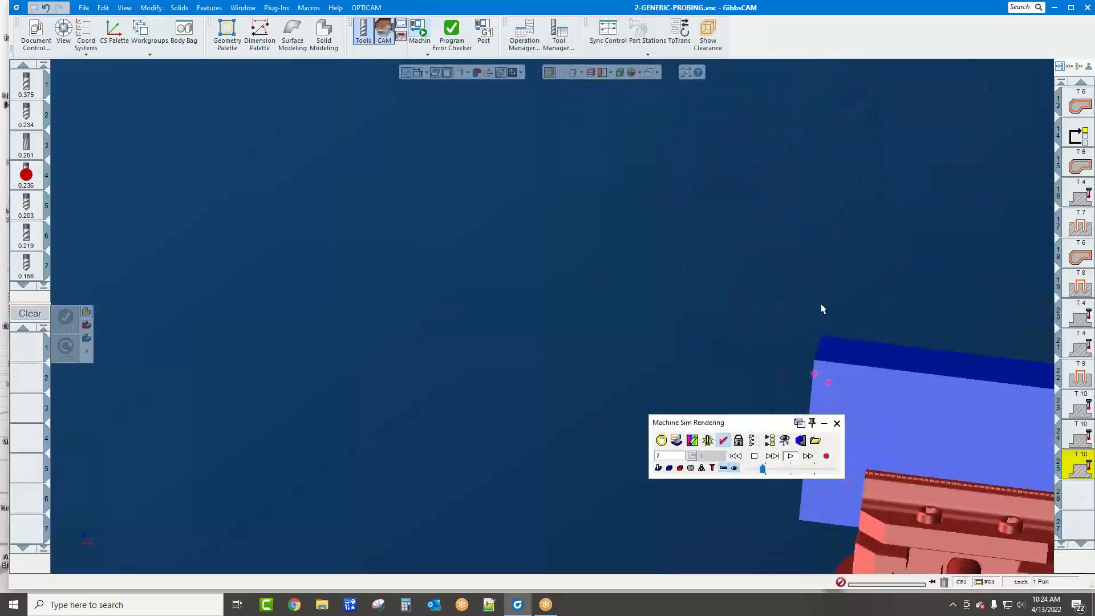
middle_drag(822, 308, 348, 239)
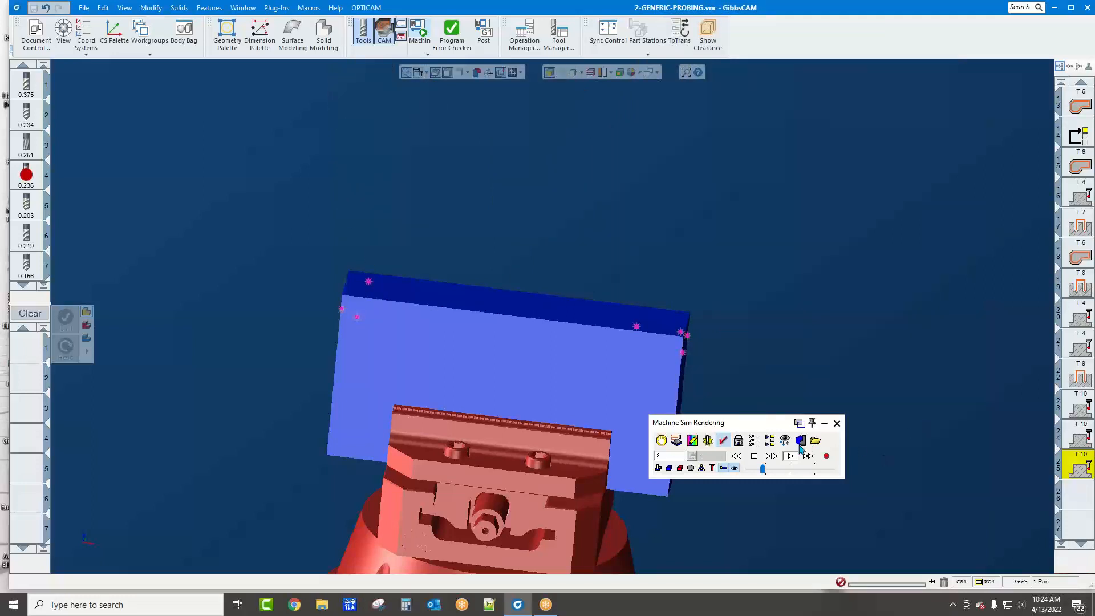
click(771, 456)
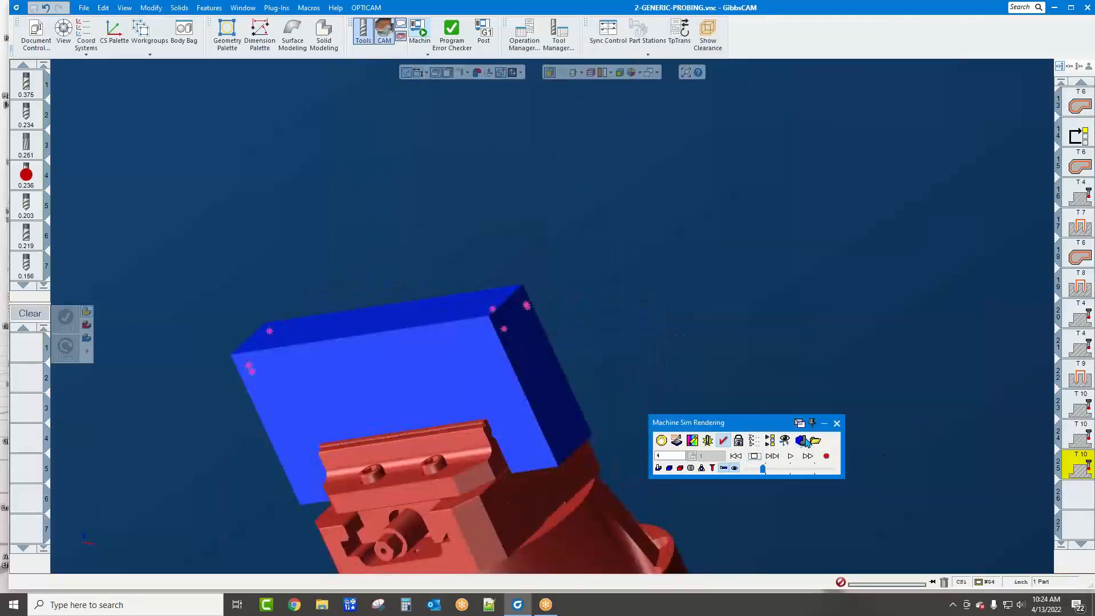
click(836, 423)
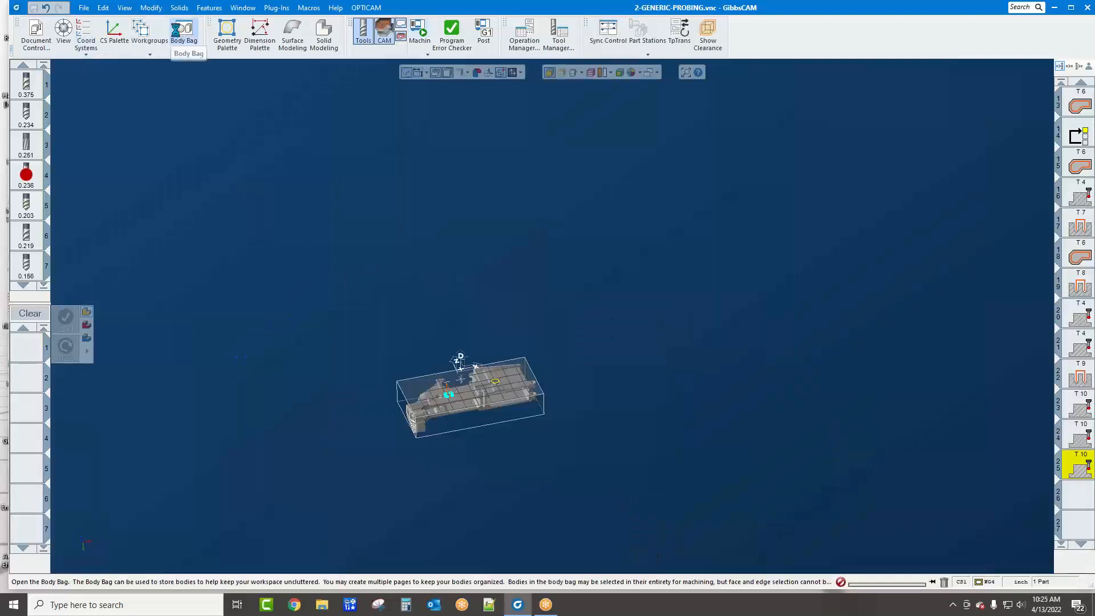
Set the bagged Extrude+Import body's type back to Stock - Display Only
click(184, 32)
right_click(360, 219)
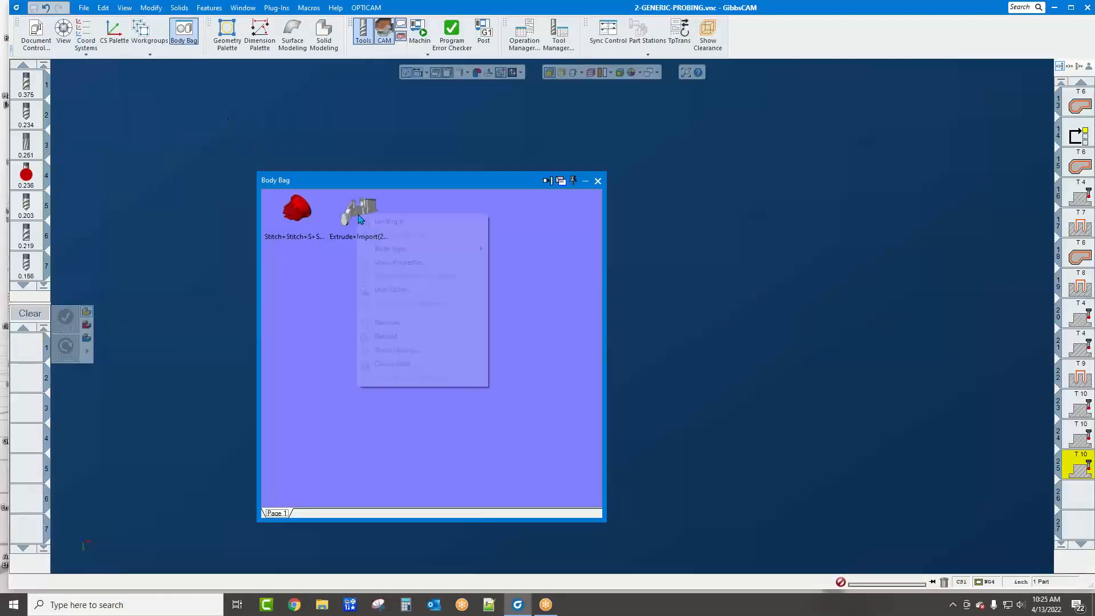
mouse_move(404, 247)
click(538, 303)
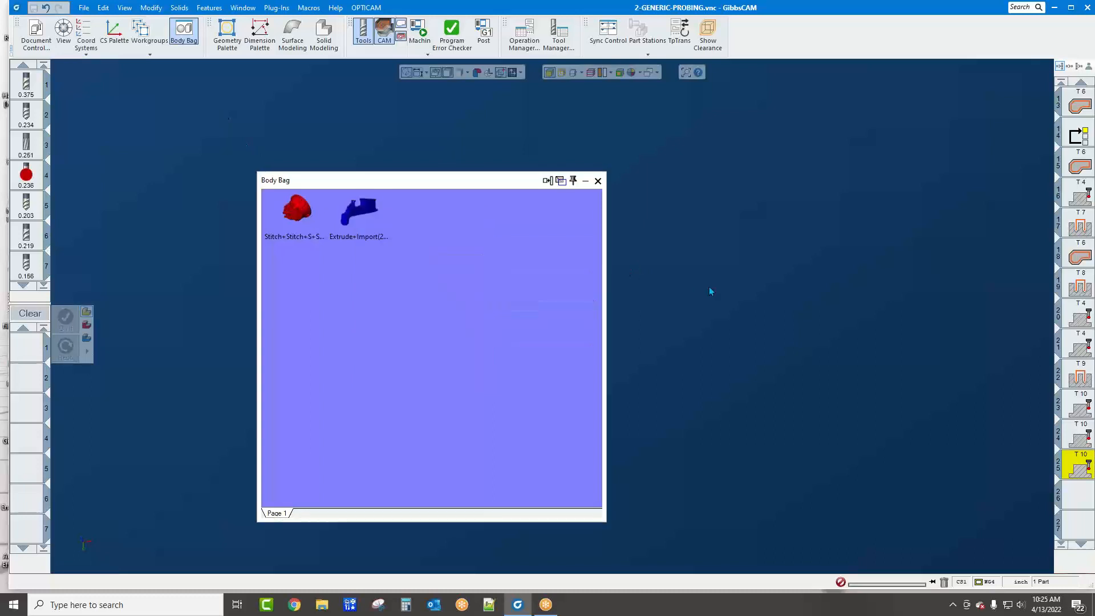
click(598, 181)
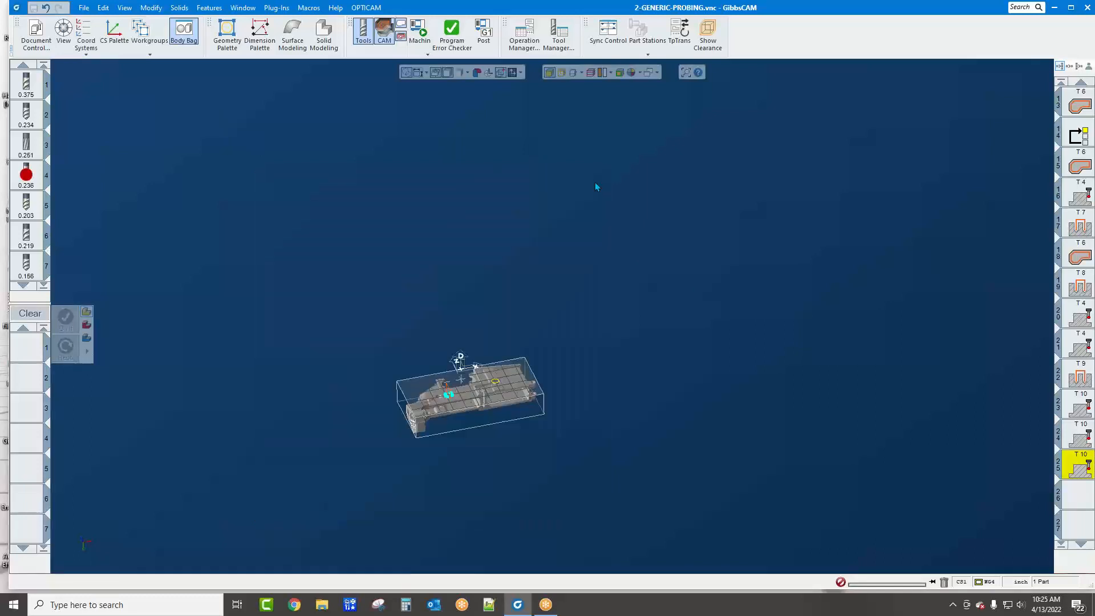
Reopen the part file 2-GENERIC-PROBING.vnc using the GibbsCAM (*.vnc) file type and show the model in an isometric view
click(418, 31)
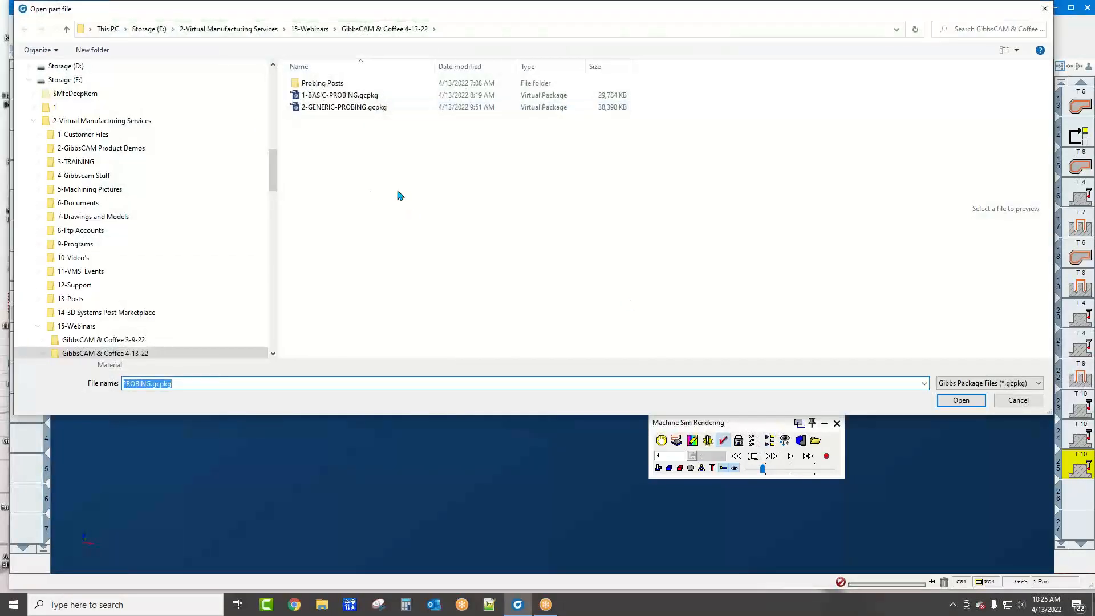
click(997, 387)
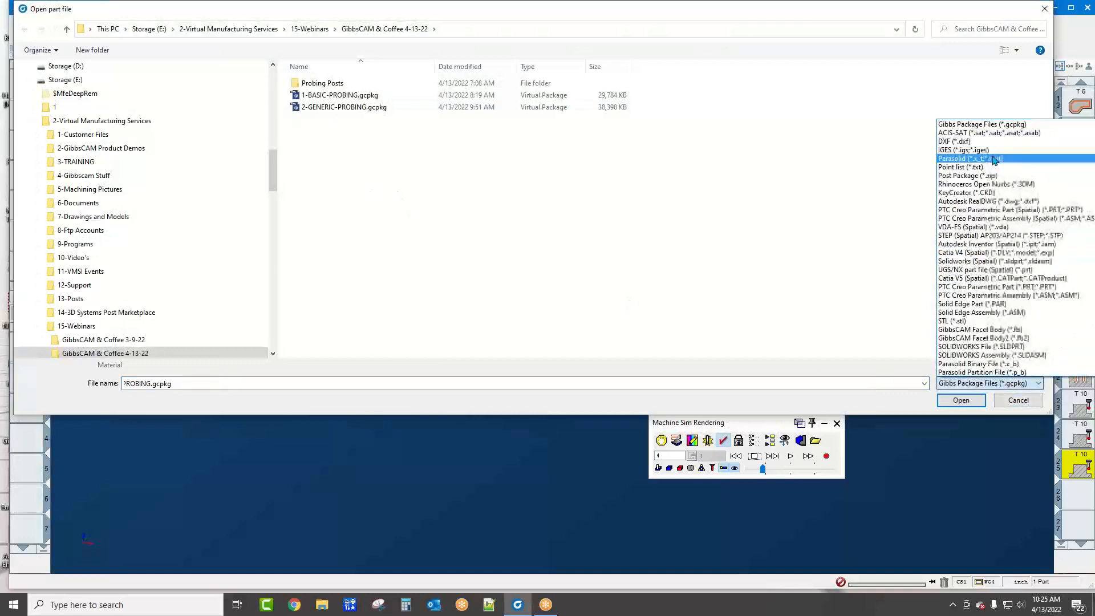
click(984, 124)
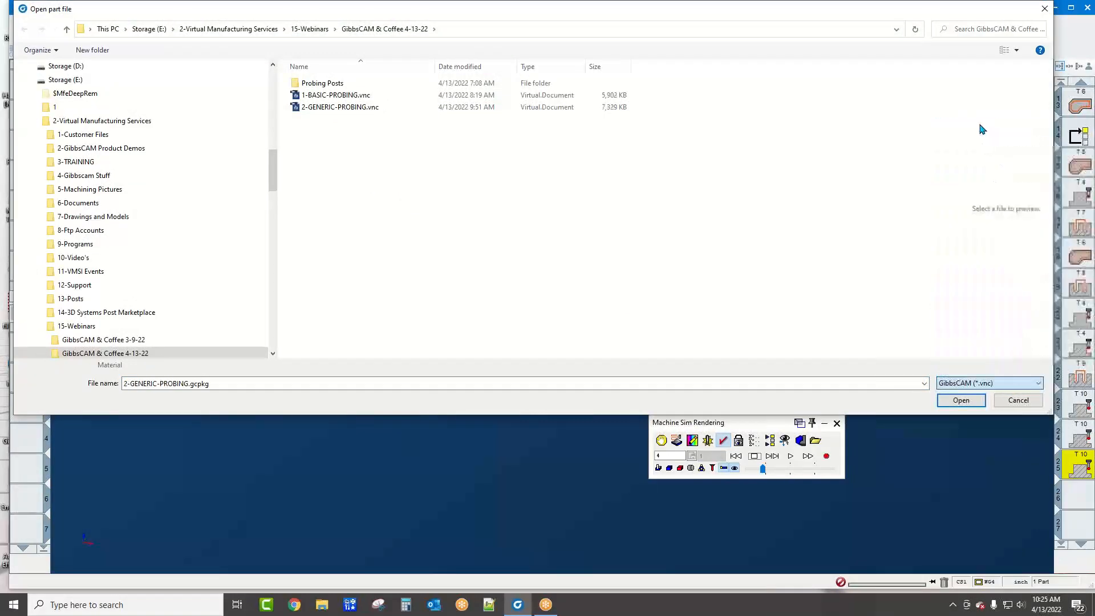
click(370, 107)
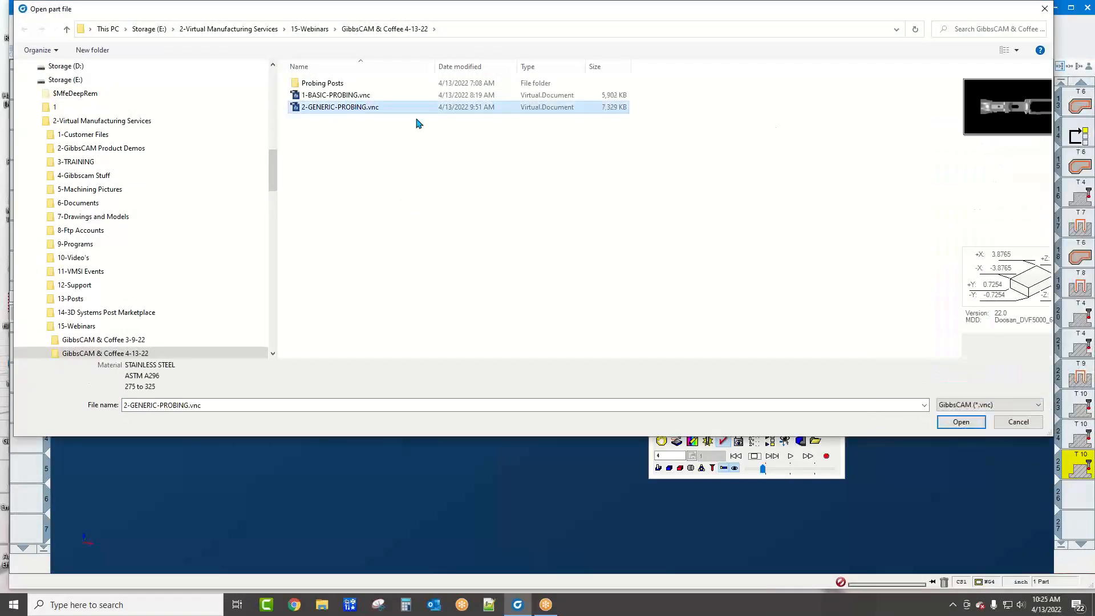
double_click(468, 108)
click(558, 298)
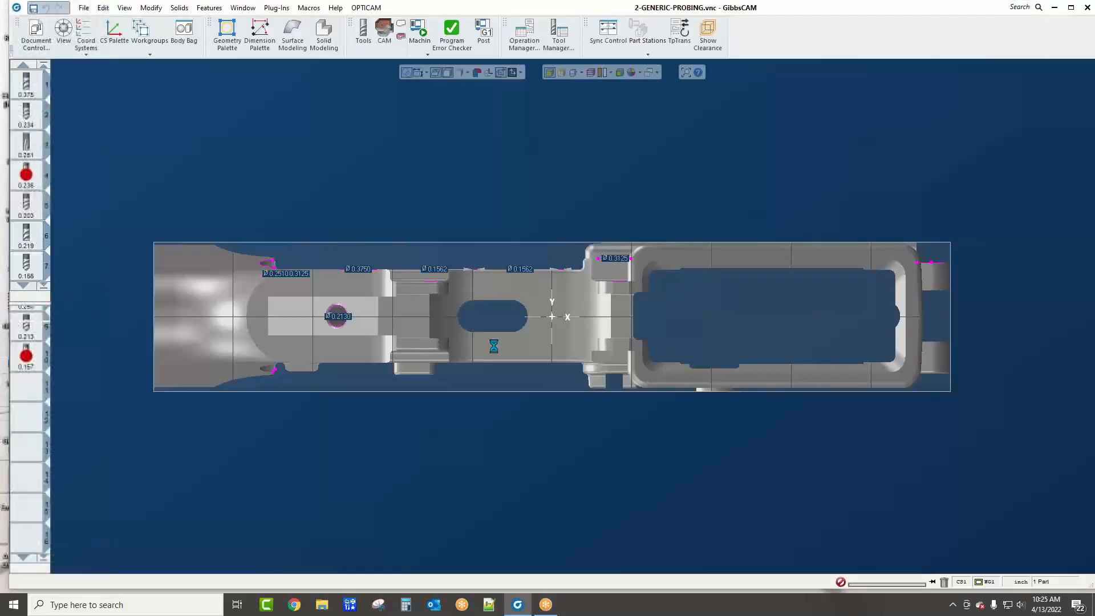
key(ctrl+i)
key(ctrl+u)
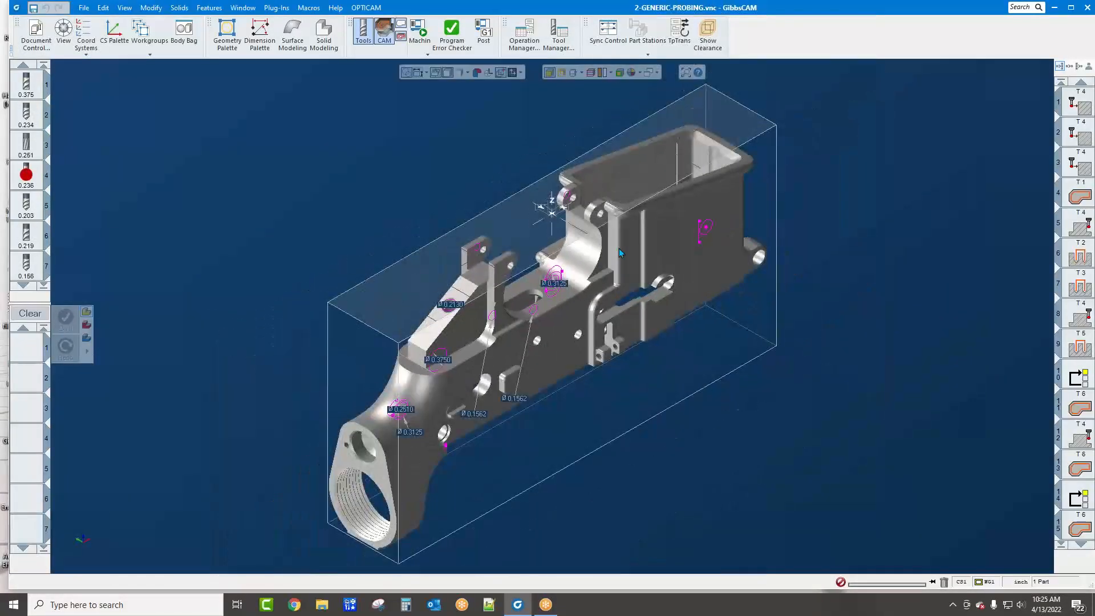
Start the machine simulation of the reopened part, reduce its playback speed and replay it from the first operation
click(425, 25)
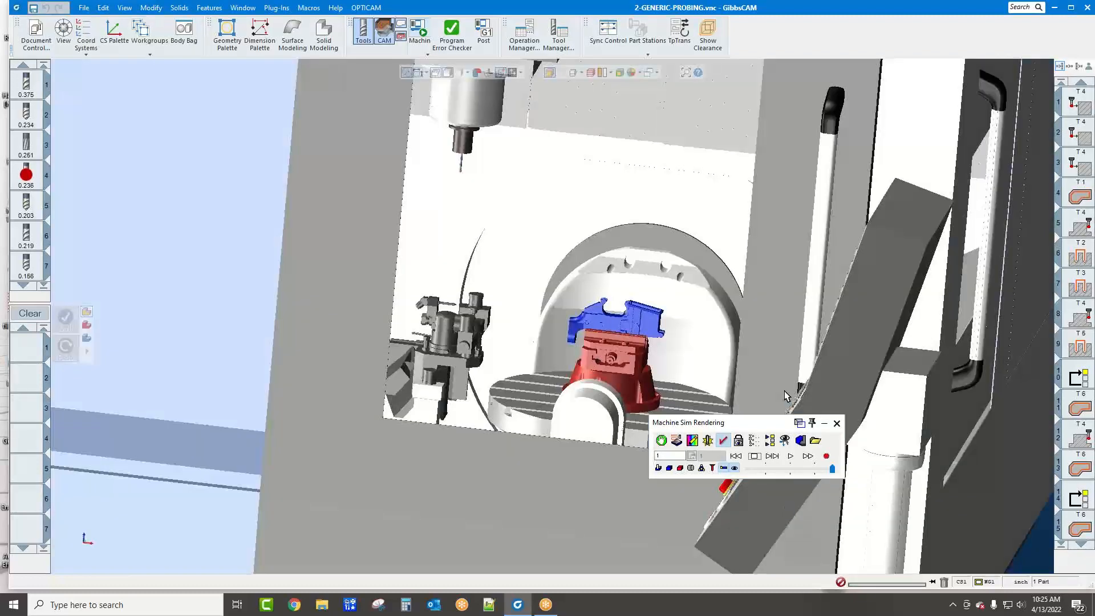
middle_drag(218, 282, 269, 391)
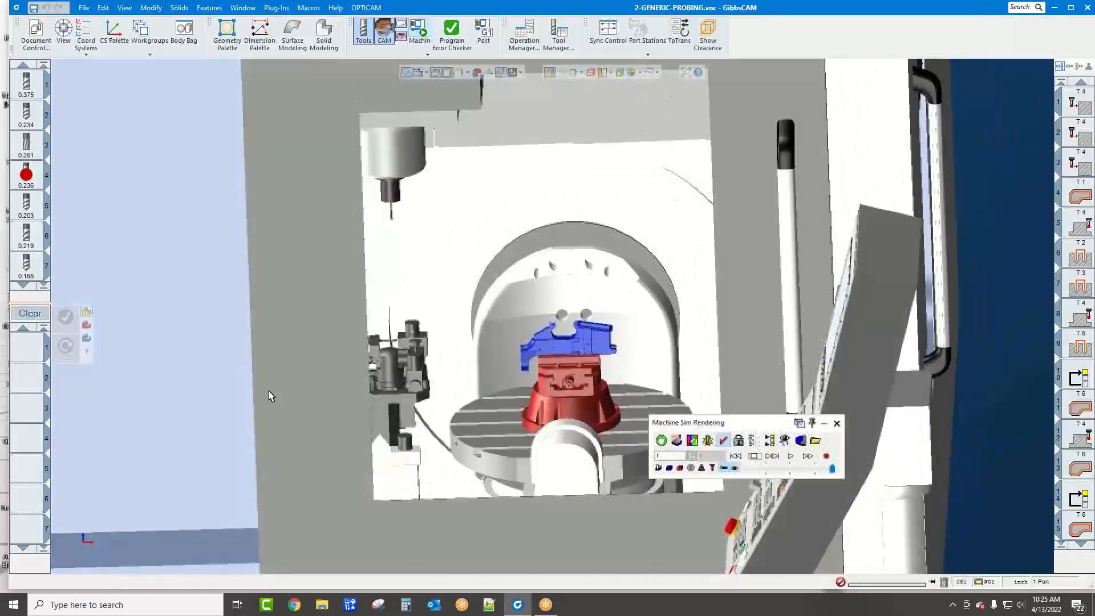
click(791, 456)
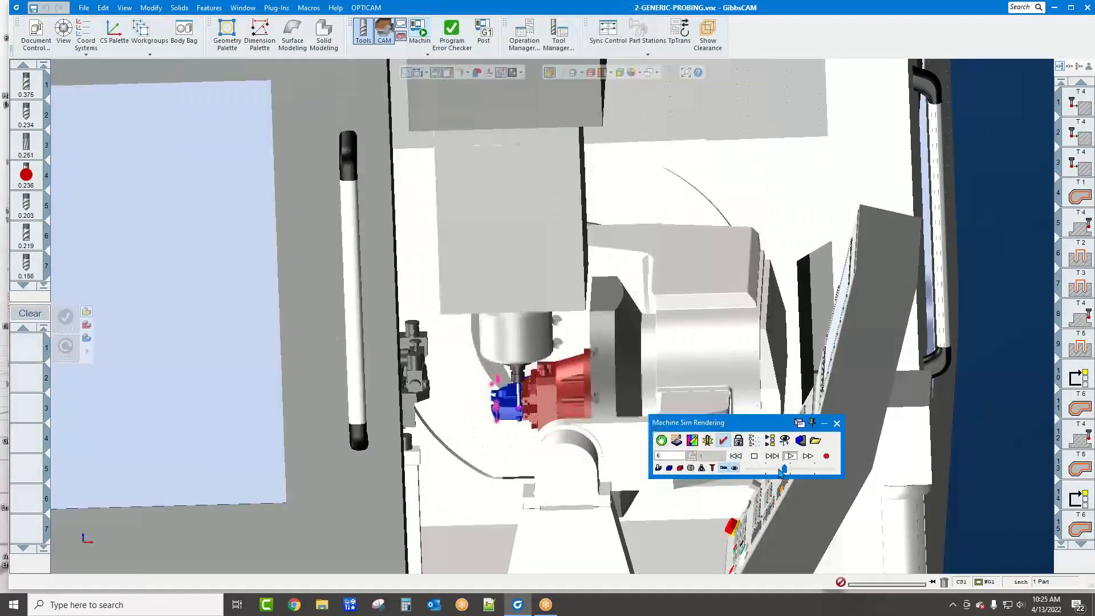
drag(784, 468, 757, 469)
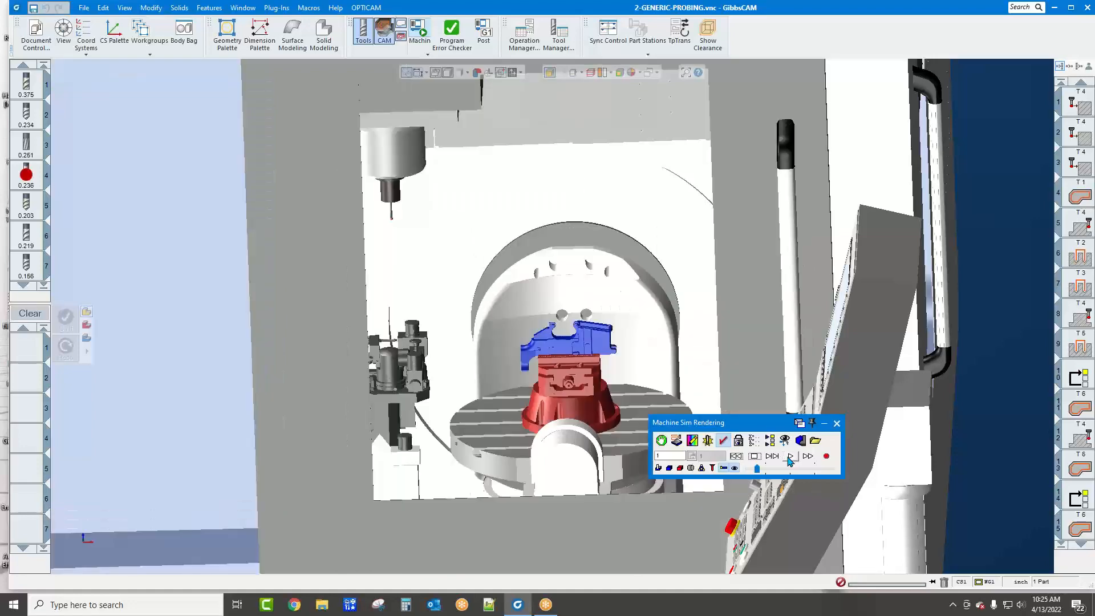
click(791, 460)
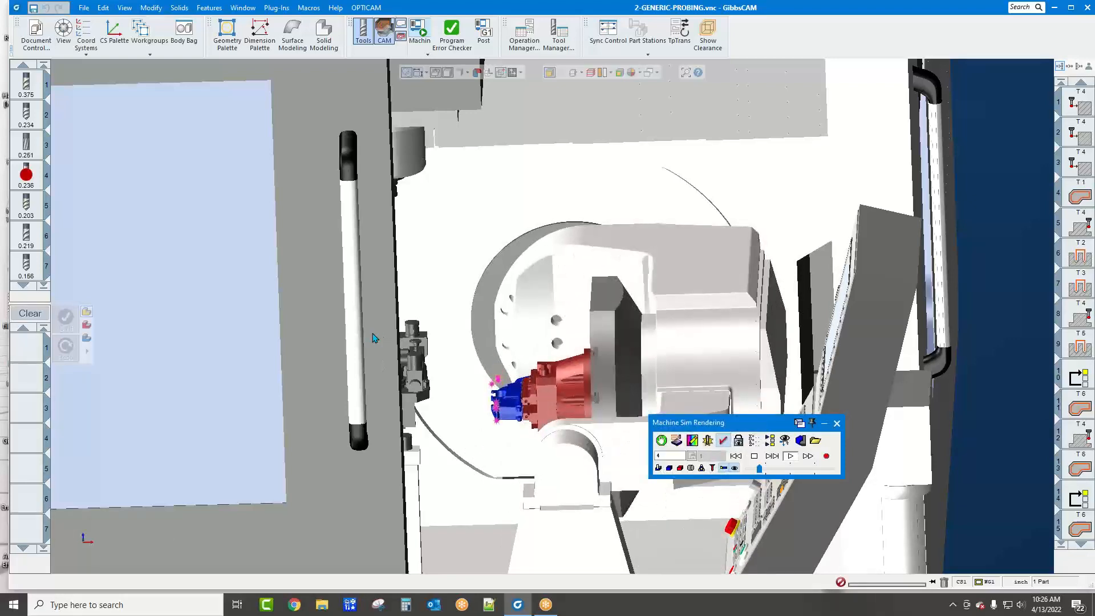
Examine the probing and machining moves up close to the program's end, gradually raising the simulation speed, and close the simulation
drag(373, 331, 638, 517)
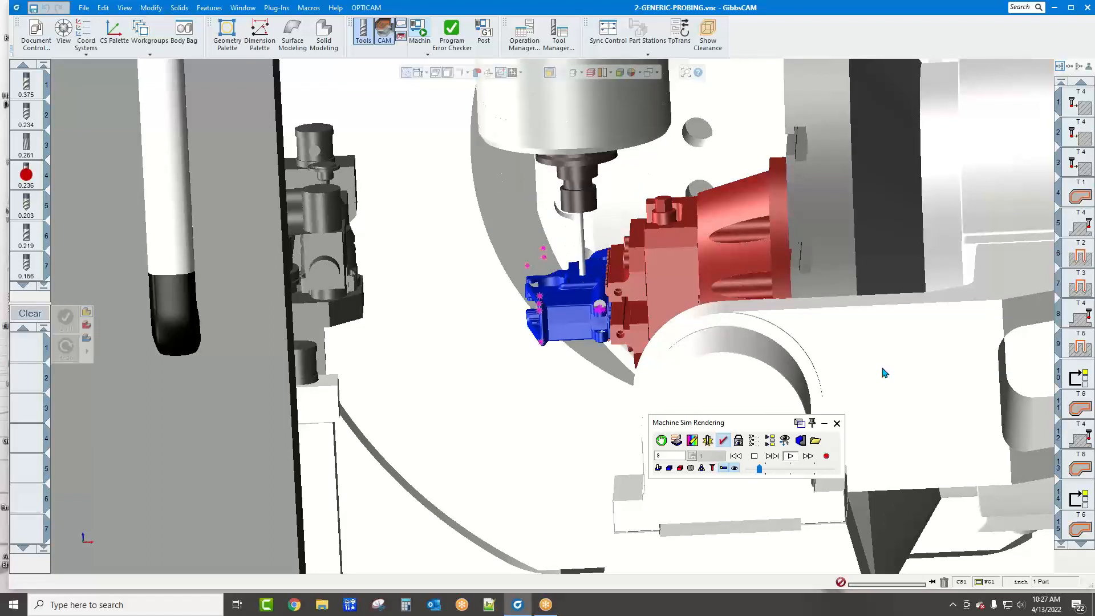
drag(759, 470, 766, 472)
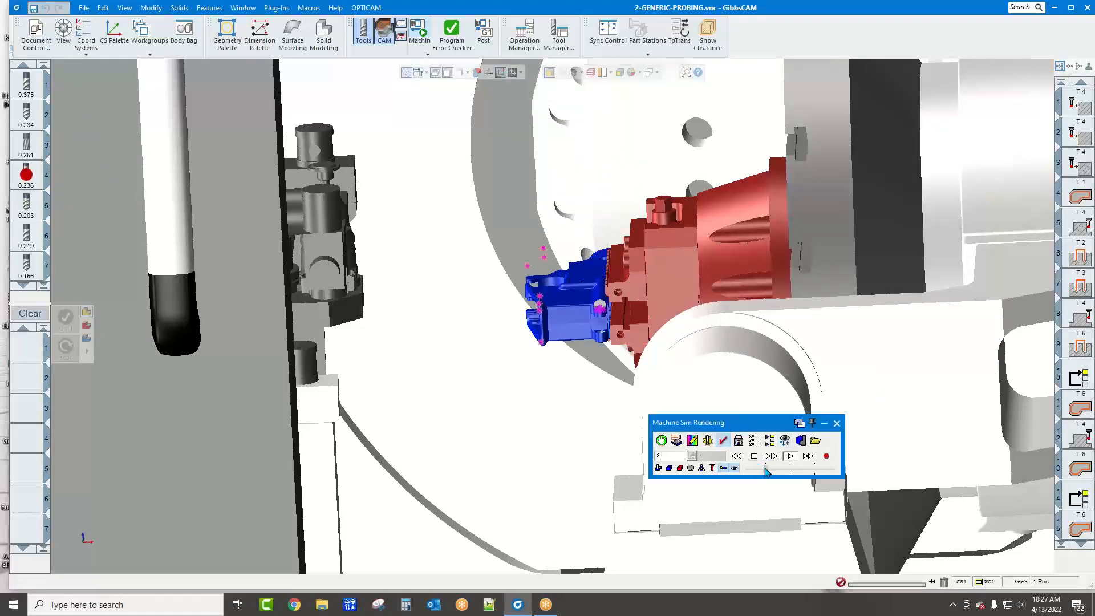
middle_drag(689, 365, 810, 381)
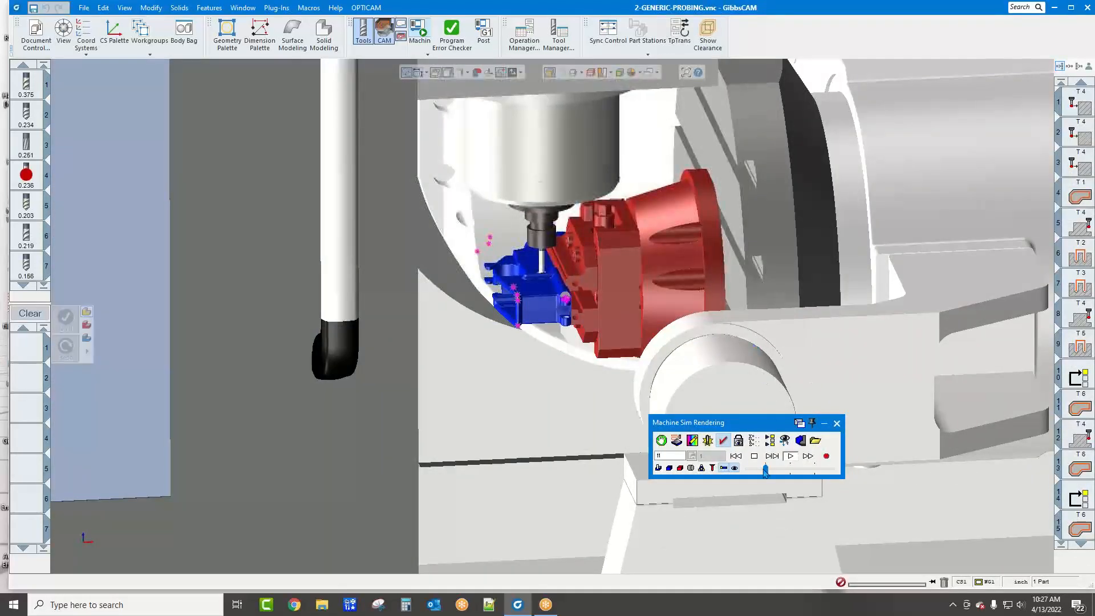
drag(765, 469, 773, 471)
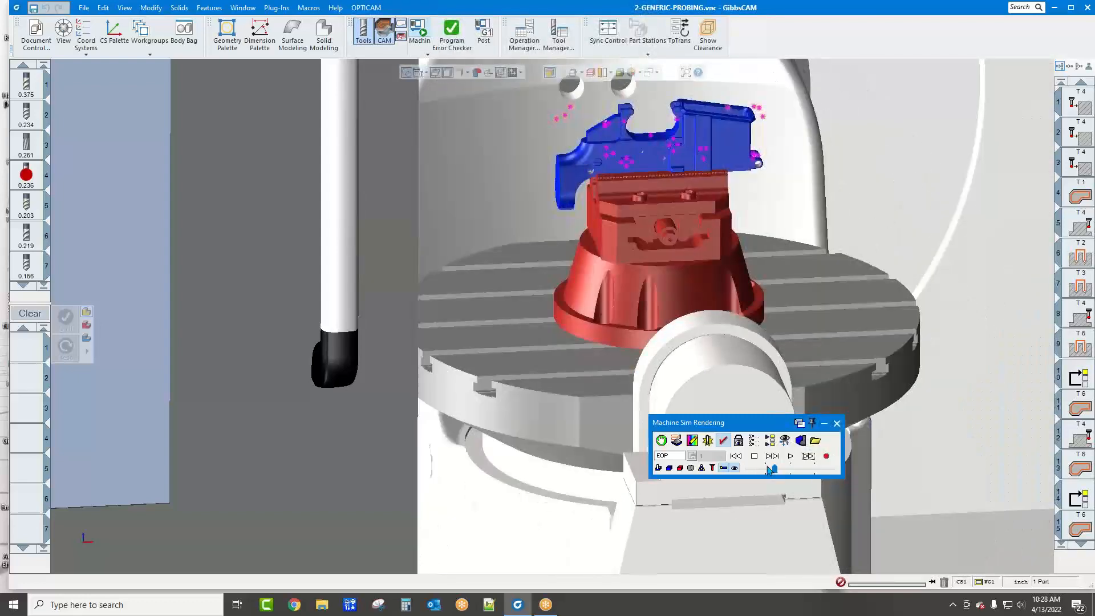
click(837, 423)
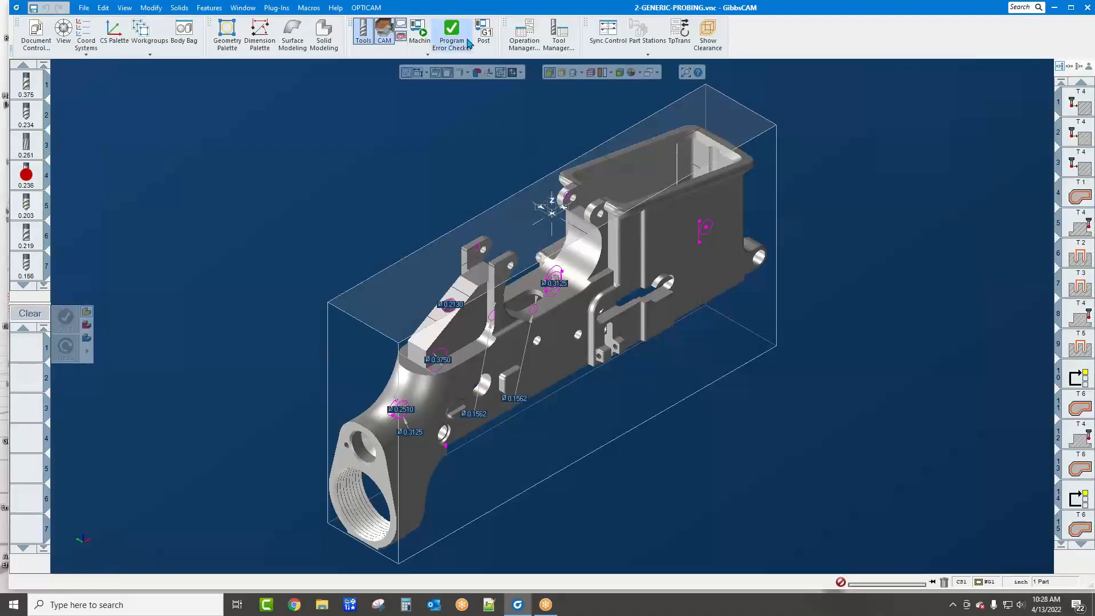
Post the part program with the Haas NGC TCP M97 [Probe Beta] post and inspect the G65P9823 bore cycle in probing operation 8
click(483, 31)
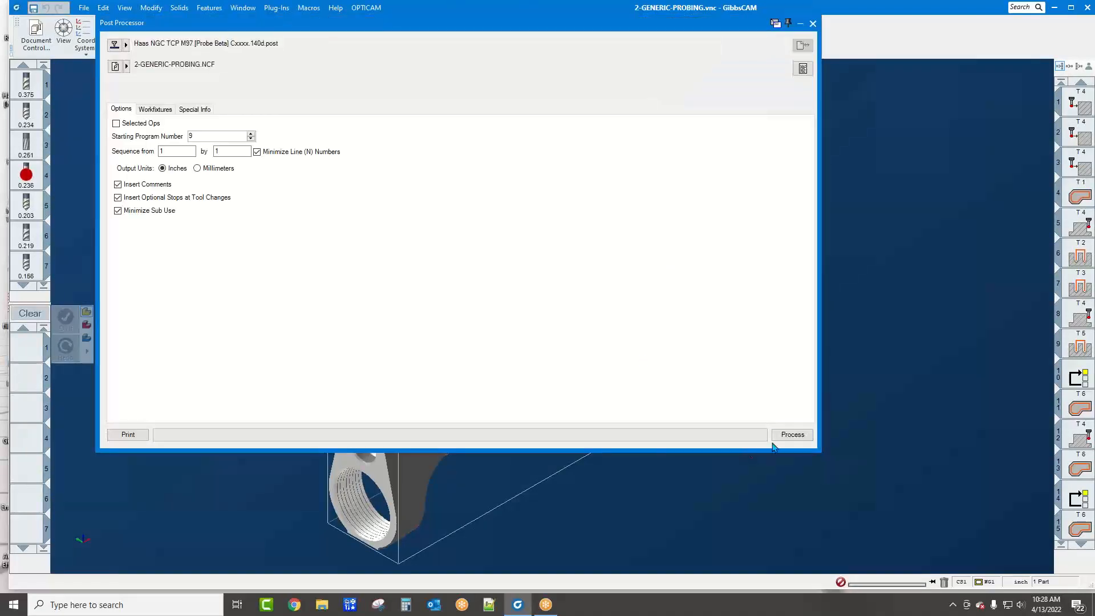
click(790, 435)
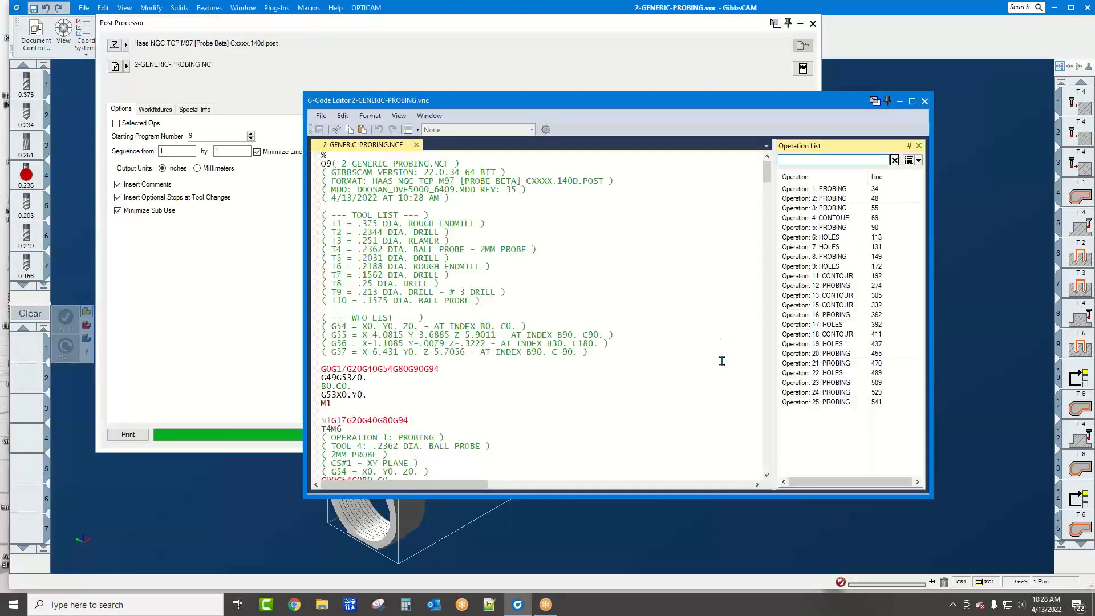
click(829, 258)
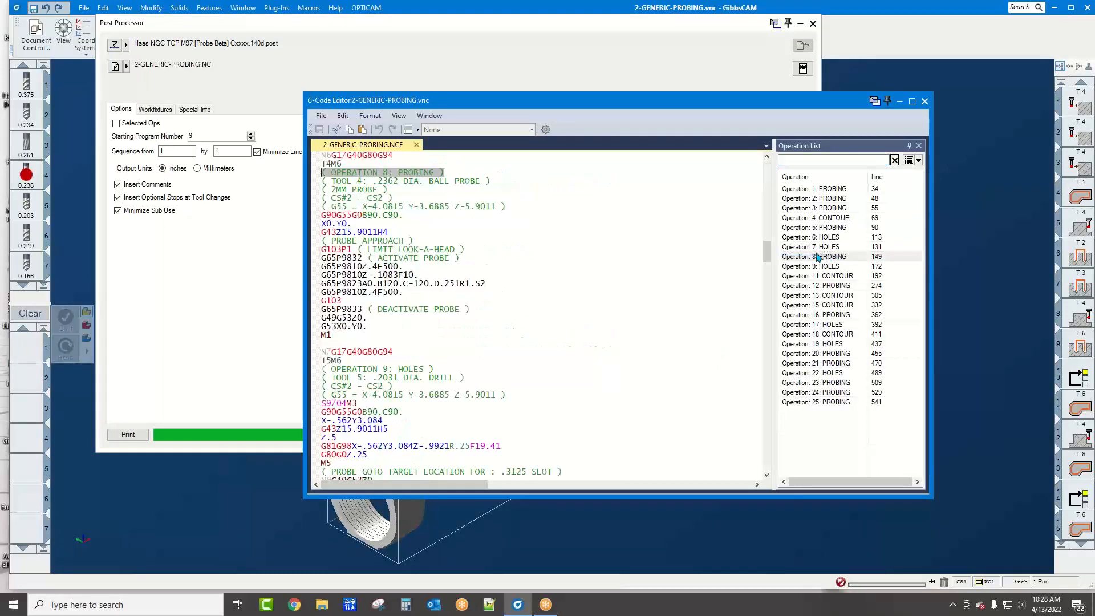
drag(481, 283, 310, 274)
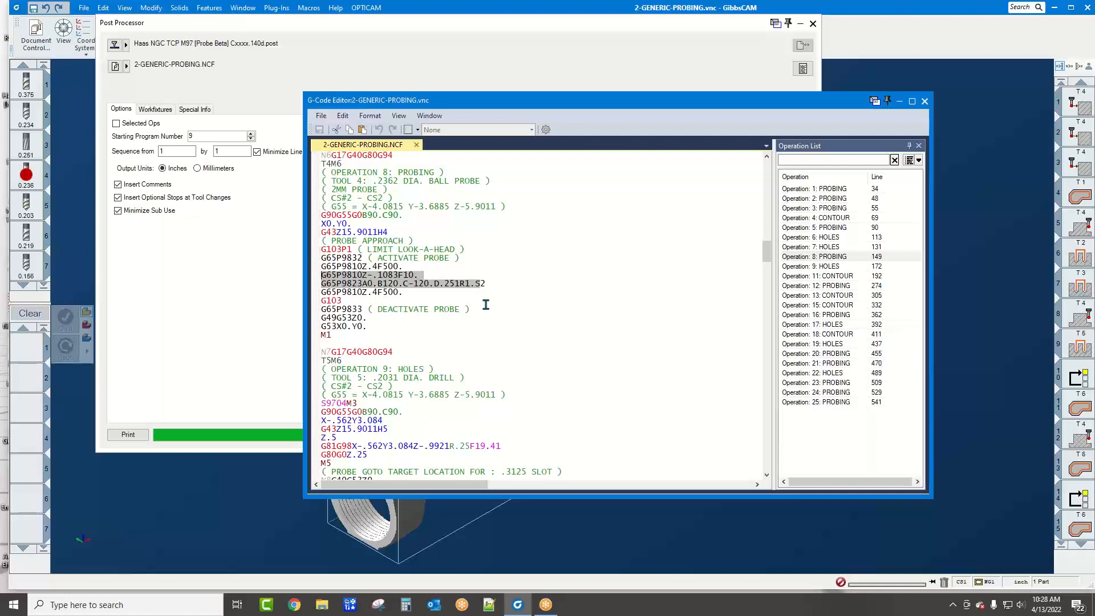
click(850, 257)
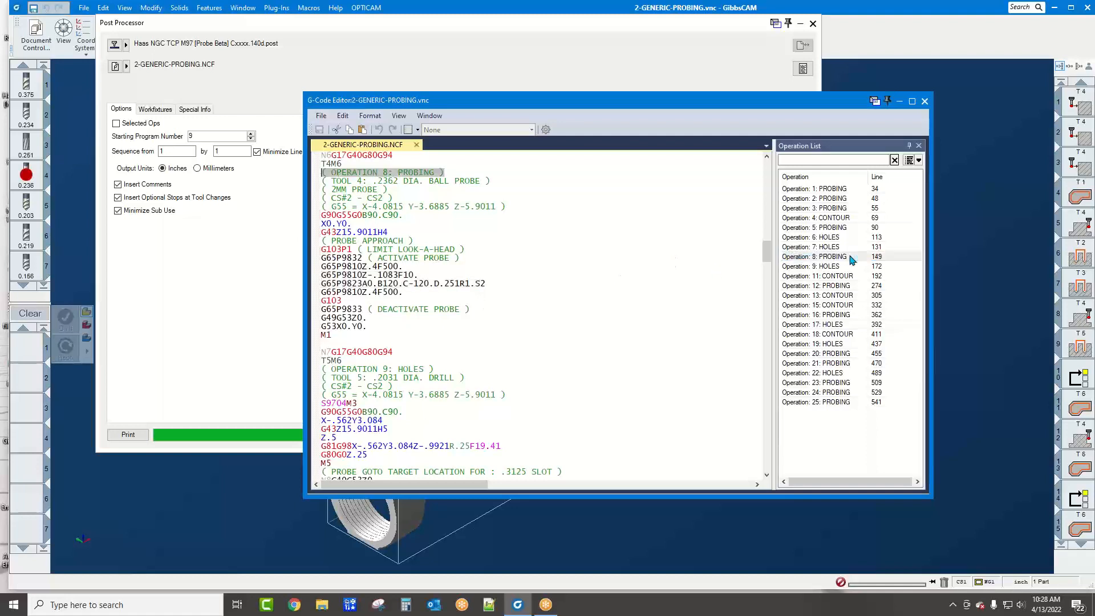
Review the posted code of probing operation 12 and contour operation 11, and close the G-code editor and post processor
click(841, 286)
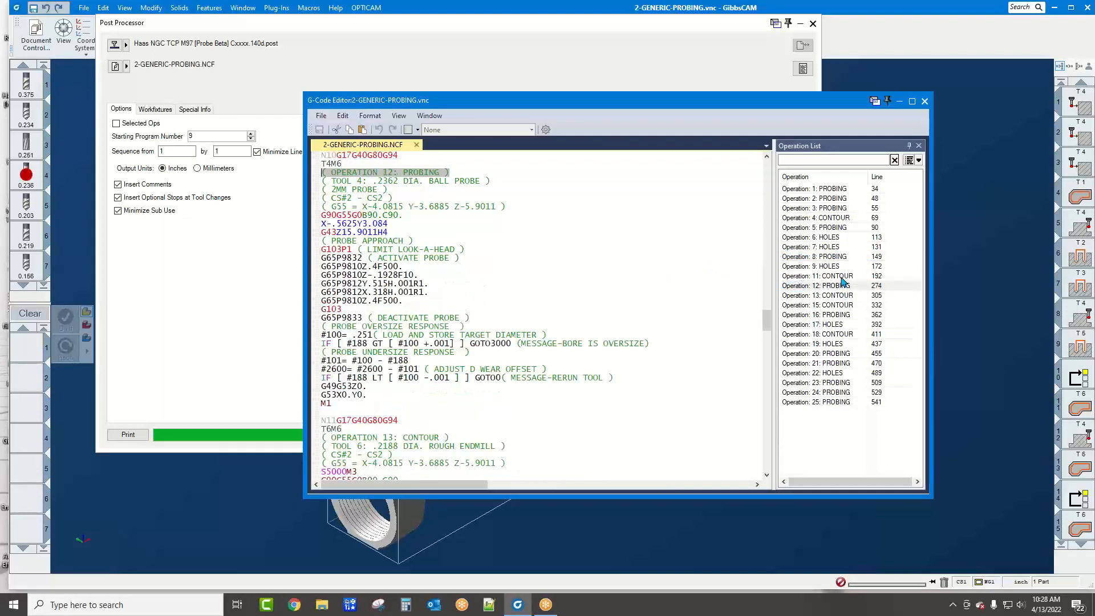
click(843, 277)
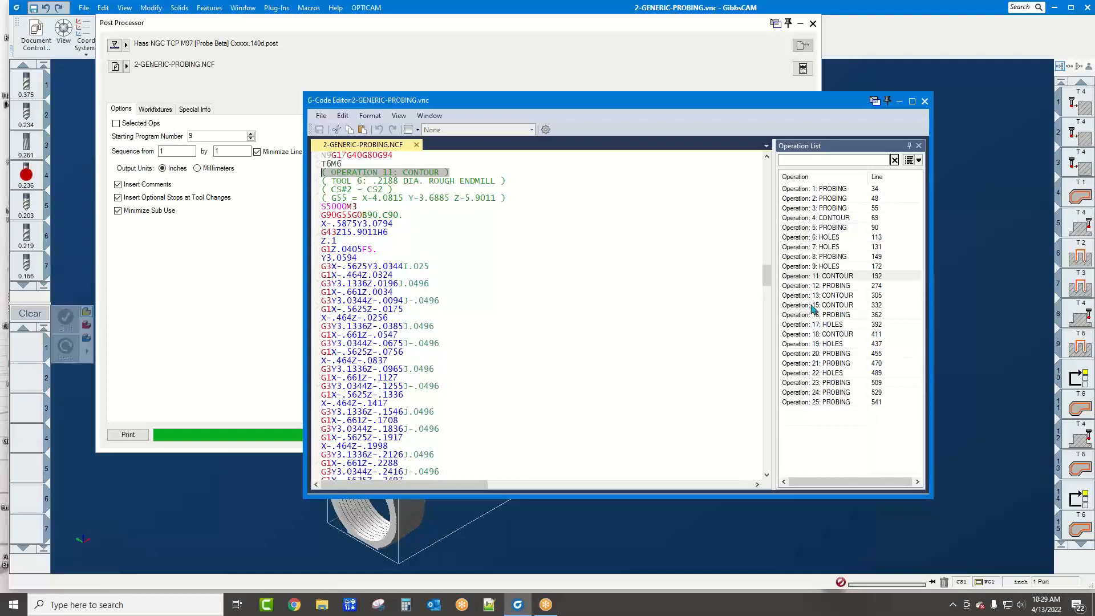
click(398, 115)
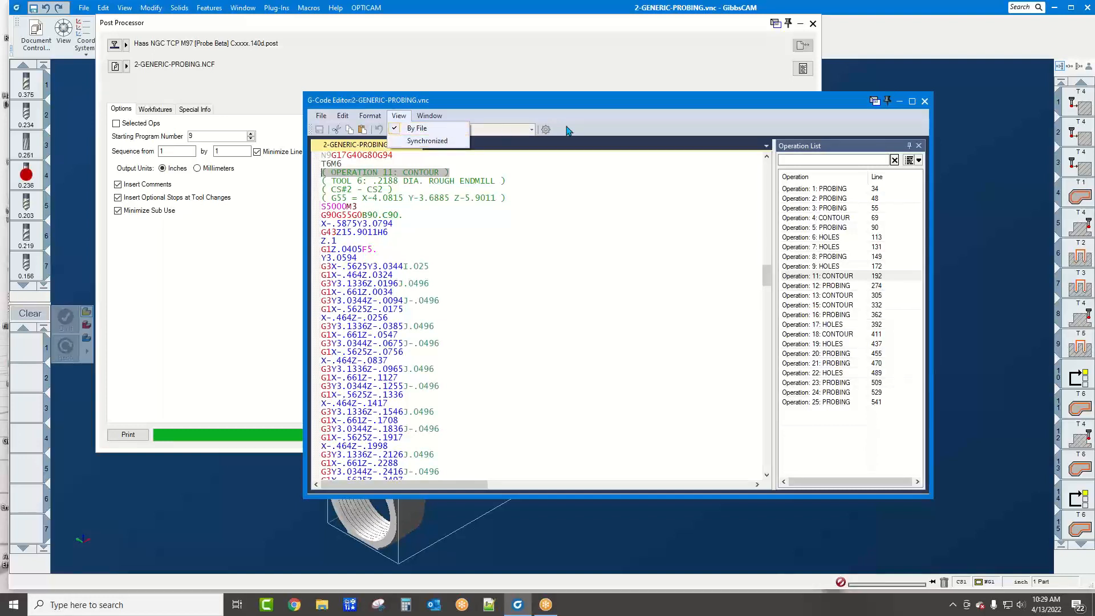
click(633, 136)
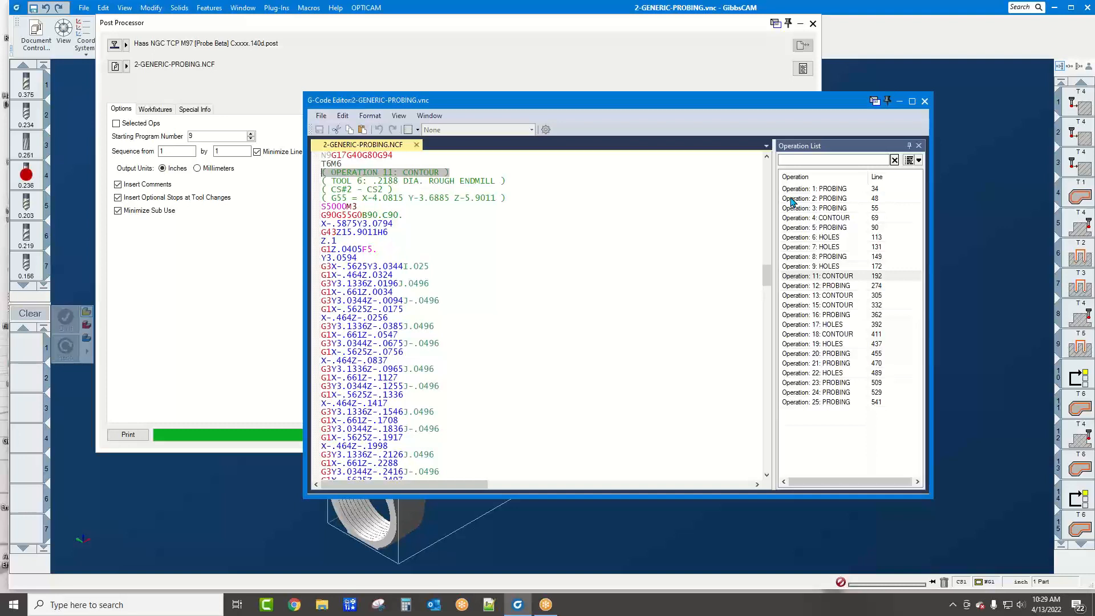
click(924, 101)
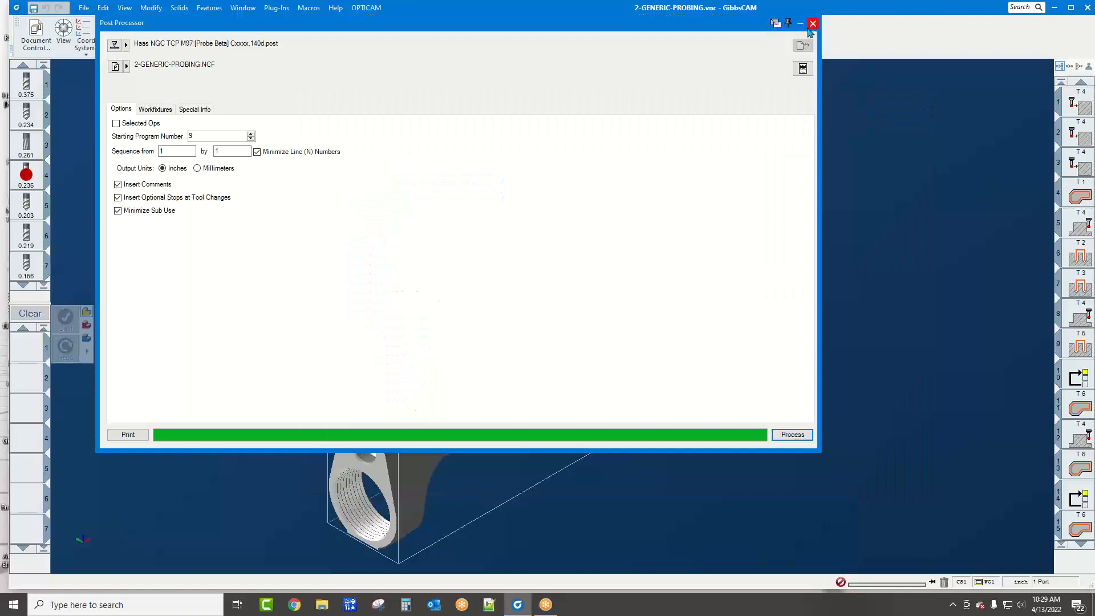
click(812, 25)
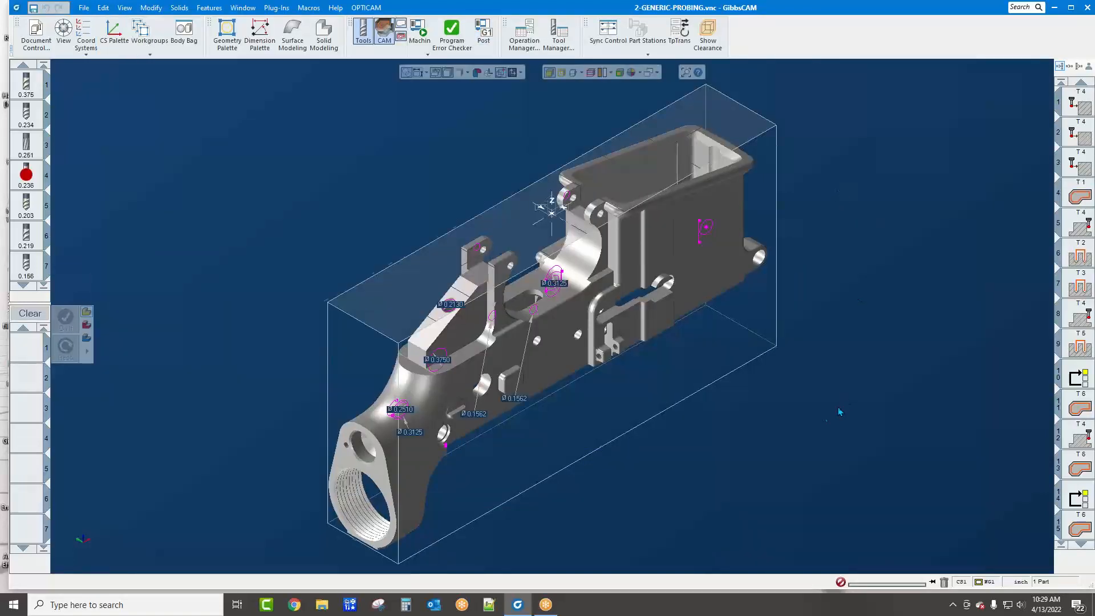
middle_drag(838, 408, 743, 424)
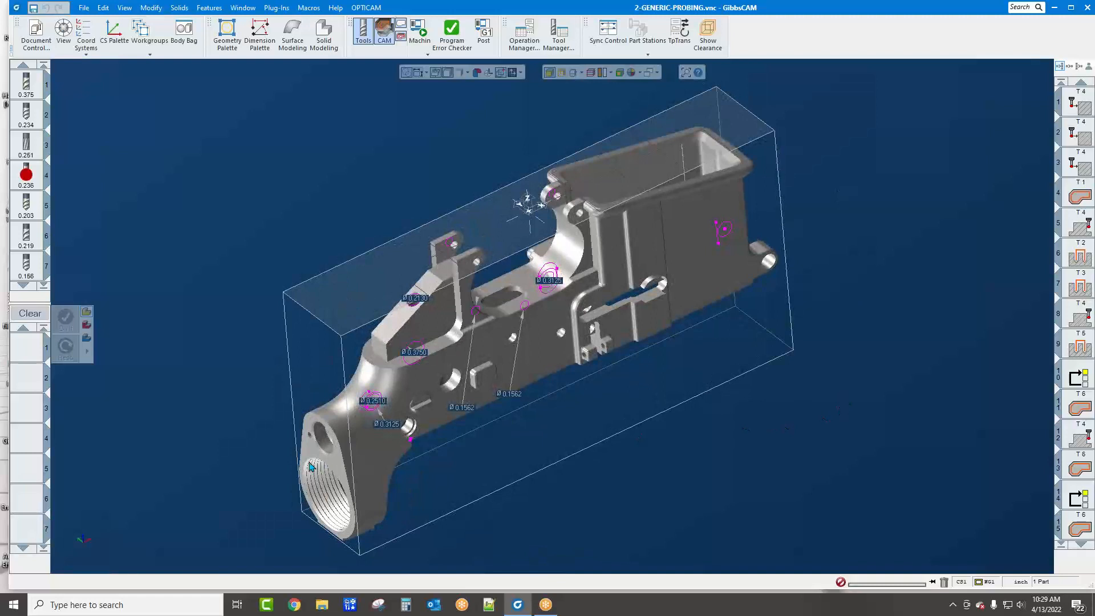
middle_drag(326, 468, 524, 402)
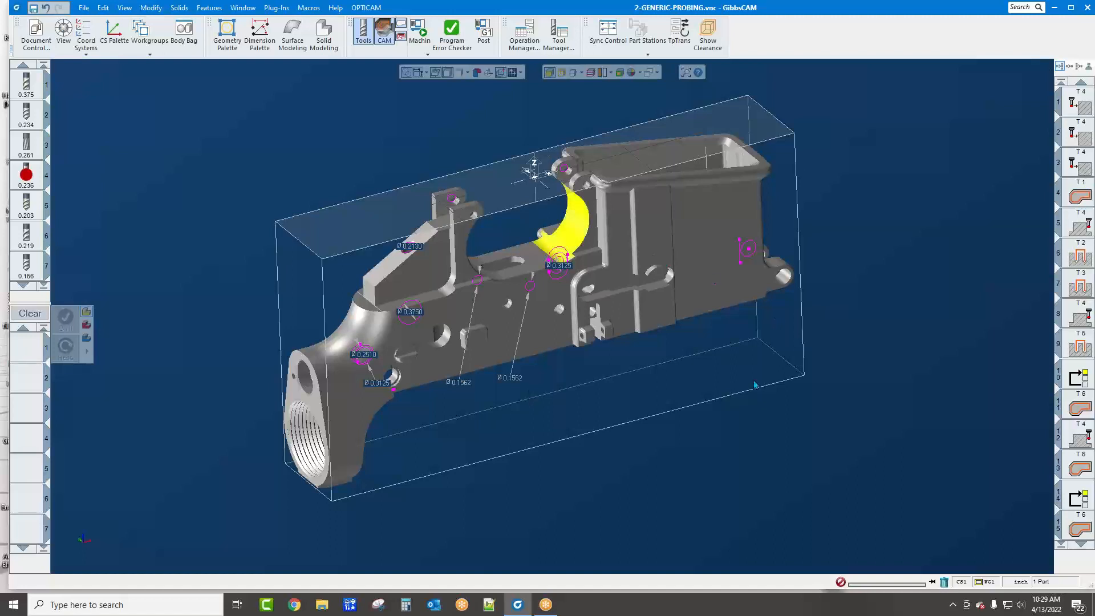
middle_drag(853, 407, 801, 465)
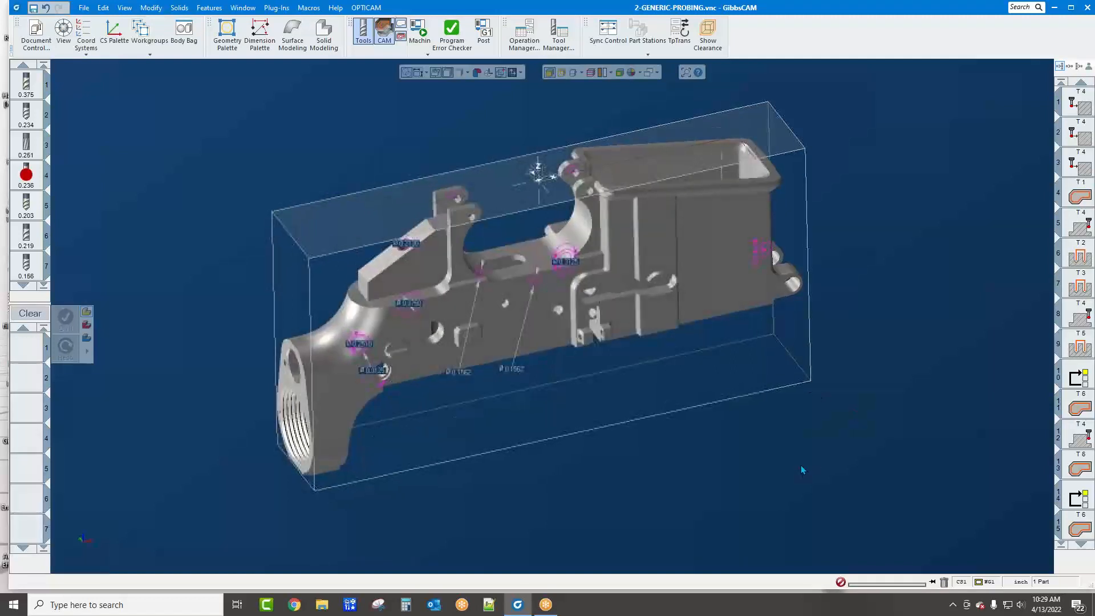